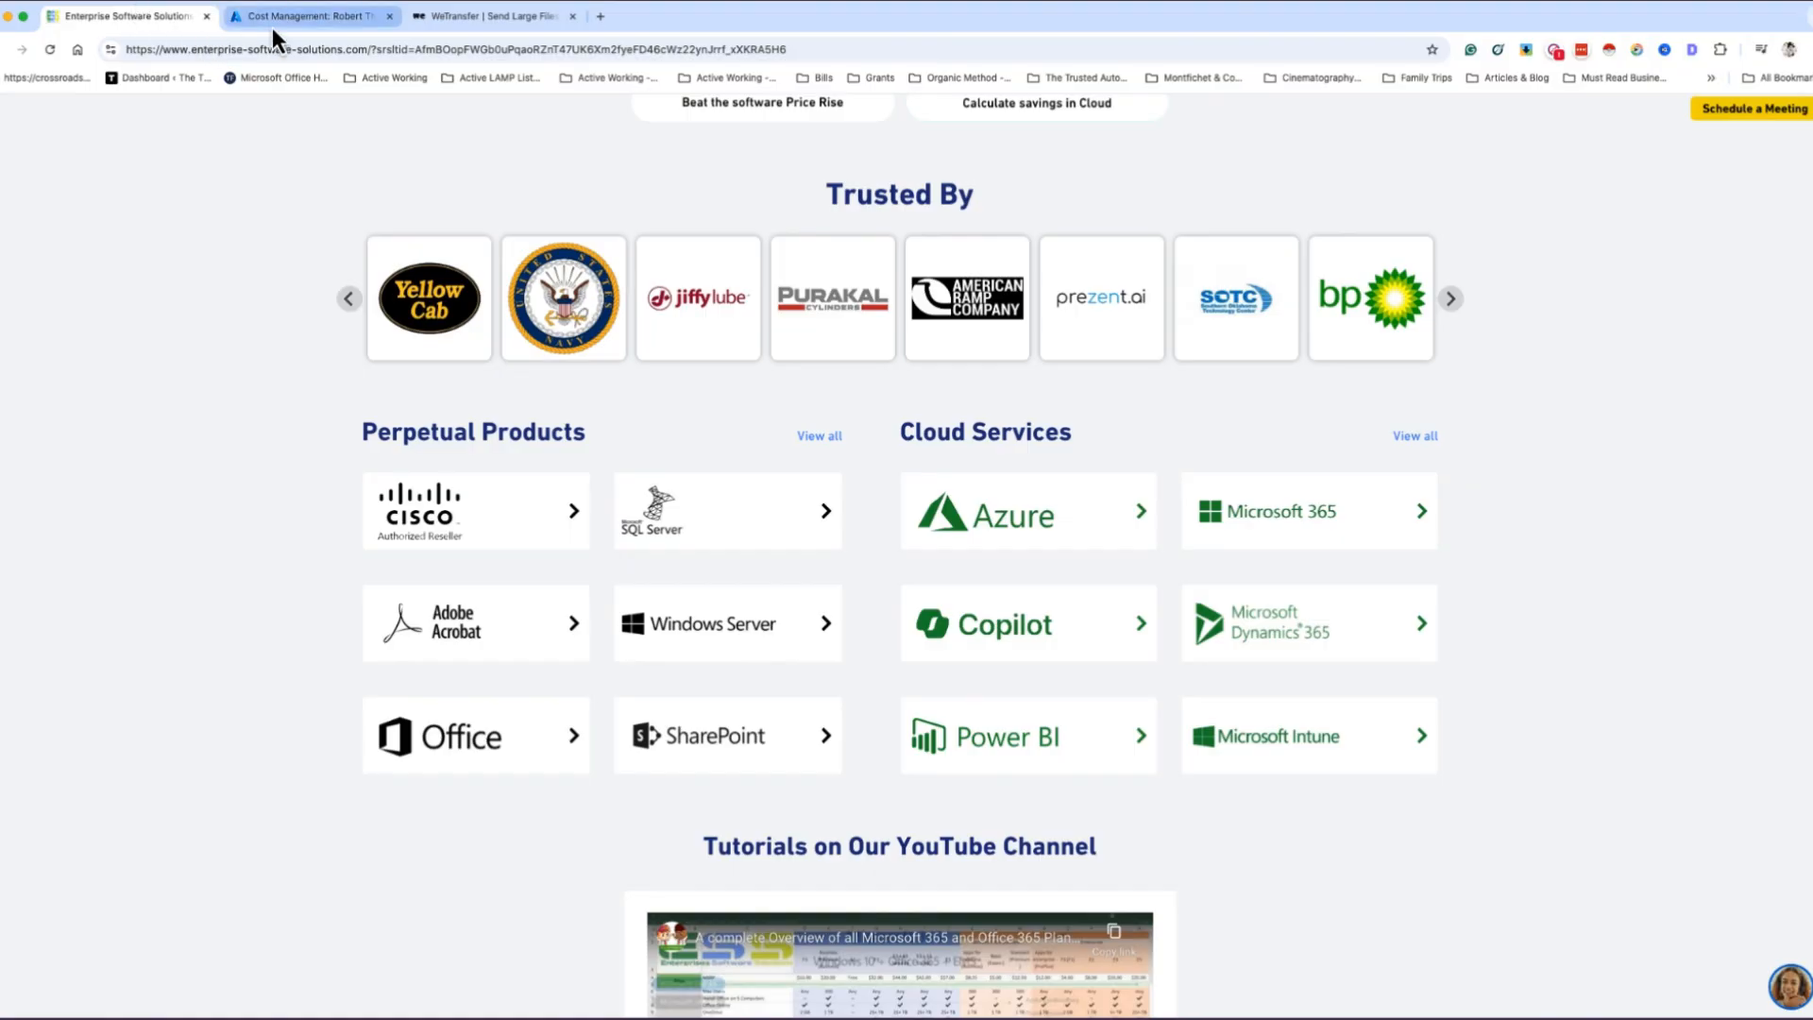
- Switch to the Azure portal and open its home page to view the available services
{"action": "left_click", "coordinate": [272, 23]}
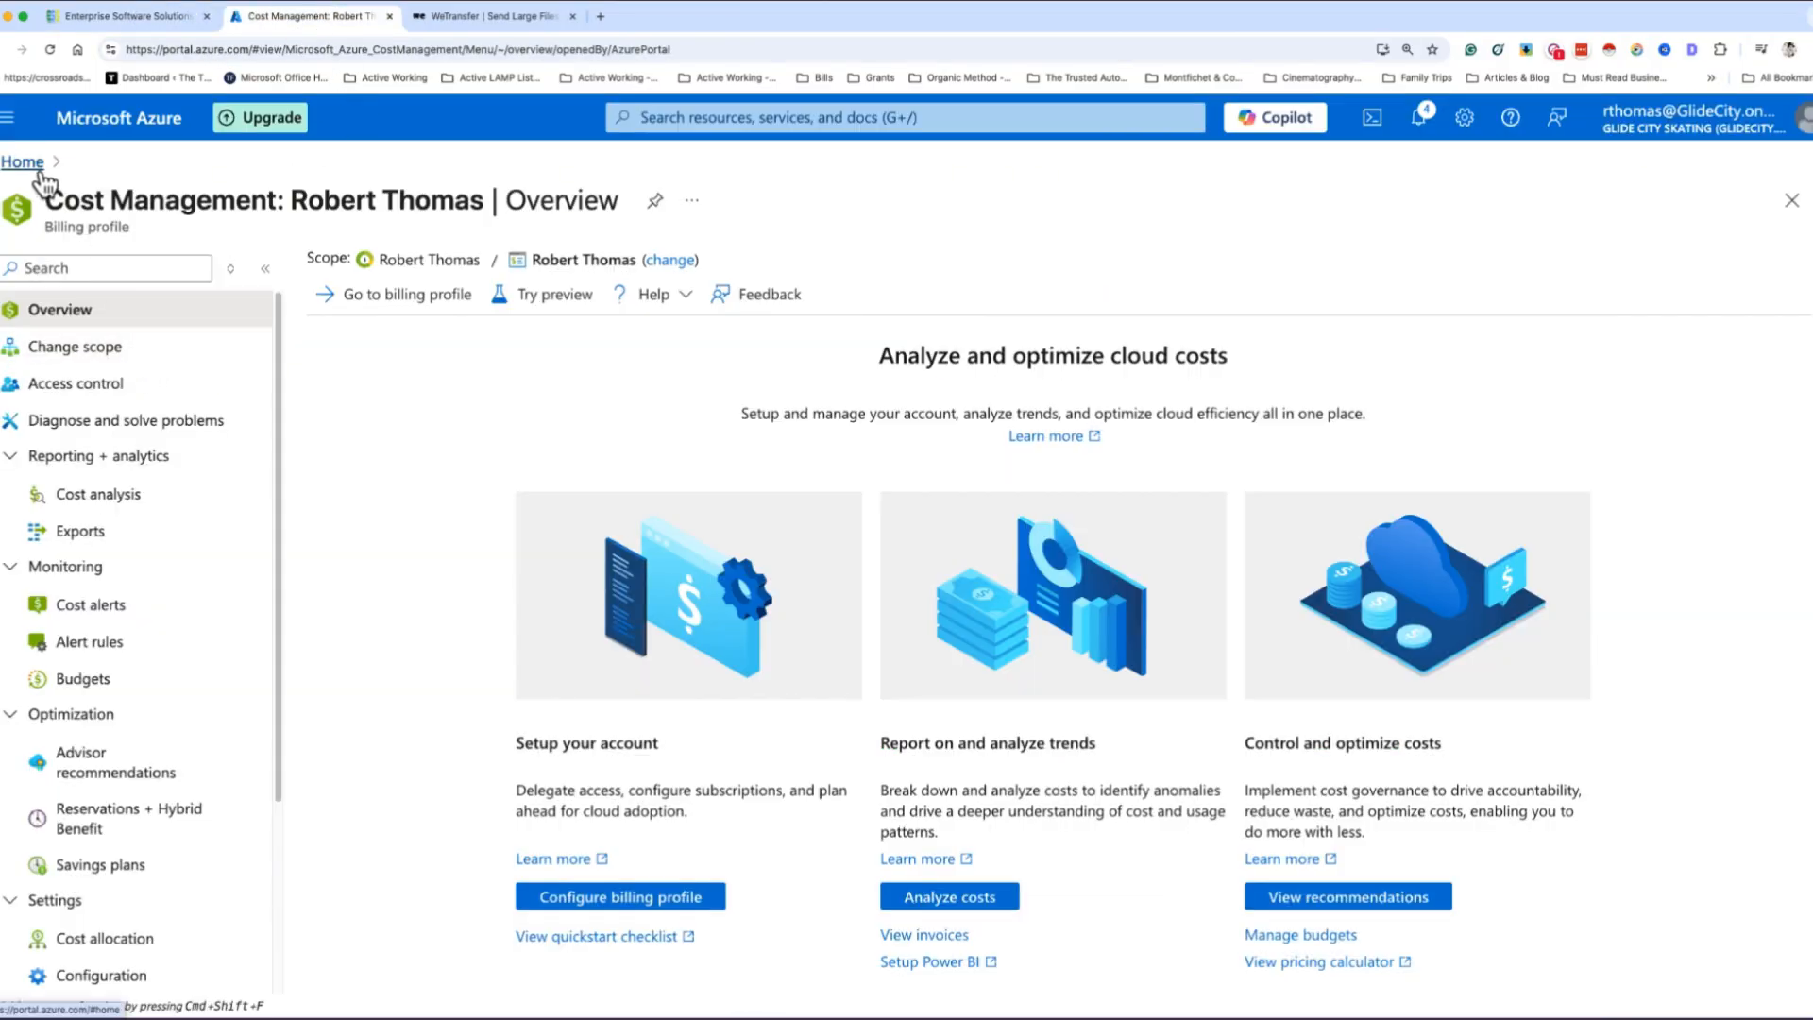
{"action": "left_click", "coordinate": [119, 117]}
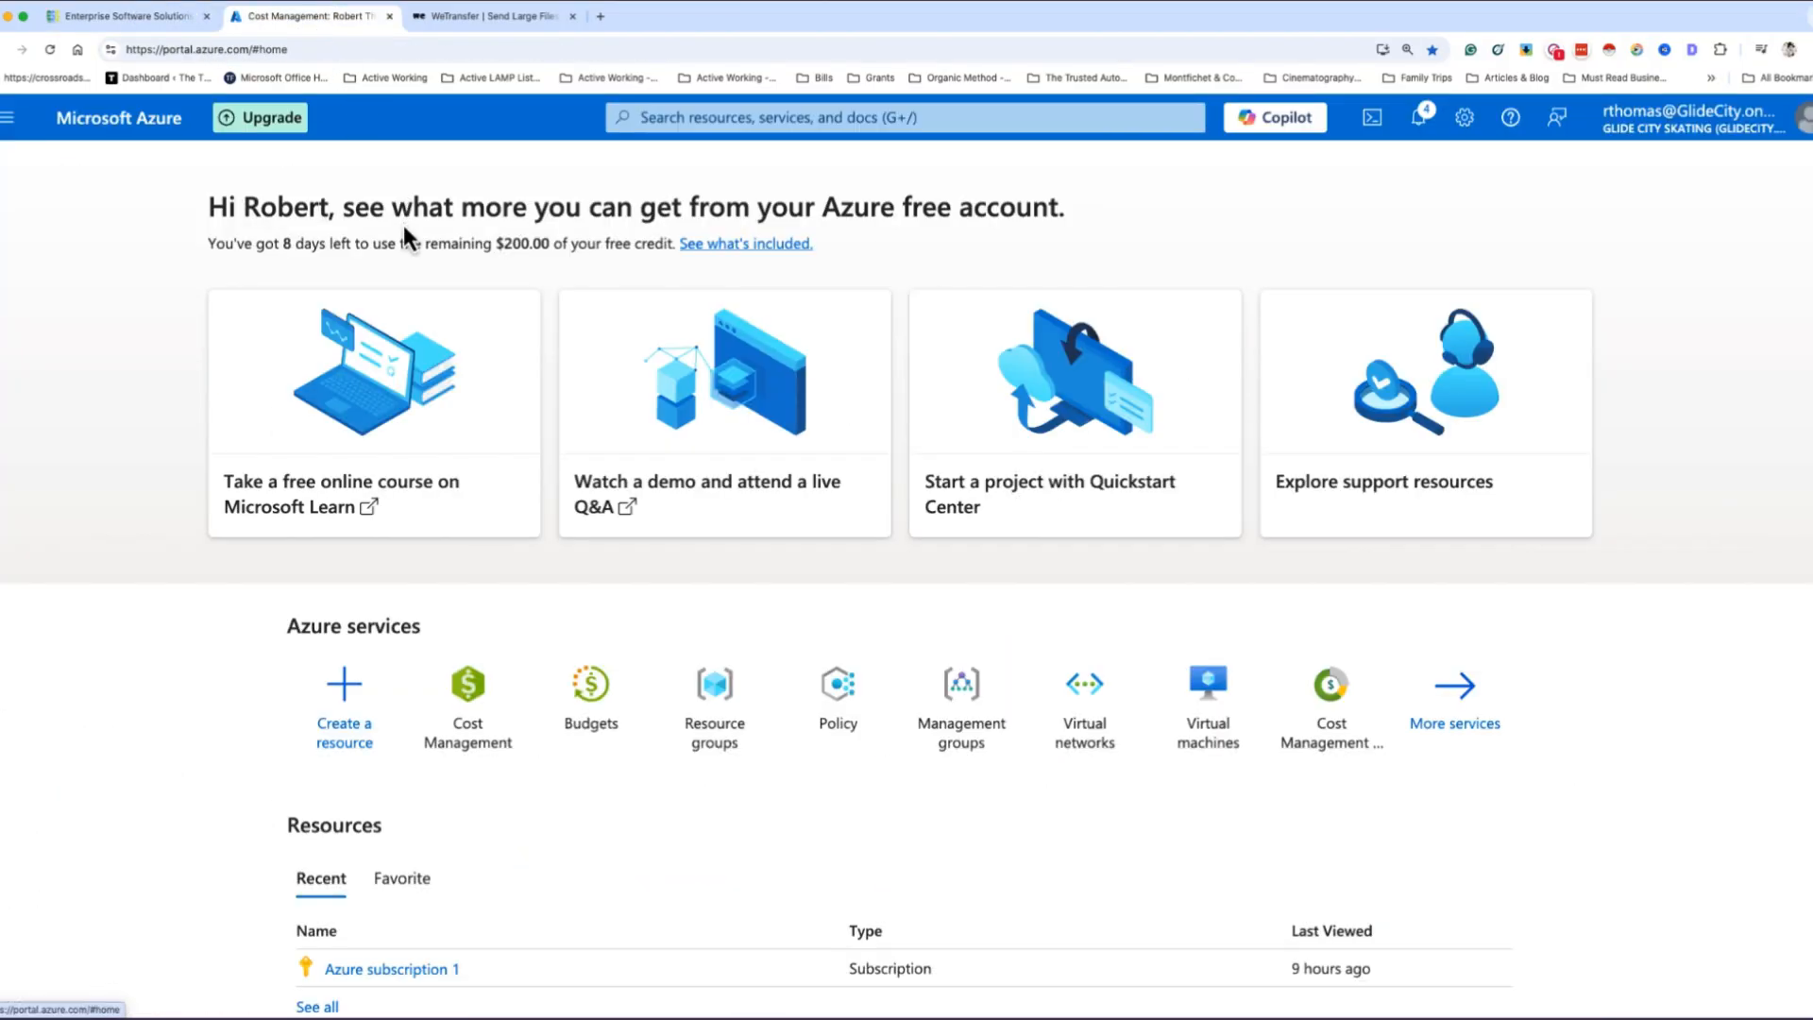
{"action": "scroll", "coordinate": [453, 467], "scroll_direction": "down", "scroll_amount": 3}
{"action": "scroll", "coordinate": [283, 430], "scroll_direction": "up", "scroll_amount": 2}
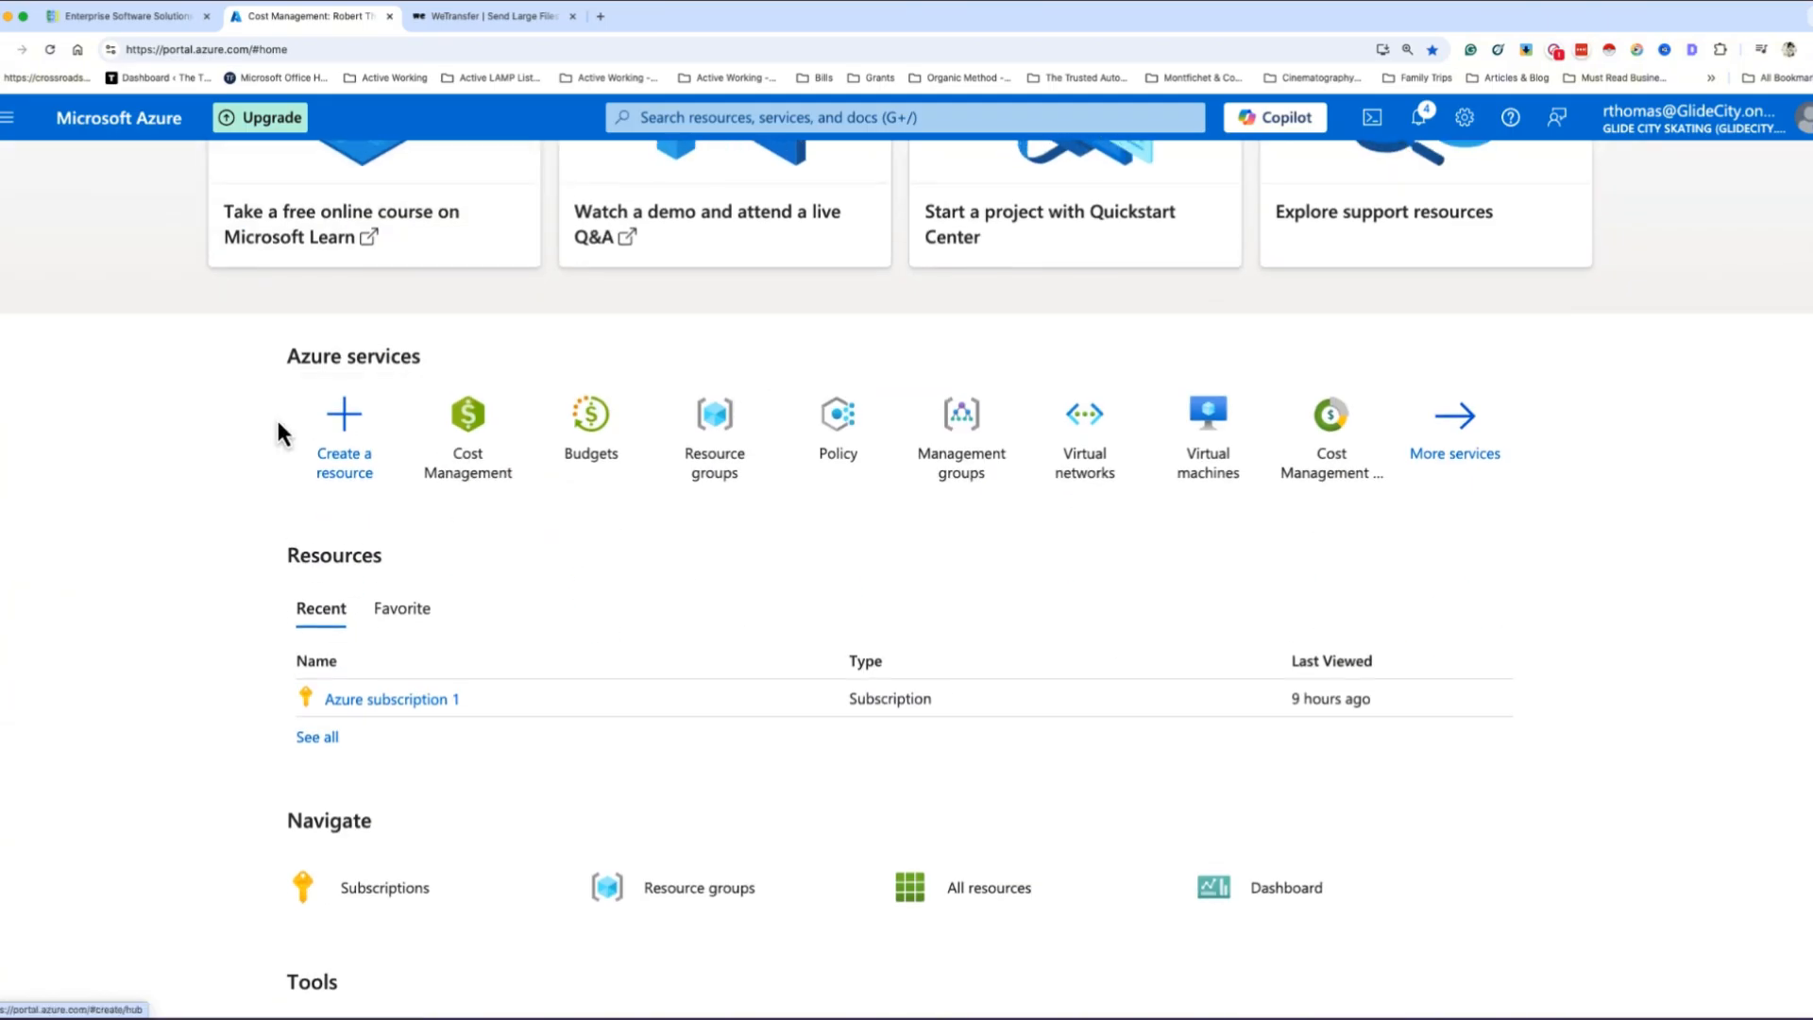
{"action": "scroll", "coordinate": [715, 348], "scroll_direction": "up", "scroll_amount": 2}
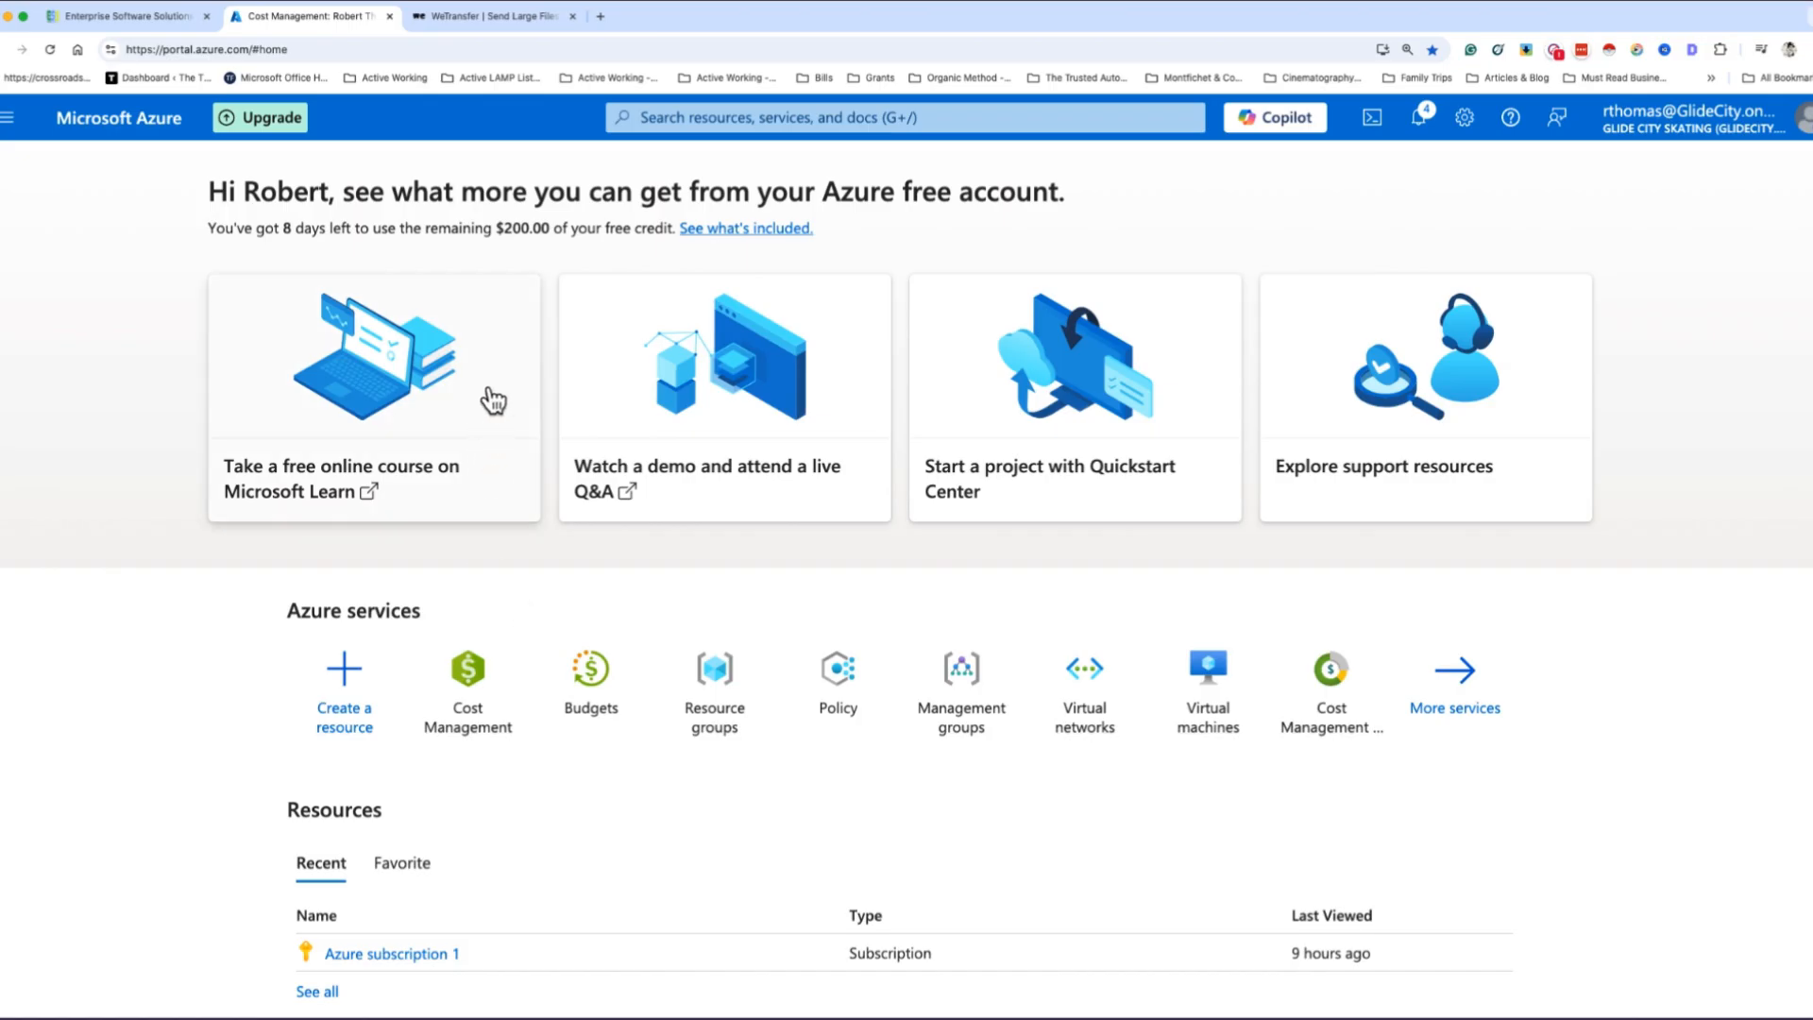
- Search the portal for budget, open the Budgets service, and return to the home page
{"action": "left_click", "coordinate": [661, 111]}
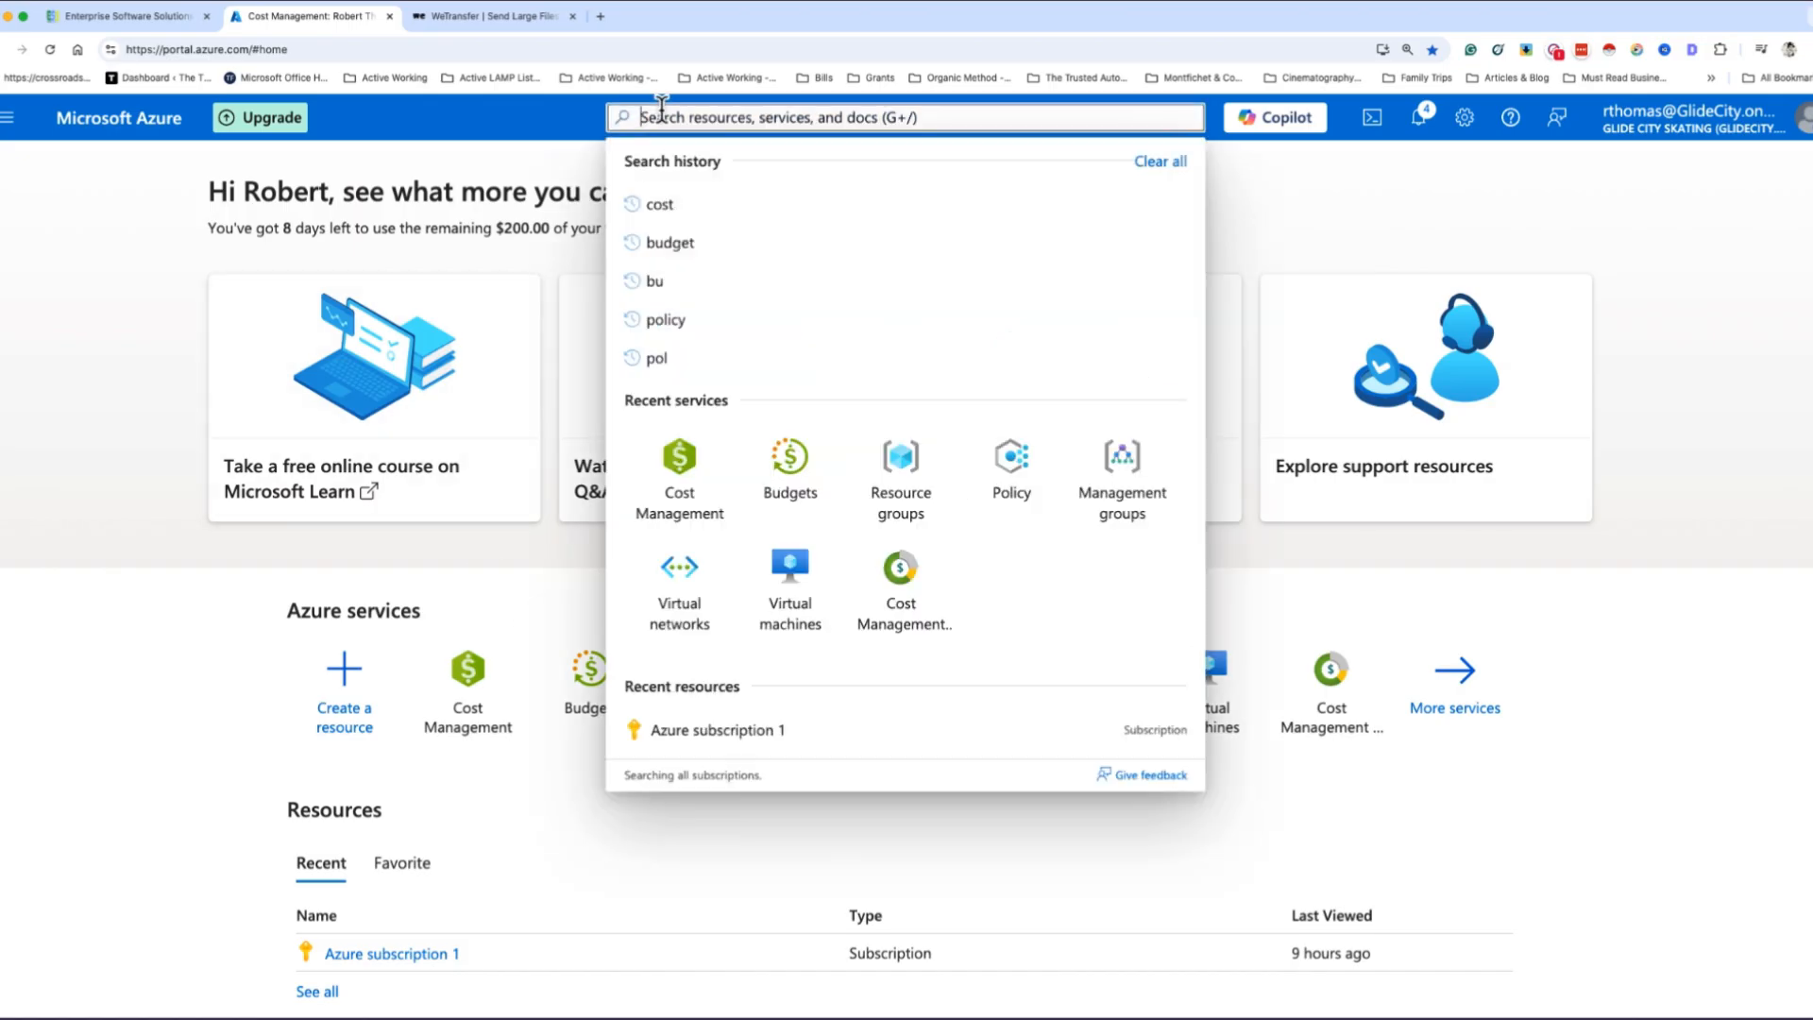
{"action": "type", "text": "cost"}
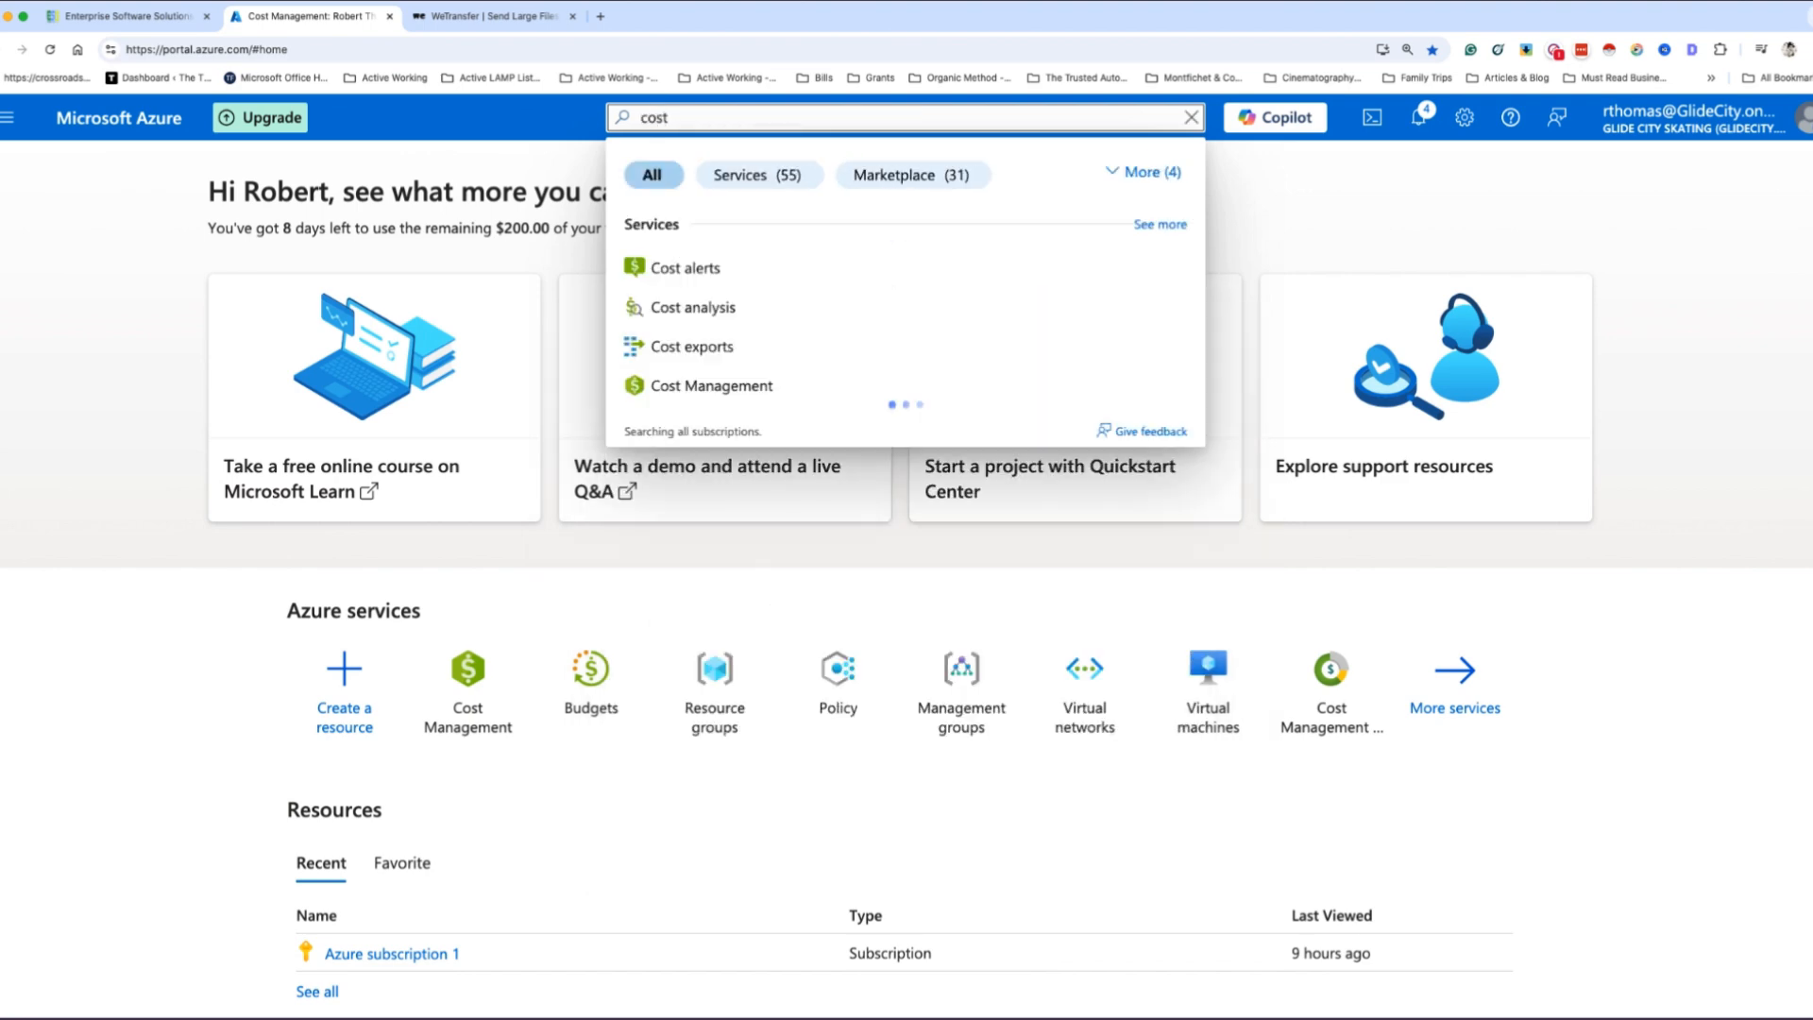
{"action": "double_click", "coordinate": [658, 116]}
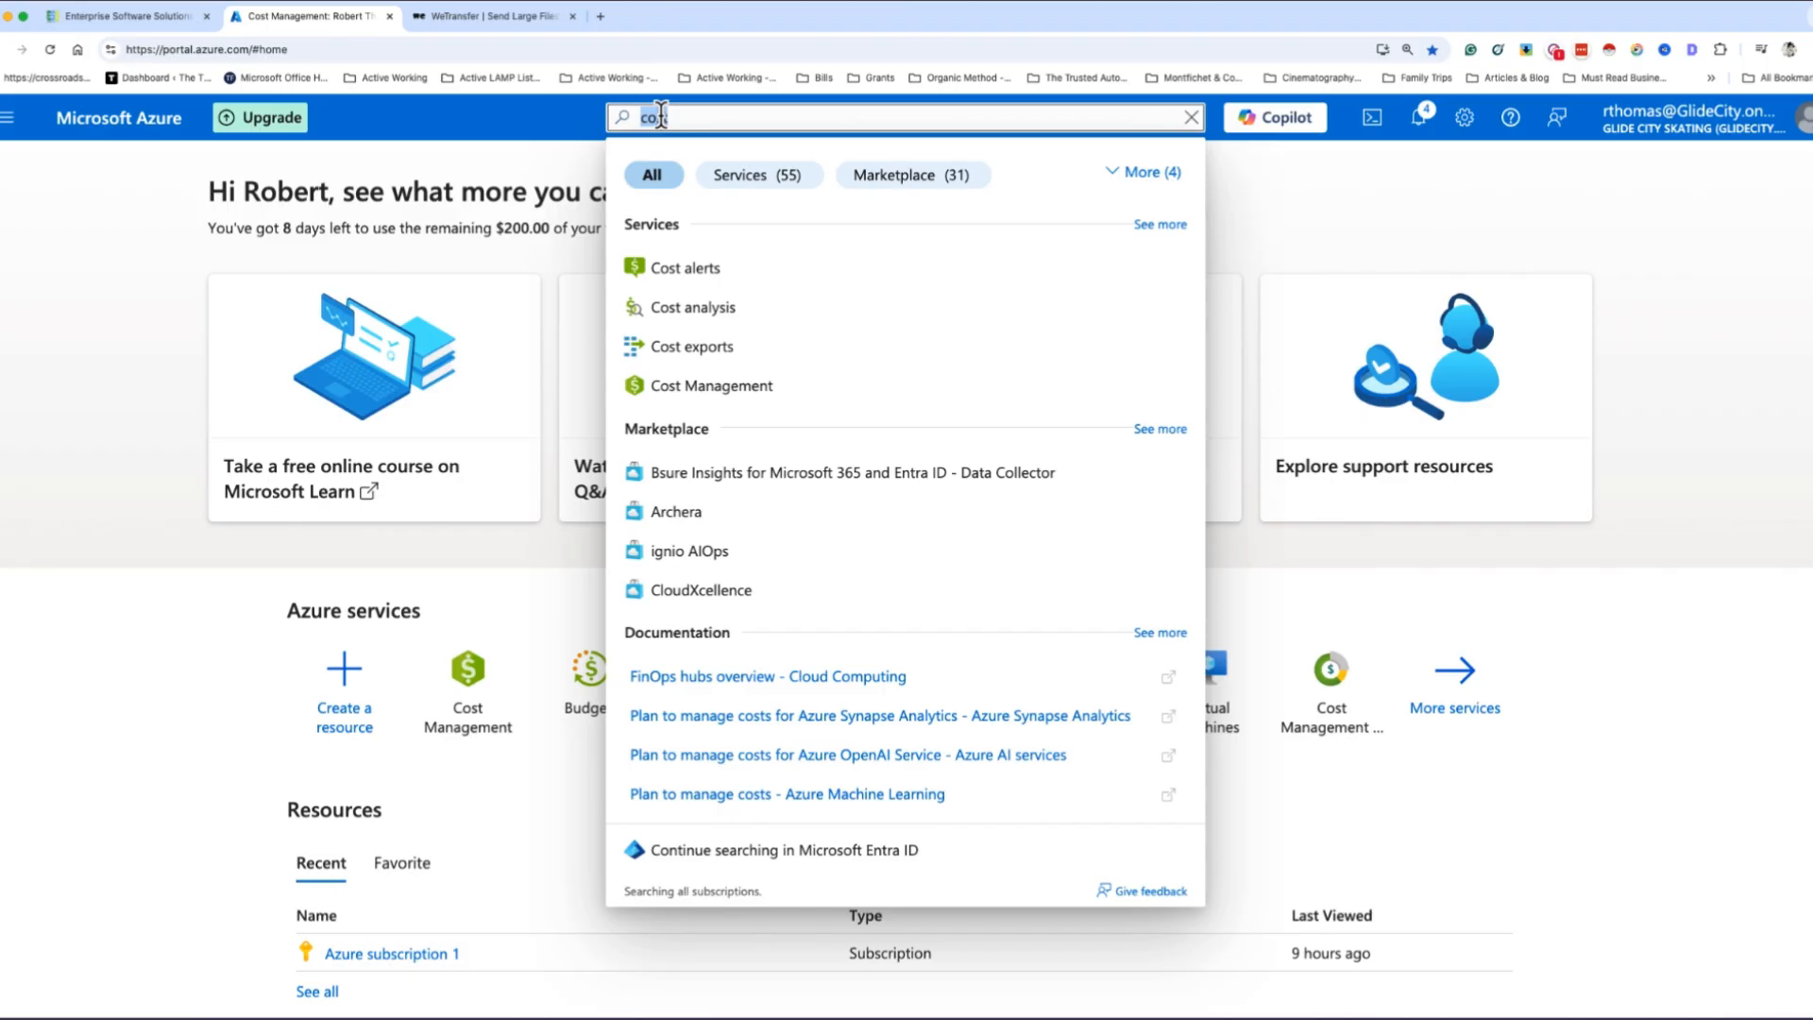
{"action": "type", "text": "budget"}
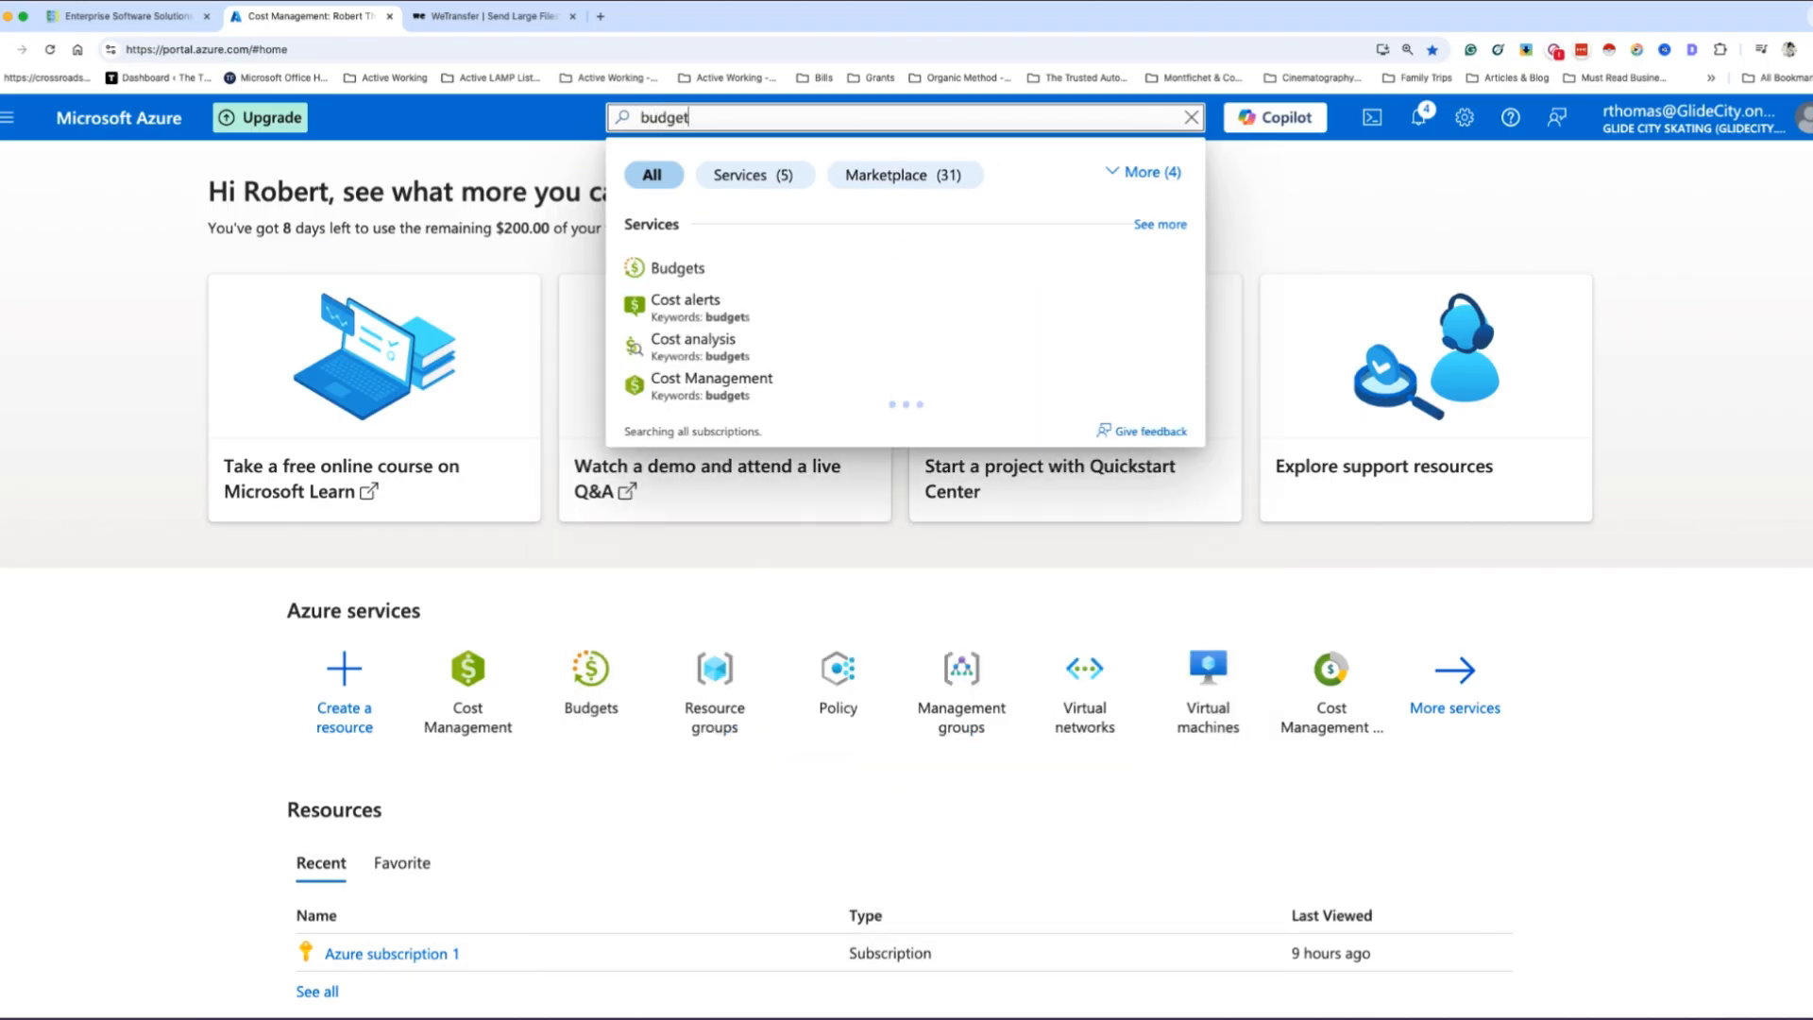
{"action": "left_click", "coordinate": [690, 269]}
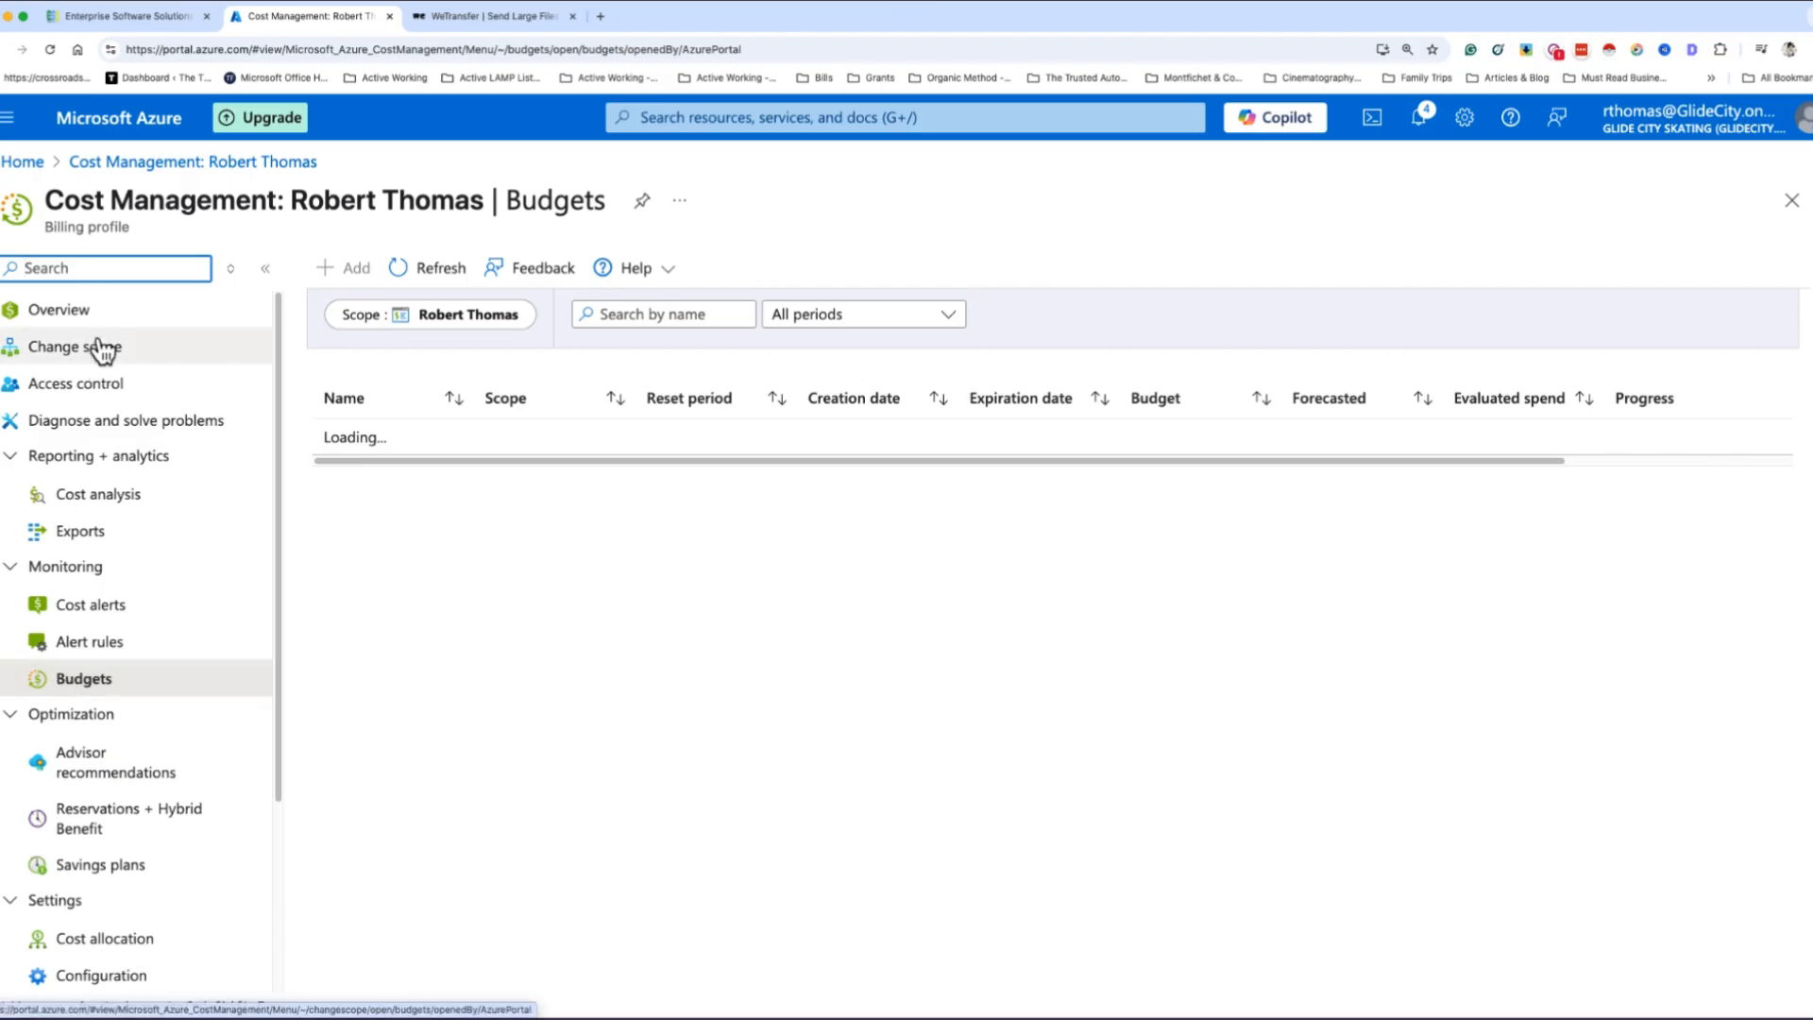
{"action": "left_click", "coordinate": [58, 309]}
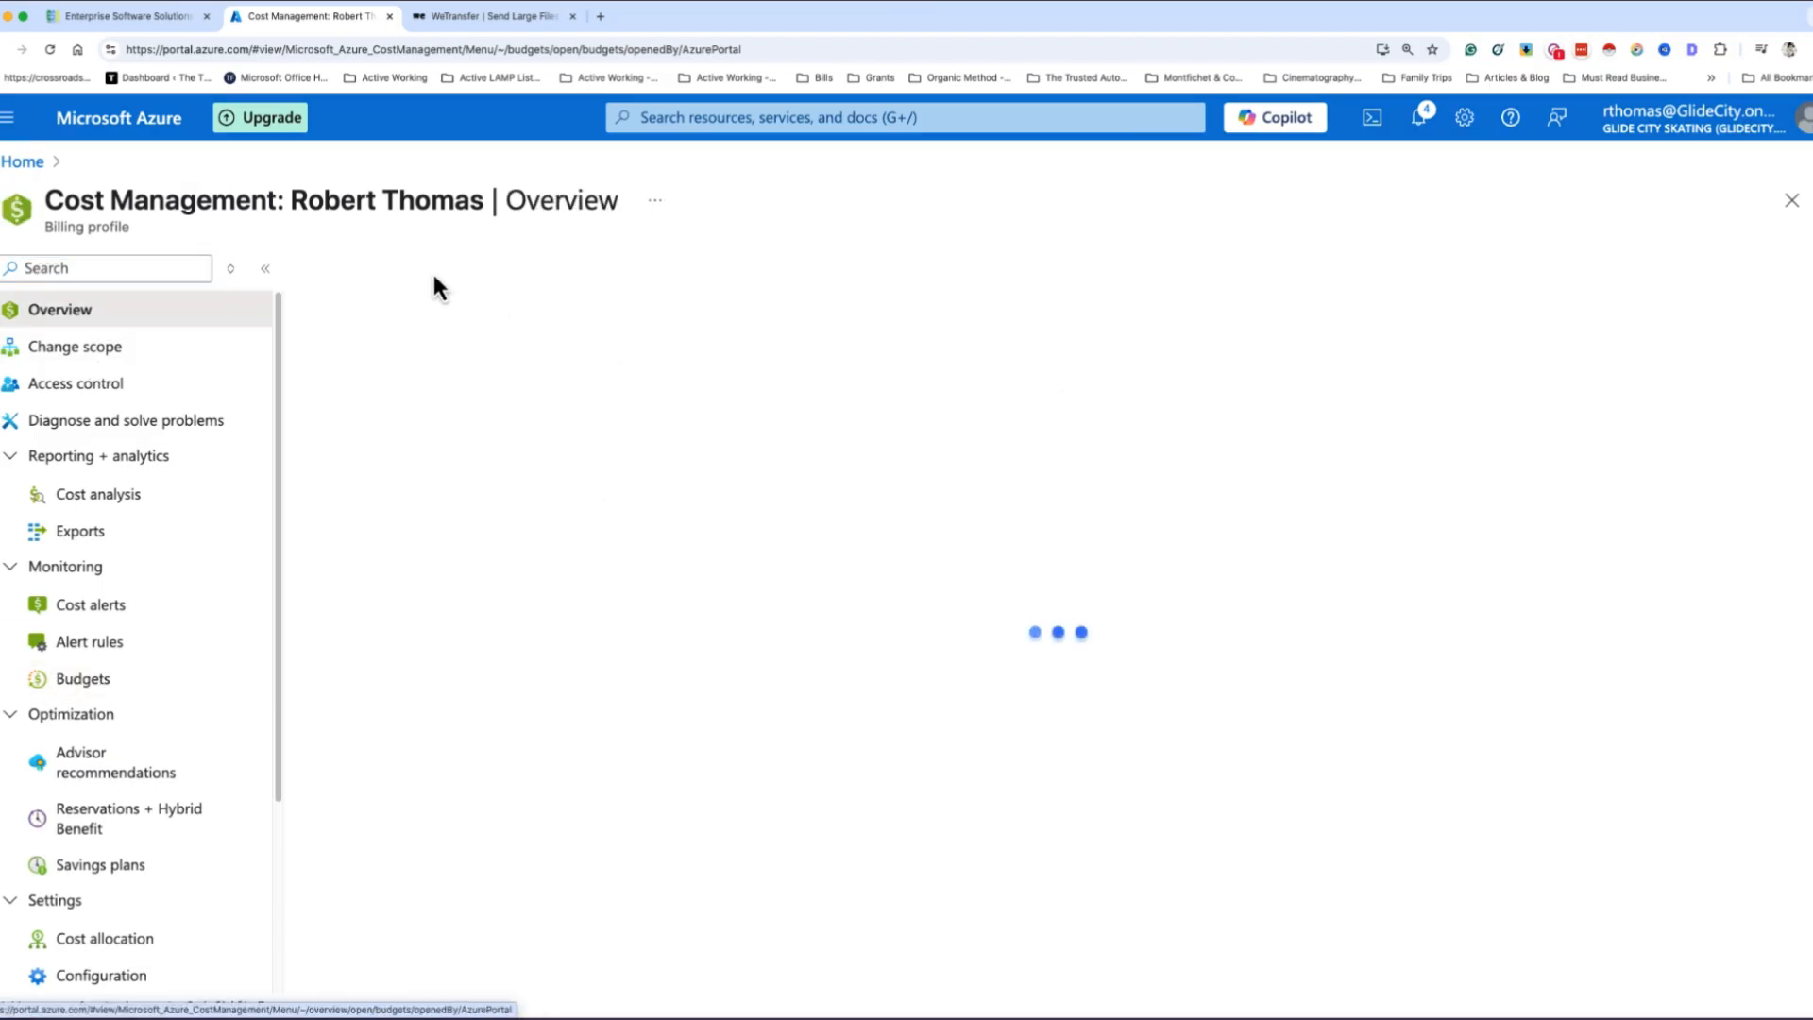
{"action": "left_click", "coordinate": [22, 162]}
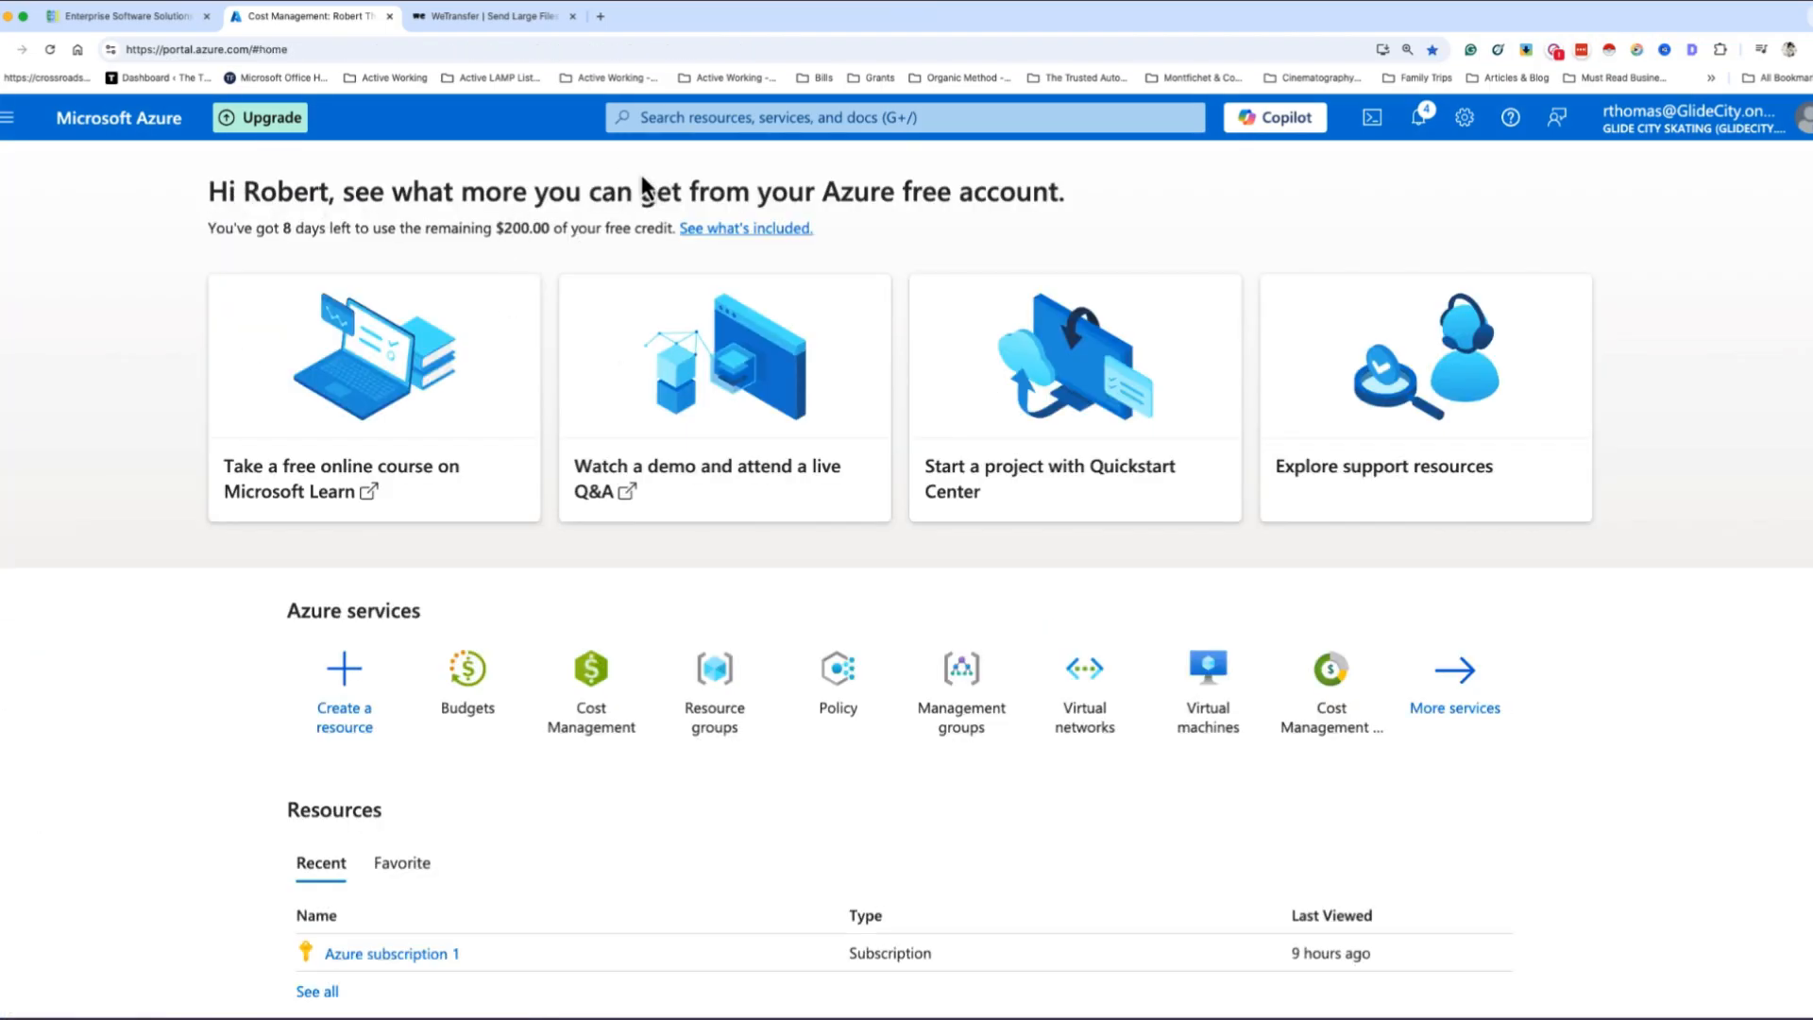
- Search the portal for cost and open the Cost Management service
{"action": "left_click", "coordinate": [664, 118]}
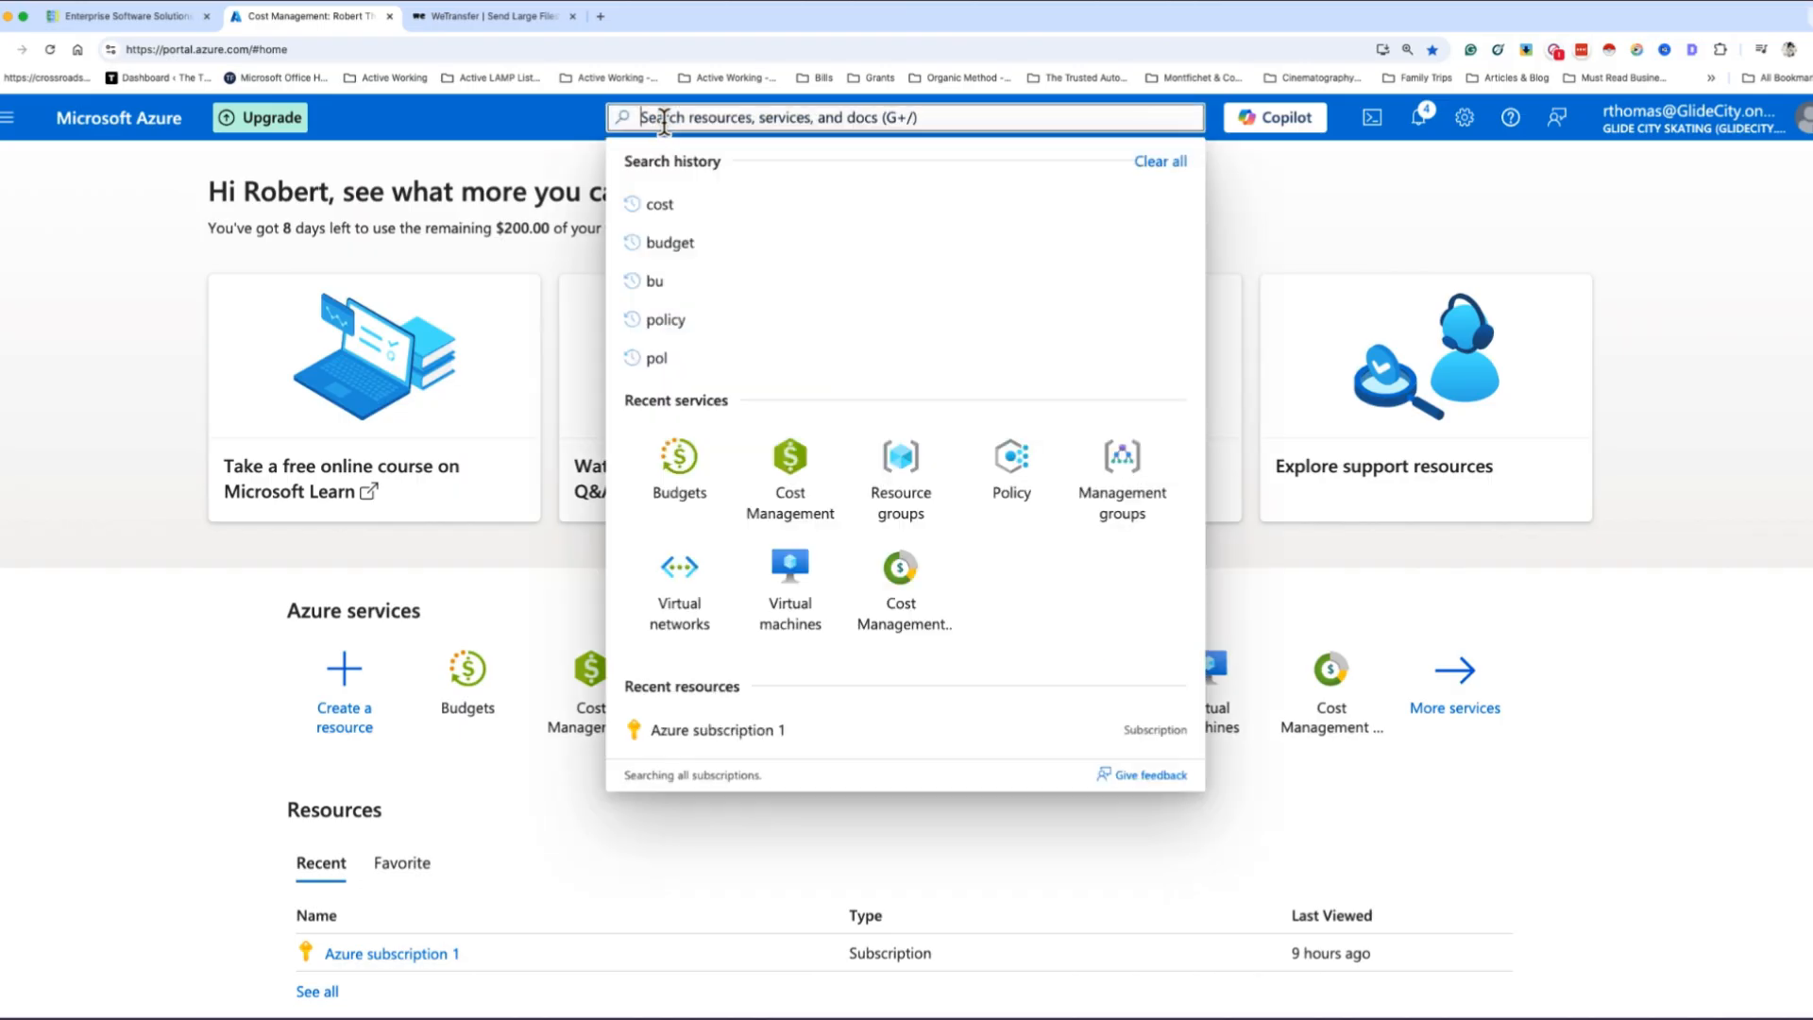
{"action": "type", "text": "cost"}
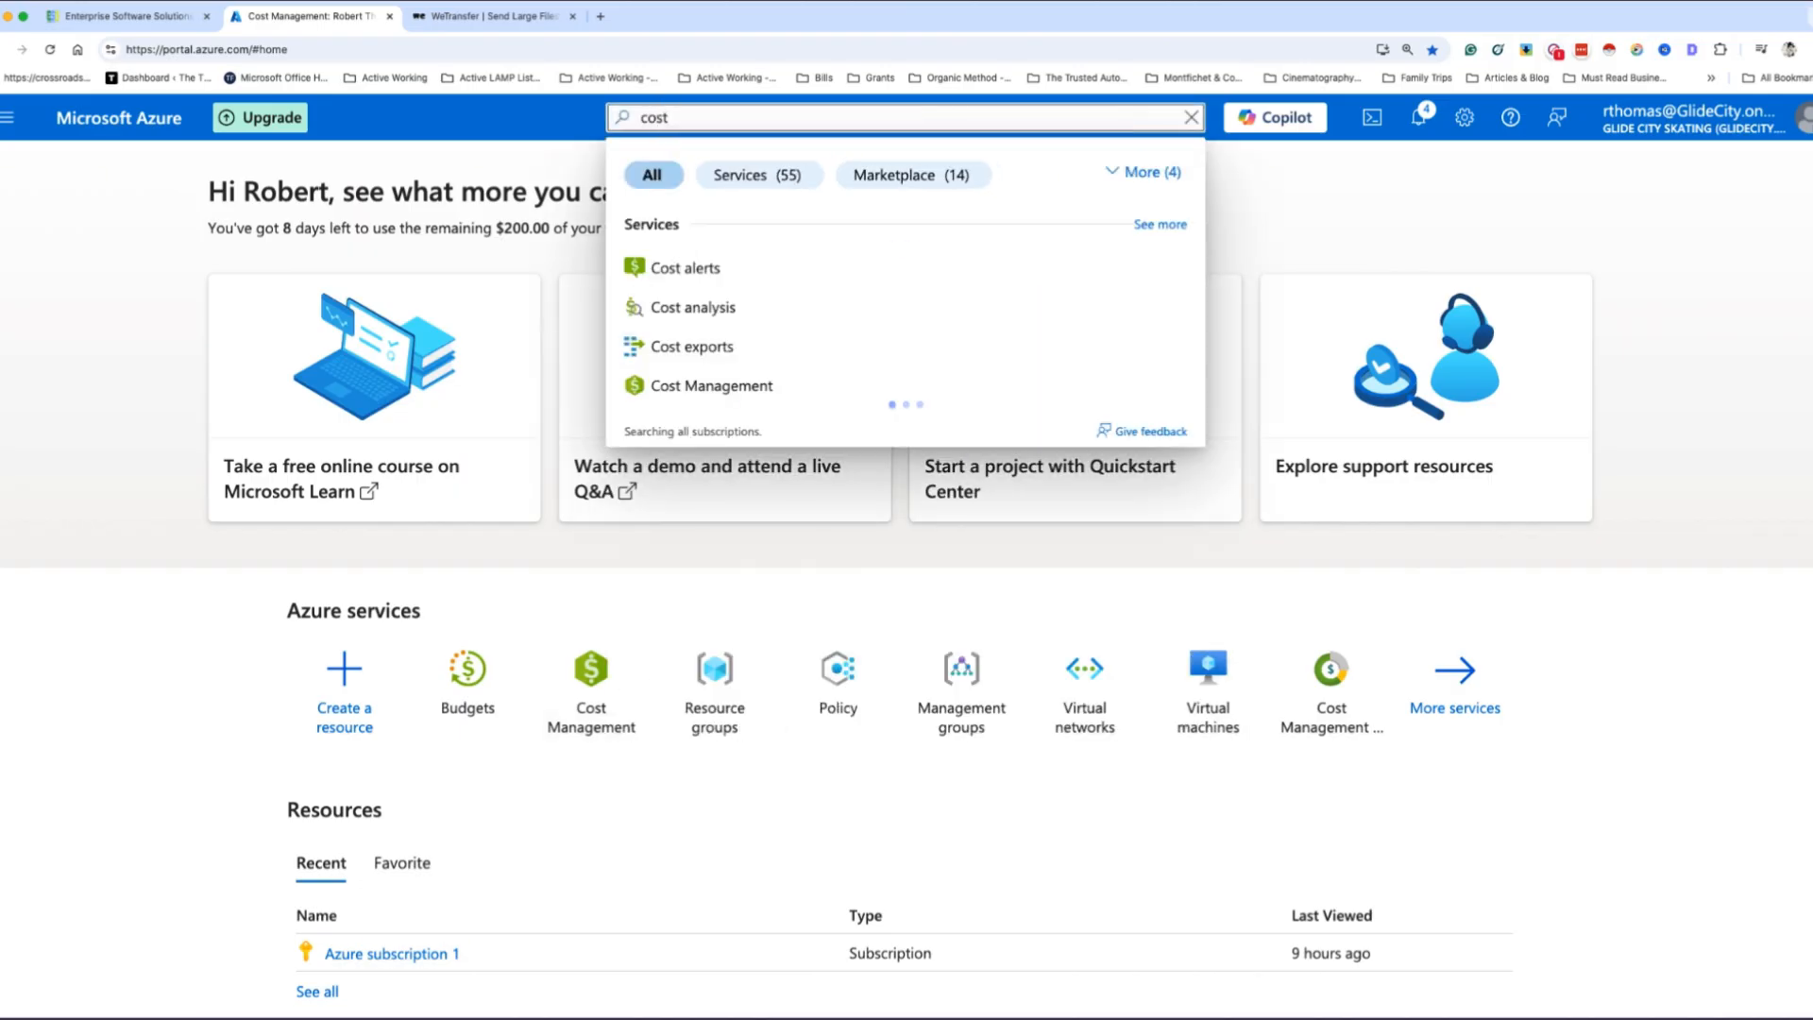
{"action": "left_click", "coordinate": [729, 385]}
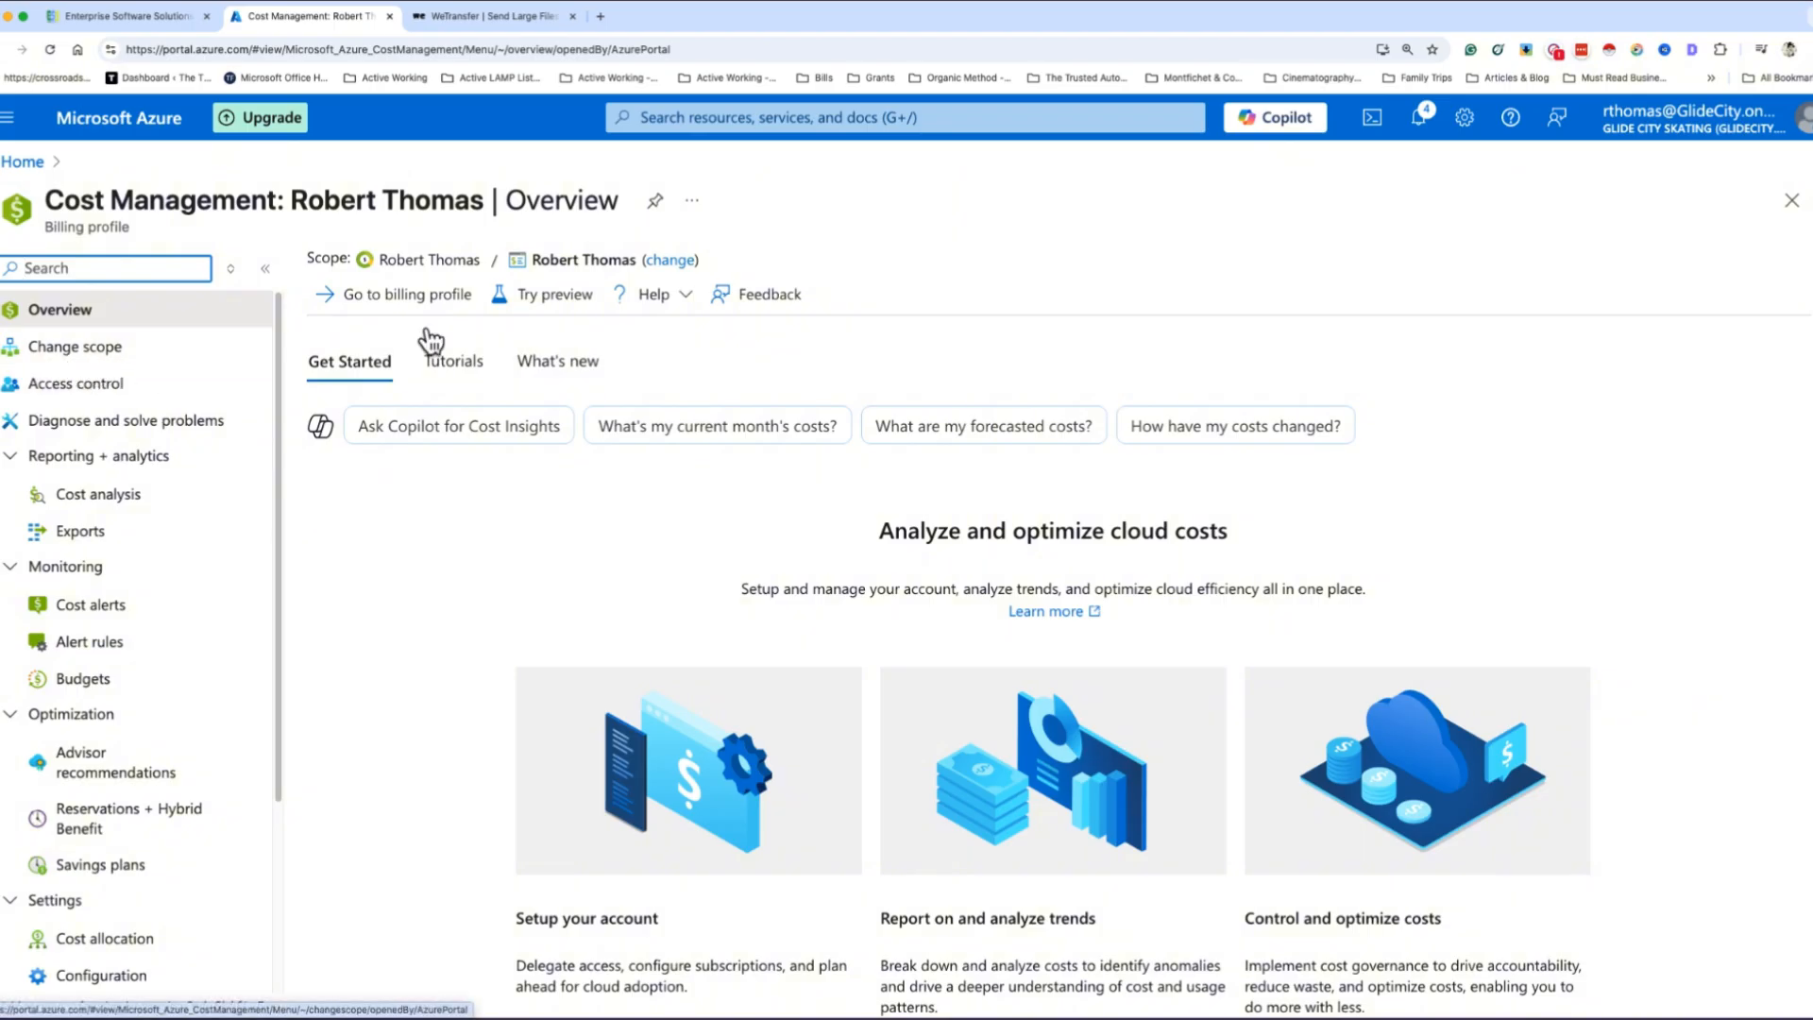
- Browse the scope hierarchy through Root management group, AICloud and Development to Azure subscription 1, and return to the overview without selecting a scope
{"action": "left_click", "coordinate": [121, 348]}
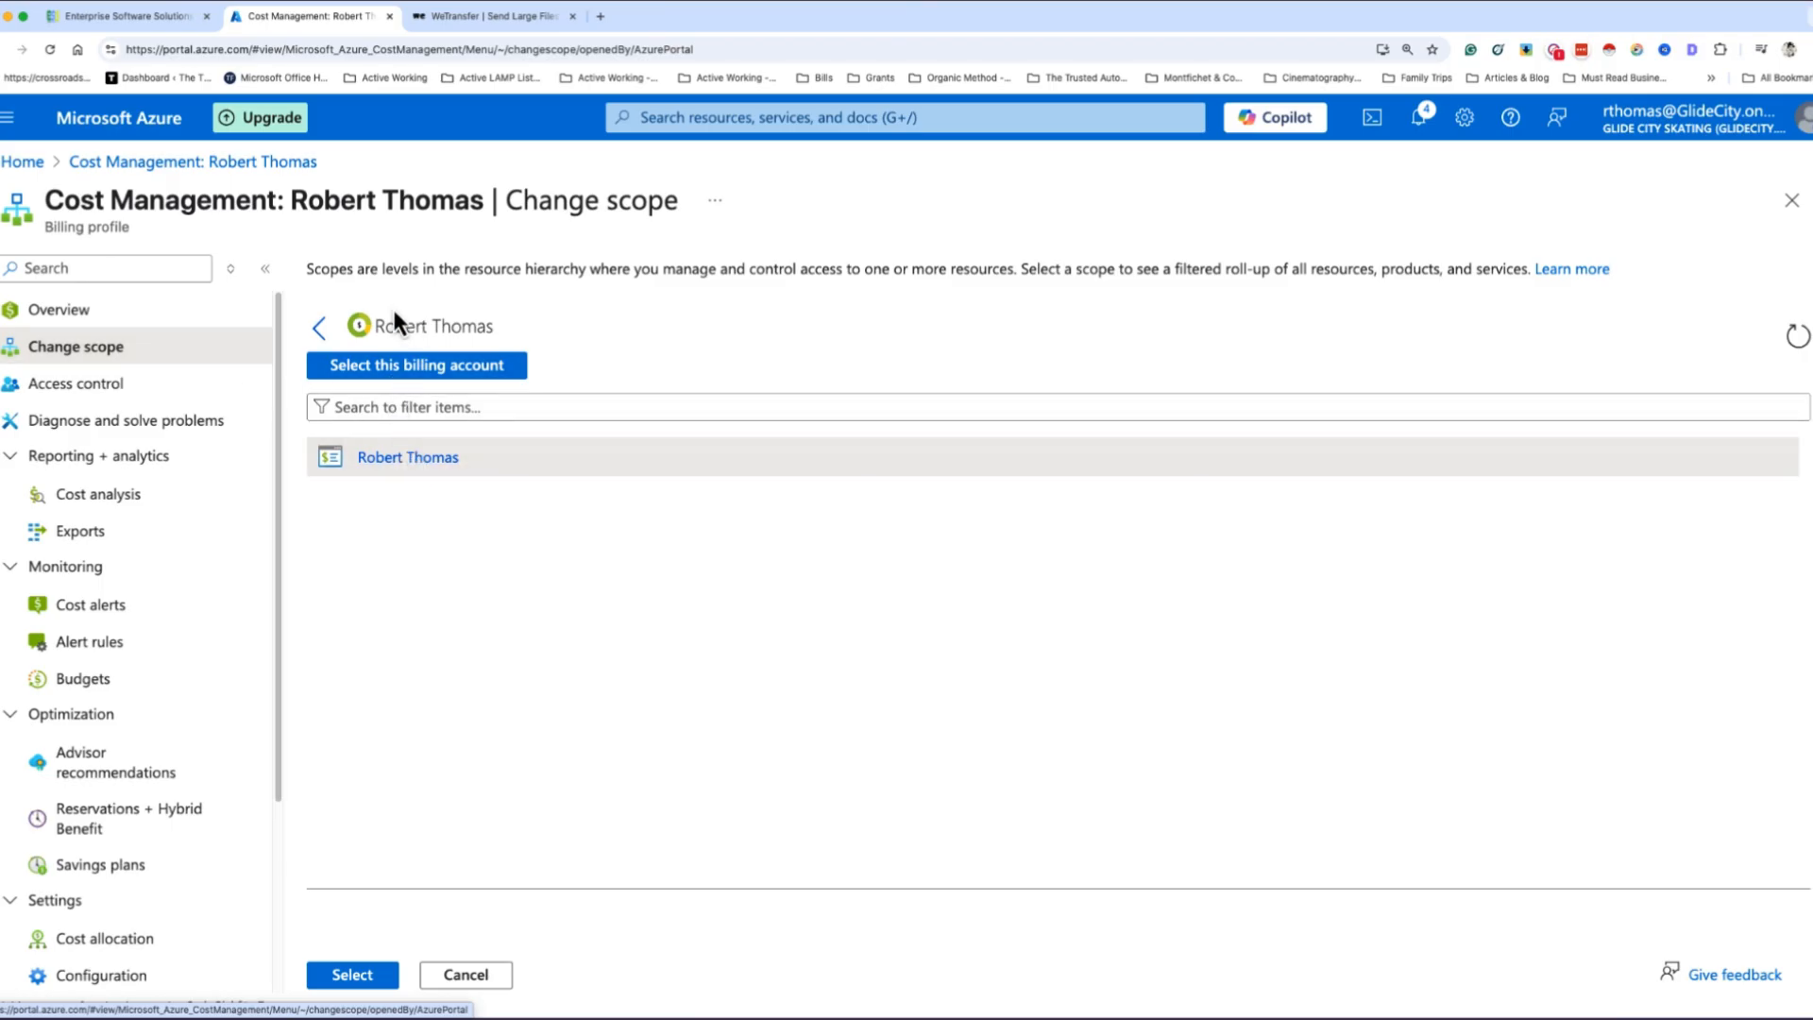
{"action": "left_click", "coordinate": [317, 333]}
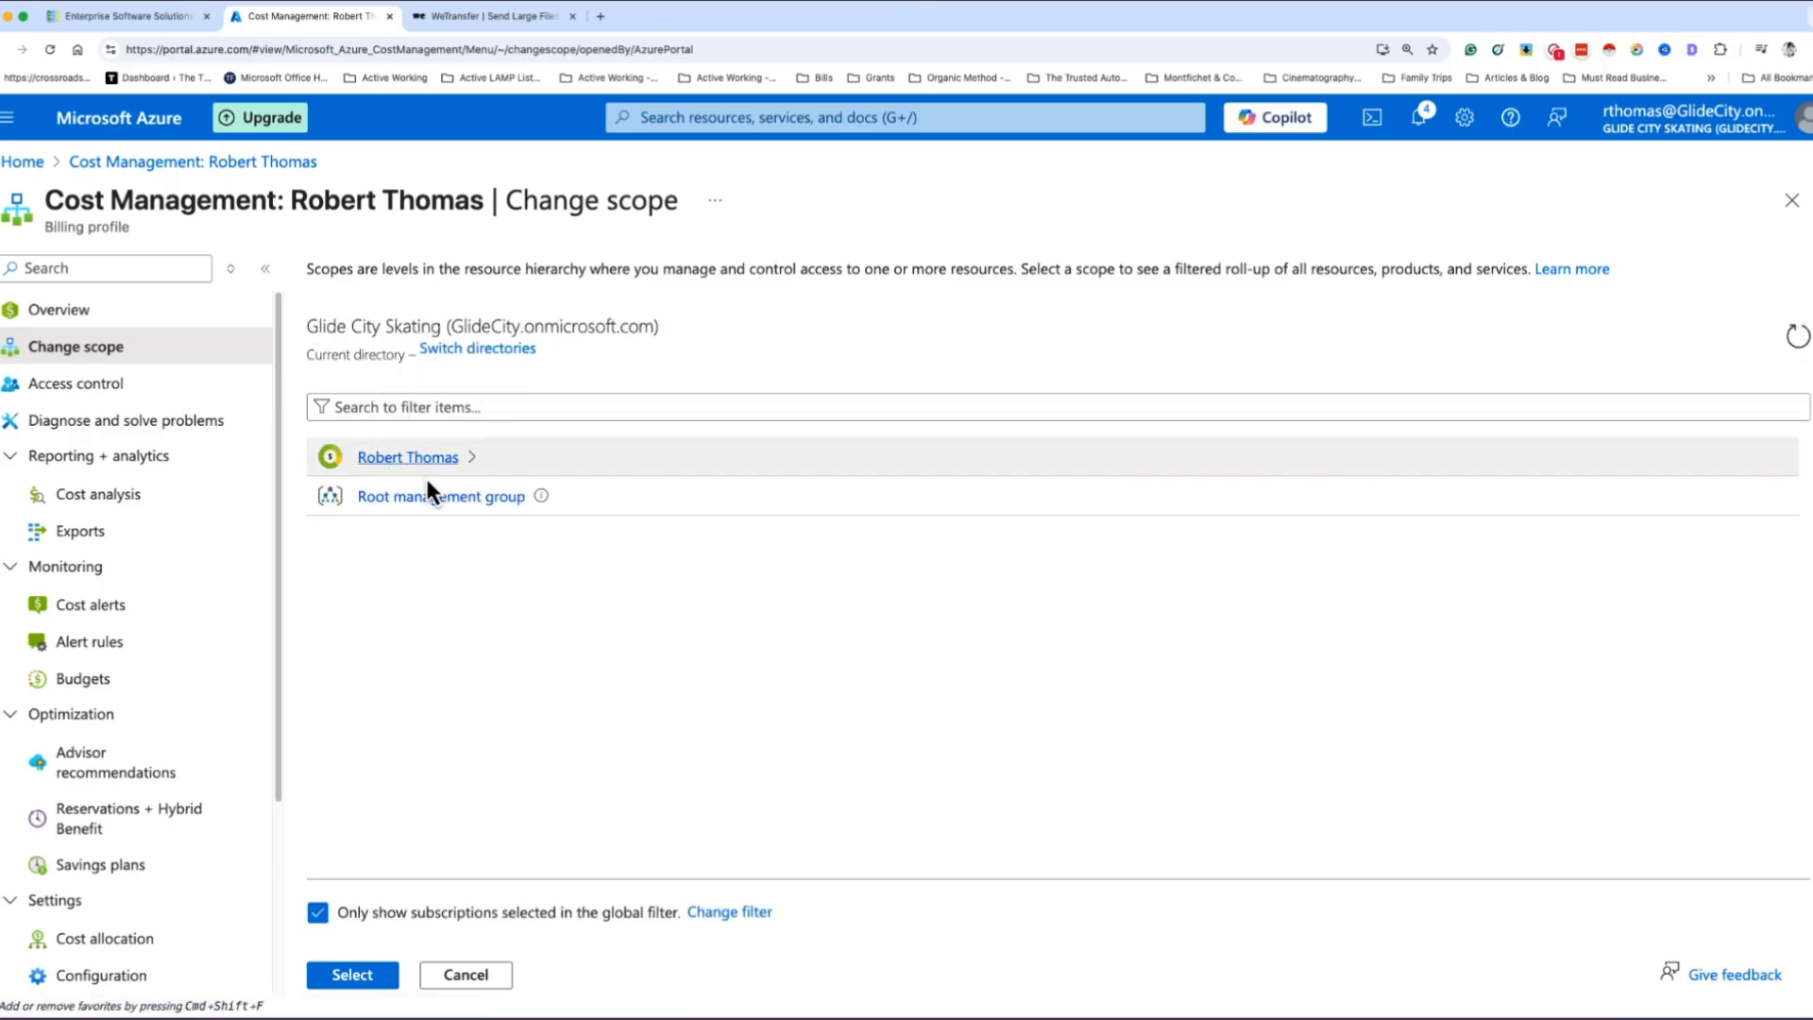
{"action": "left_click", "coordinate": [434, 470]}
{"action": "left_click", "coordinate": [318, 332]}
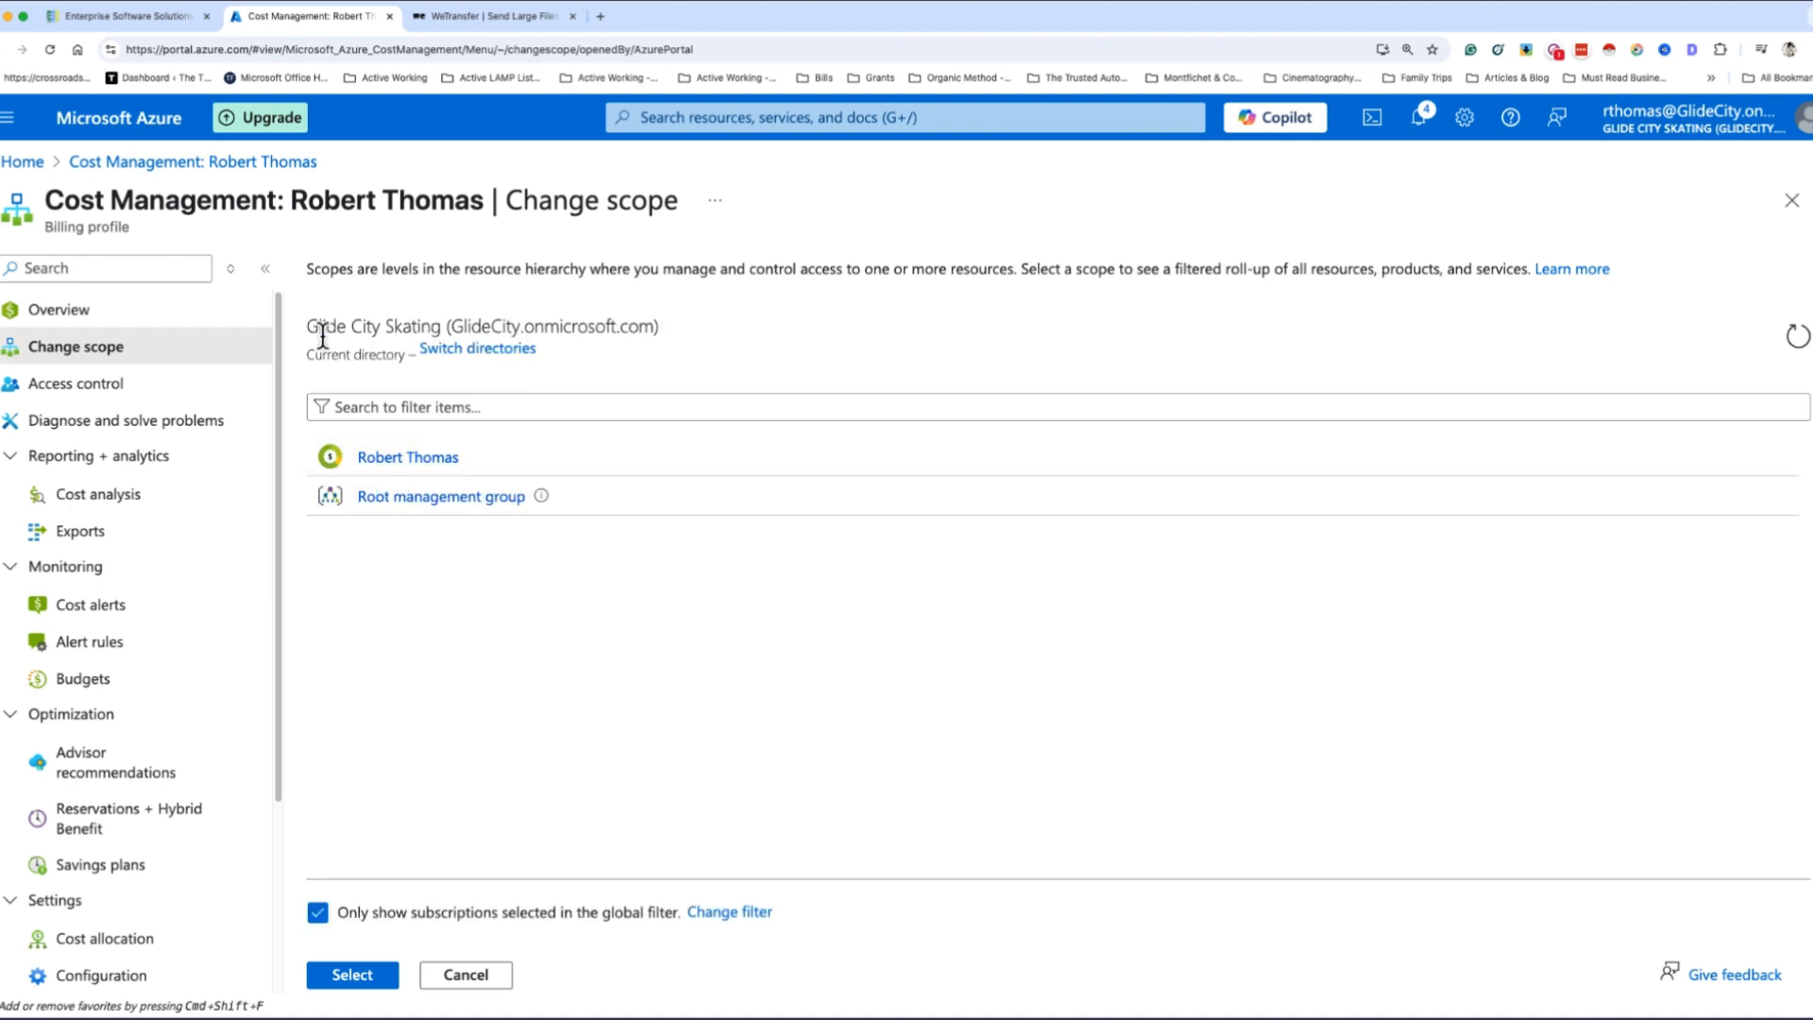
{"action": "left_click", "coordinate": [402, 503]}
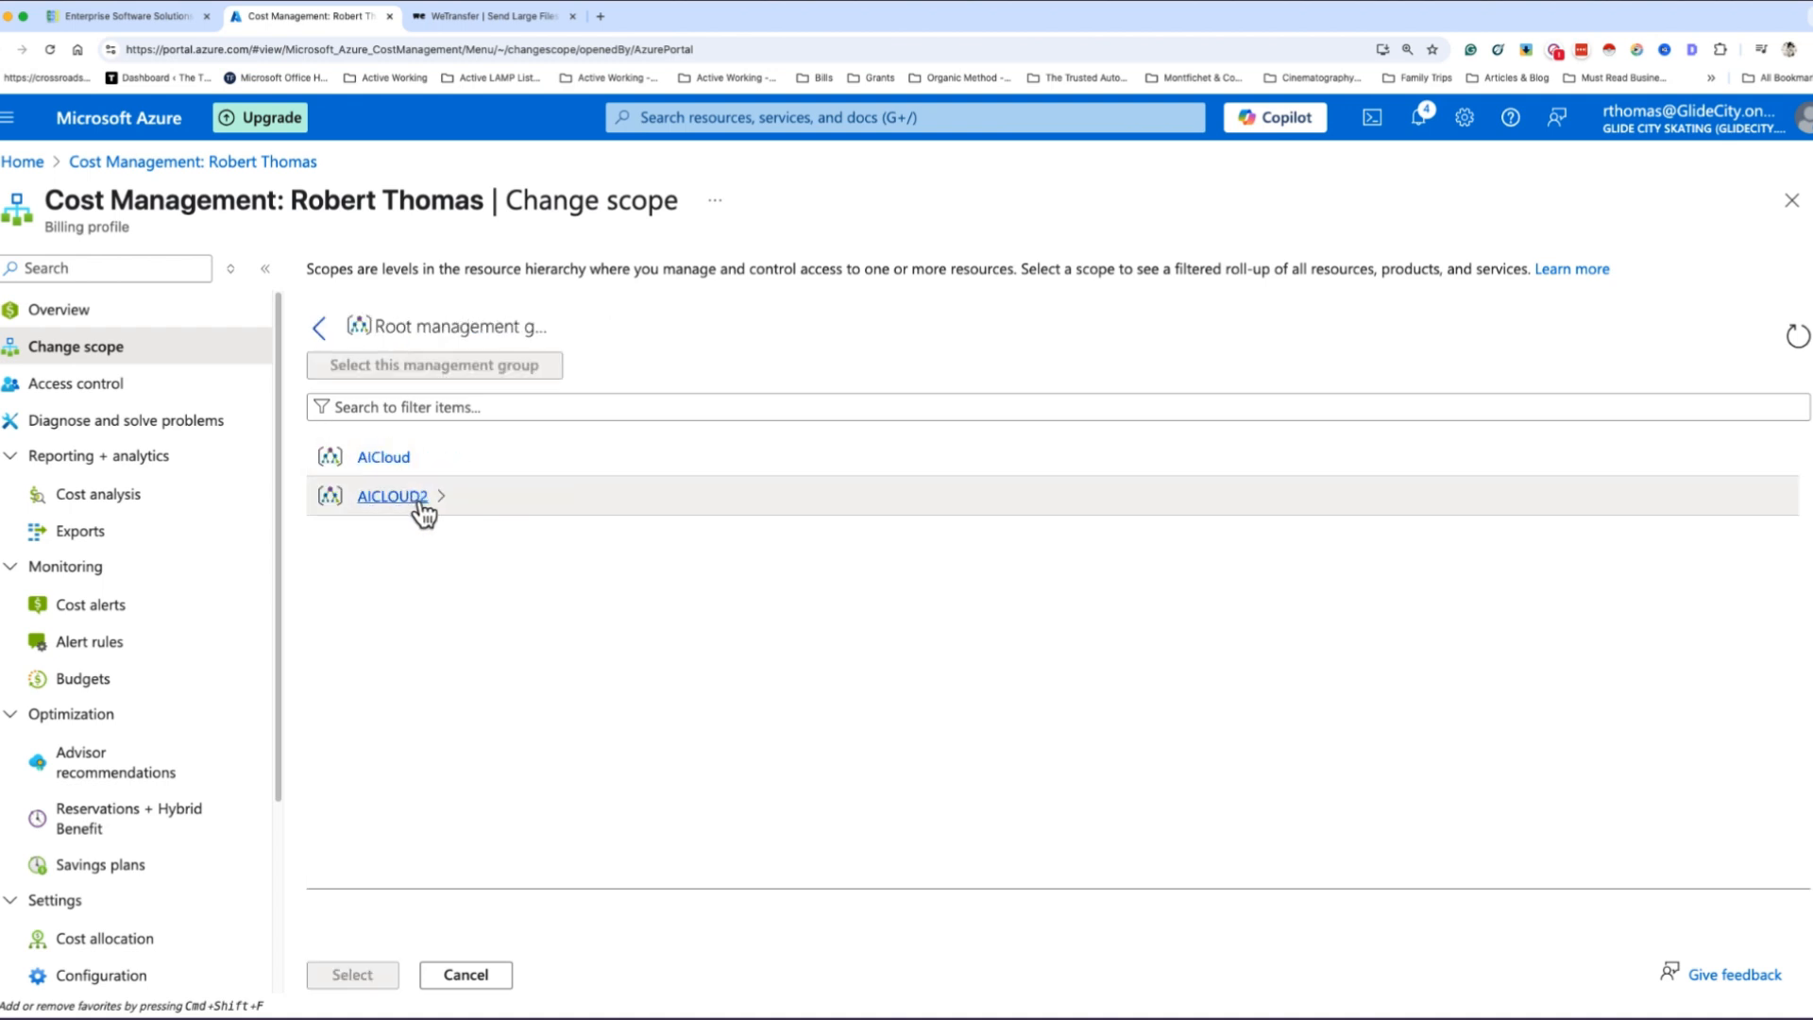
{"action": "left_click", "coordinate": [388, 470]}
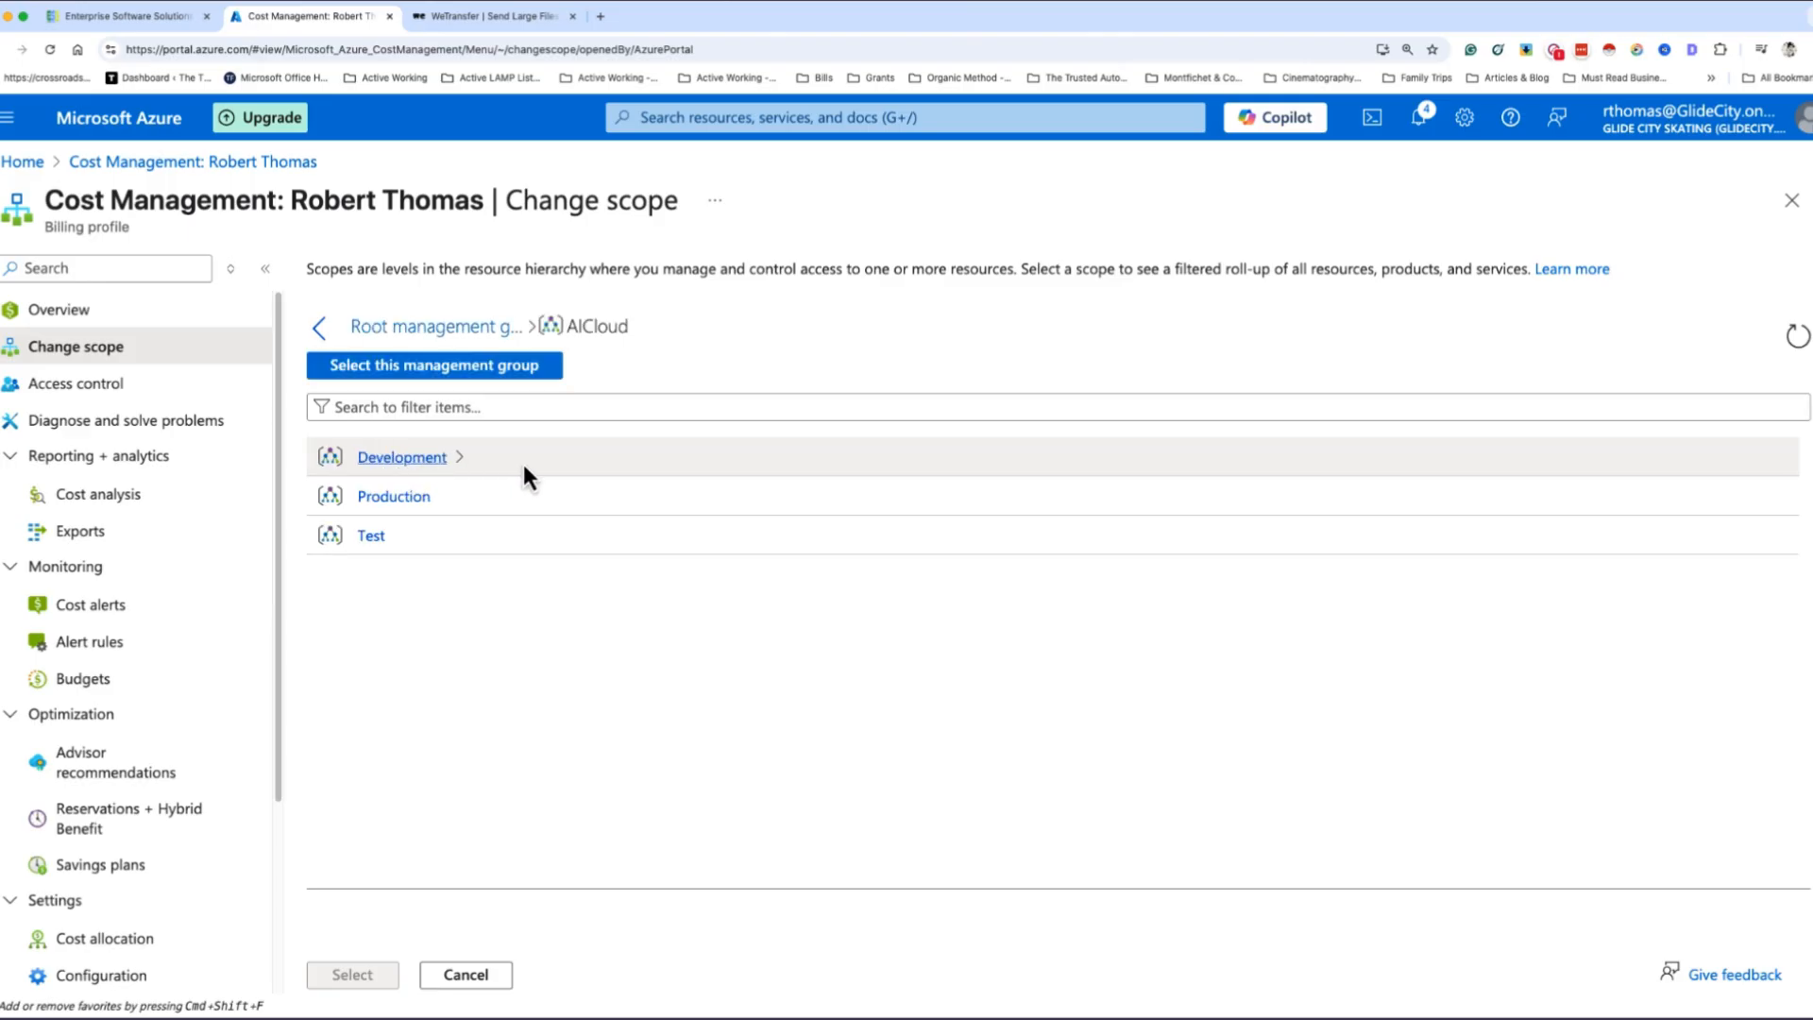
{"action": "left_click", "coordinate": [410, 463]}
{"action": "left_click", "coordinate": [469, 463]}
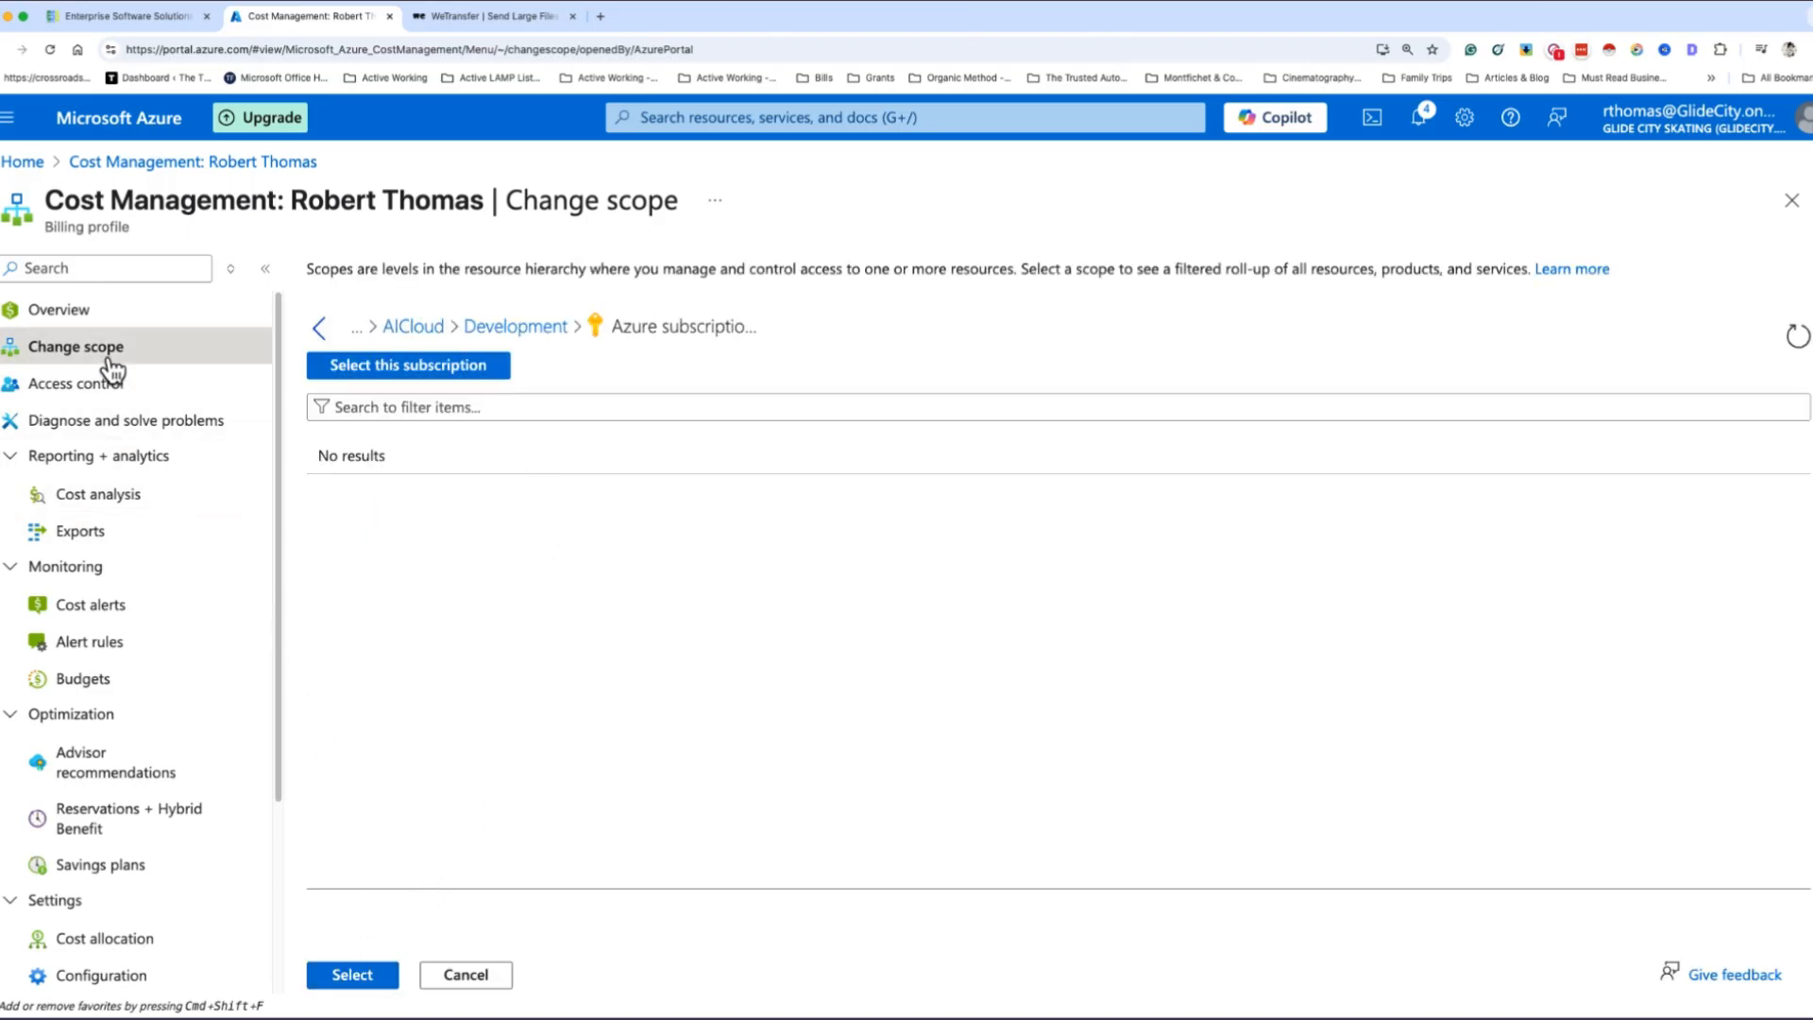
{"action": "left_click", "coordinate": [74, 312]}
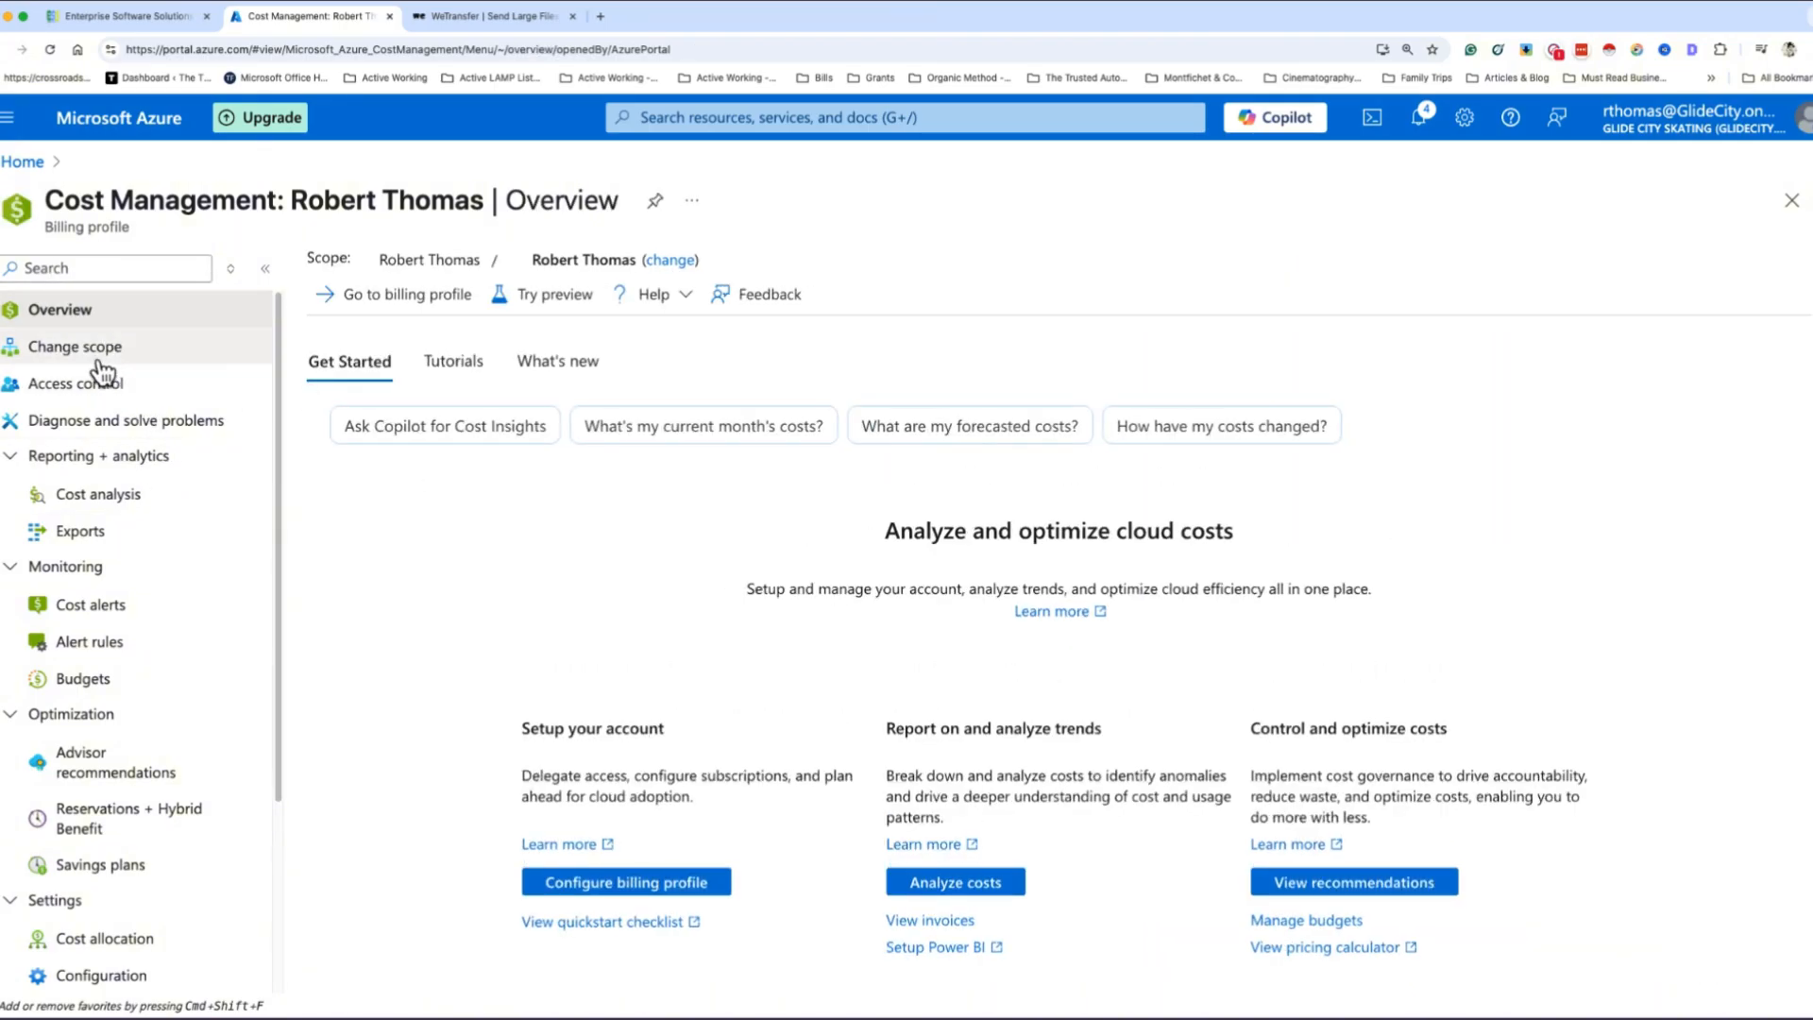
{"action": "left_click", "coordinate": [94, 349]}
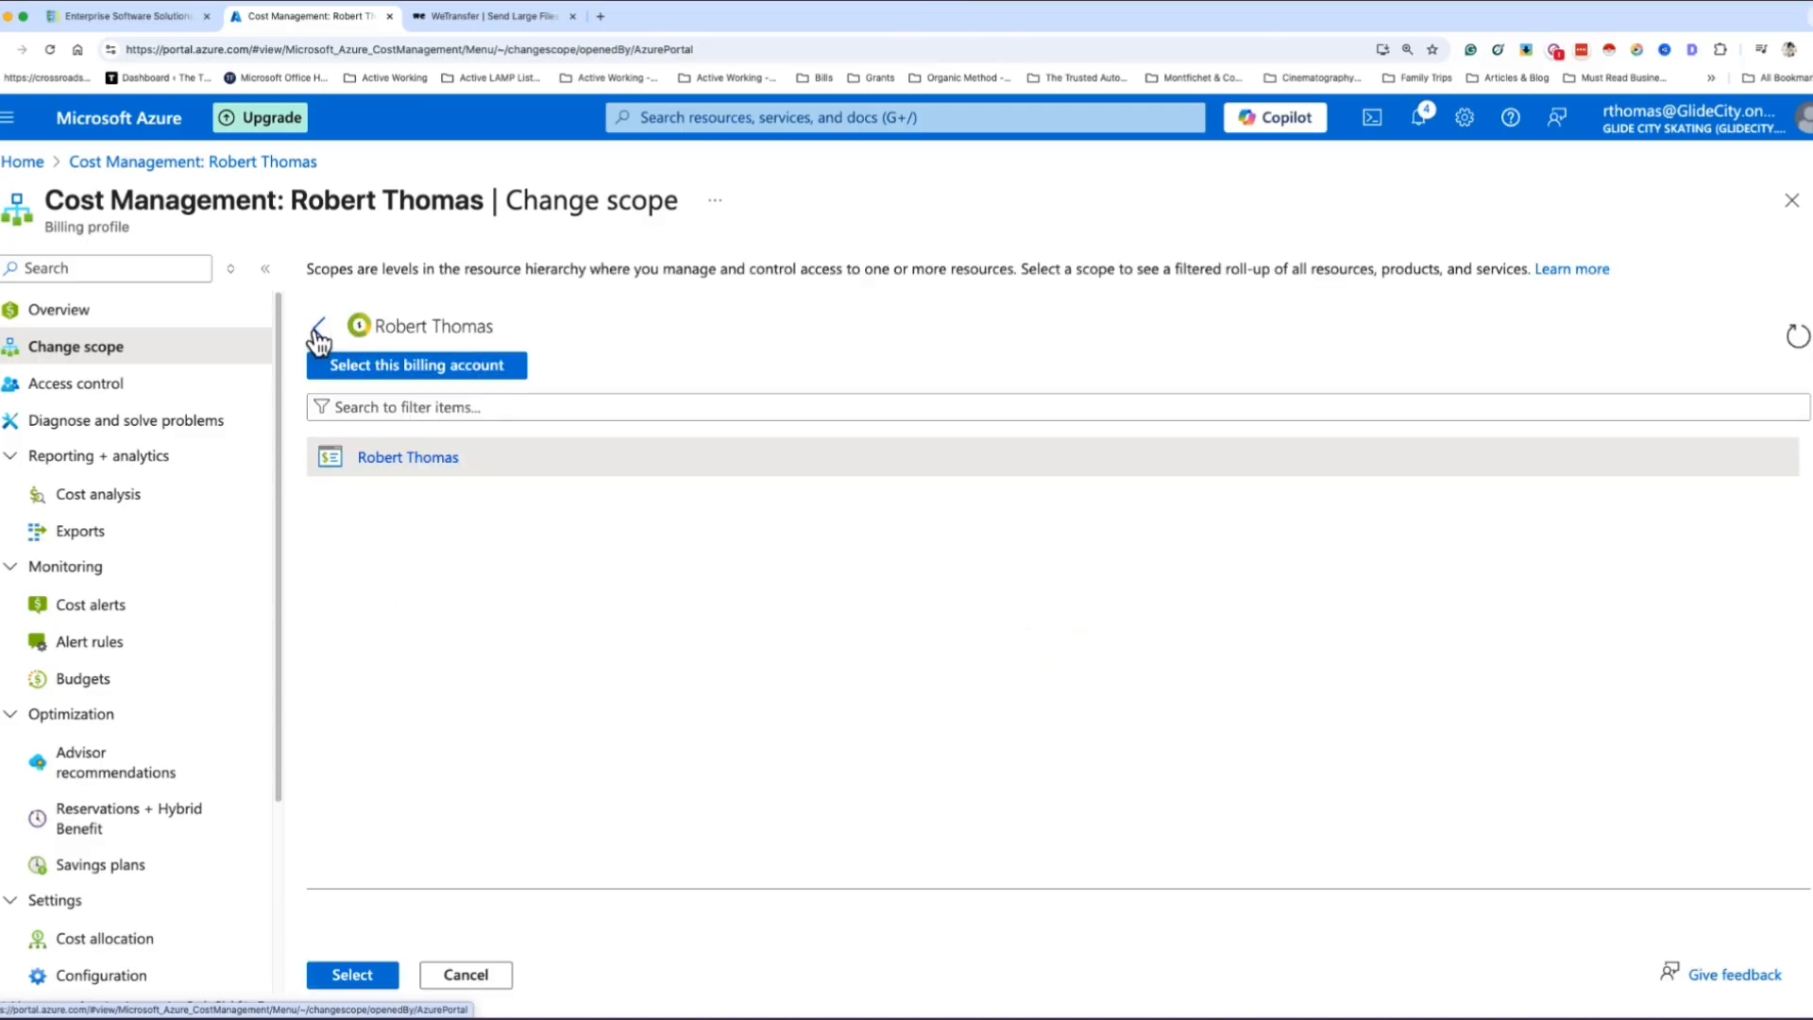
{"action": "left_click", "coordinate": [99, 317]}
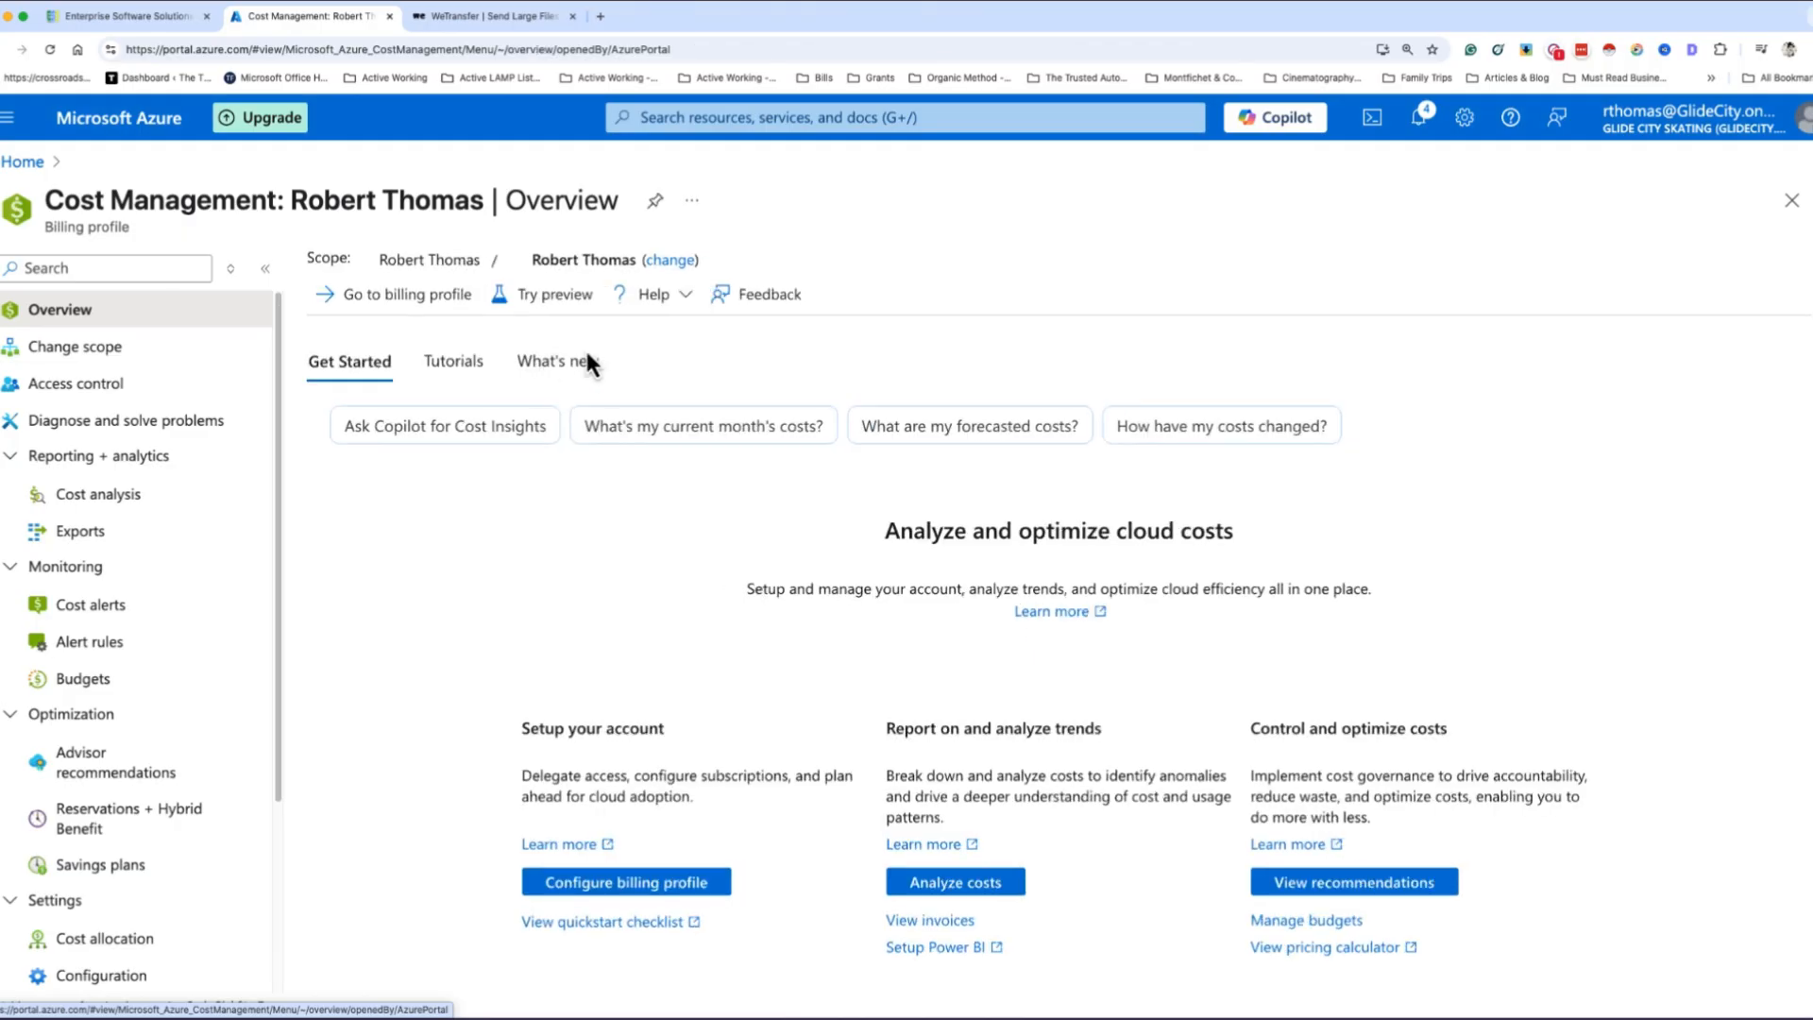
- Change the Cost Management scope to Azure subscription 1 under Root management group, AICloud, Development
{"action": "left_click", "coordinate": [671, 271]}
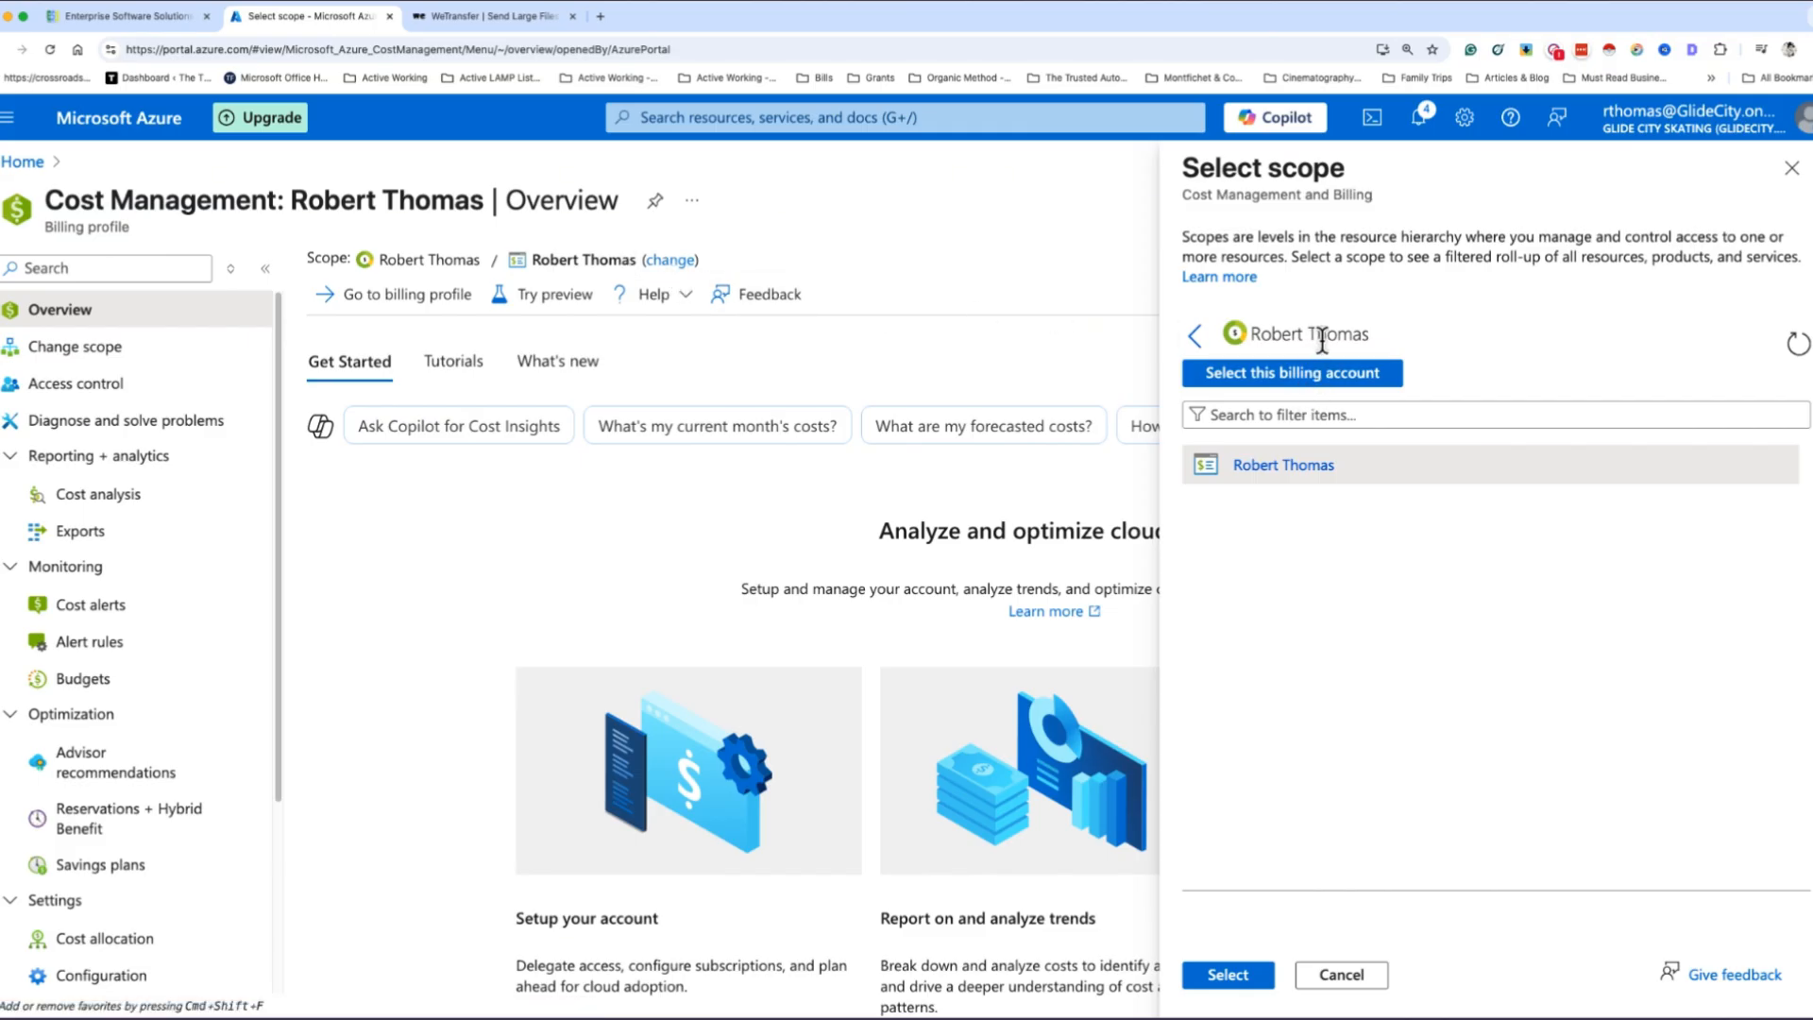
{"action": "left_click", "coordinate": [1195, 340]}
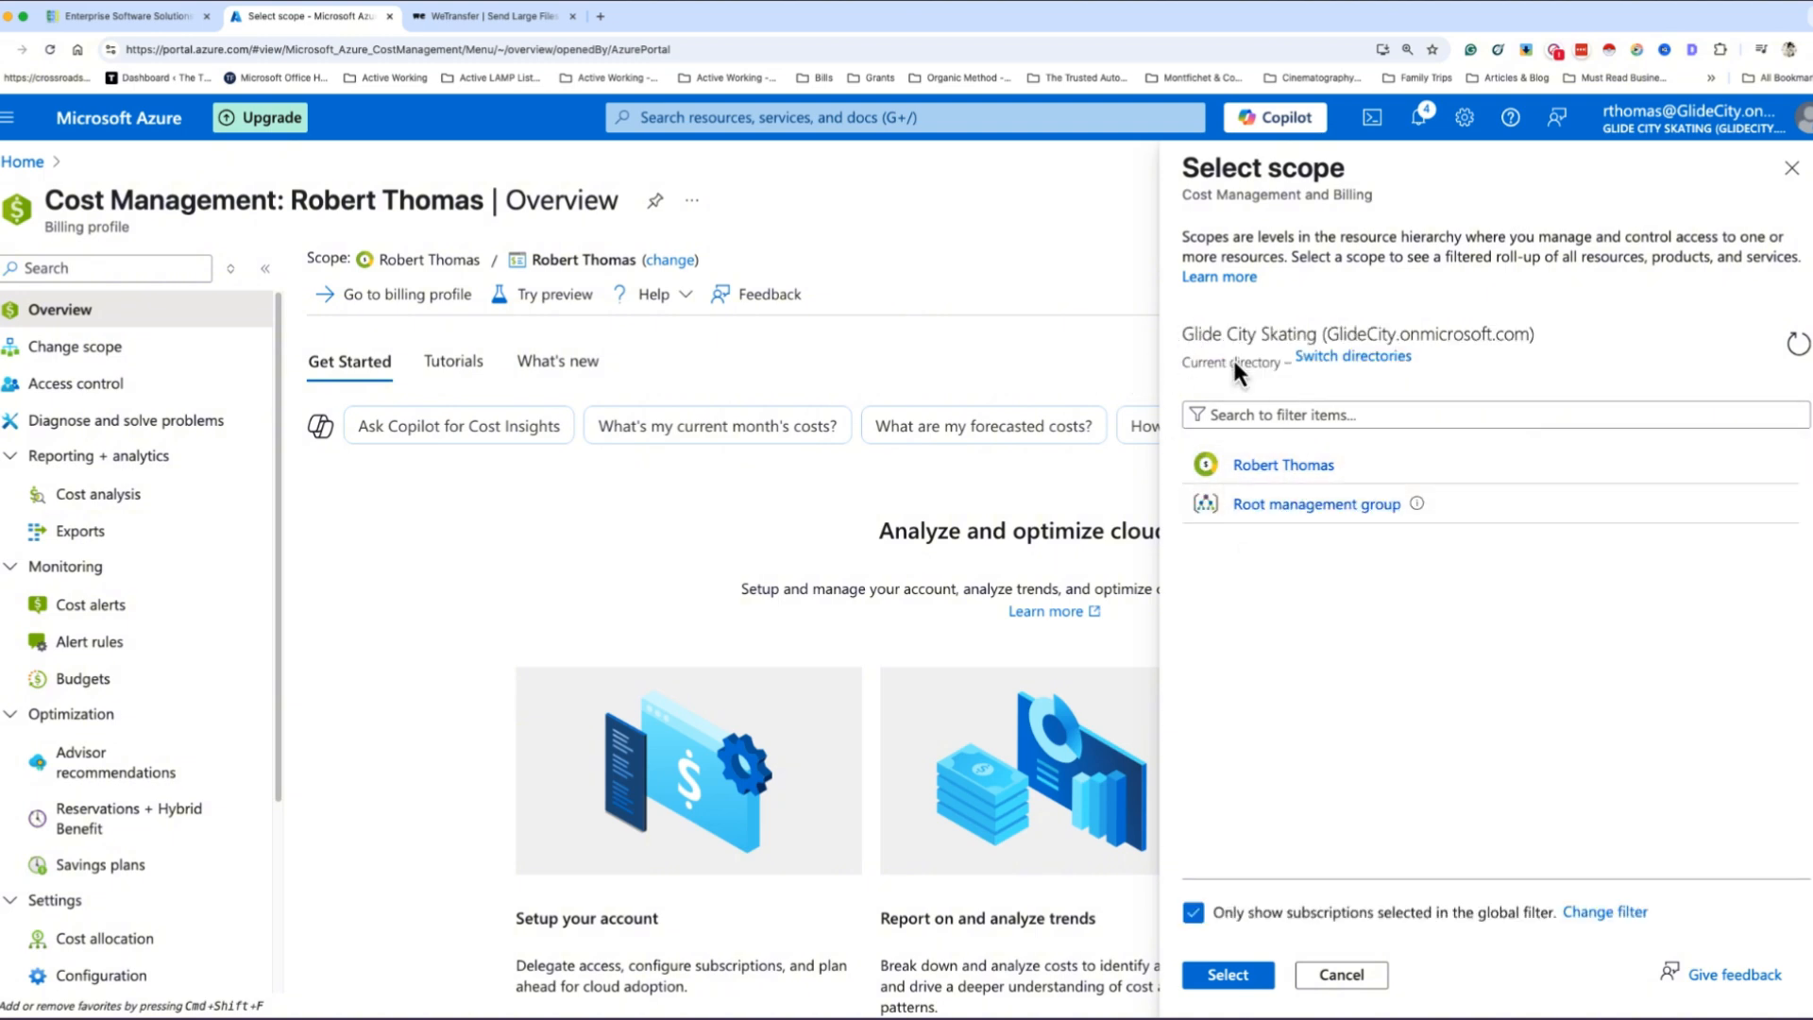
{"action": "left_click", "coordinate": [1315, 510]}
{"action": "left_click", "coordinate": [1266, 468]}
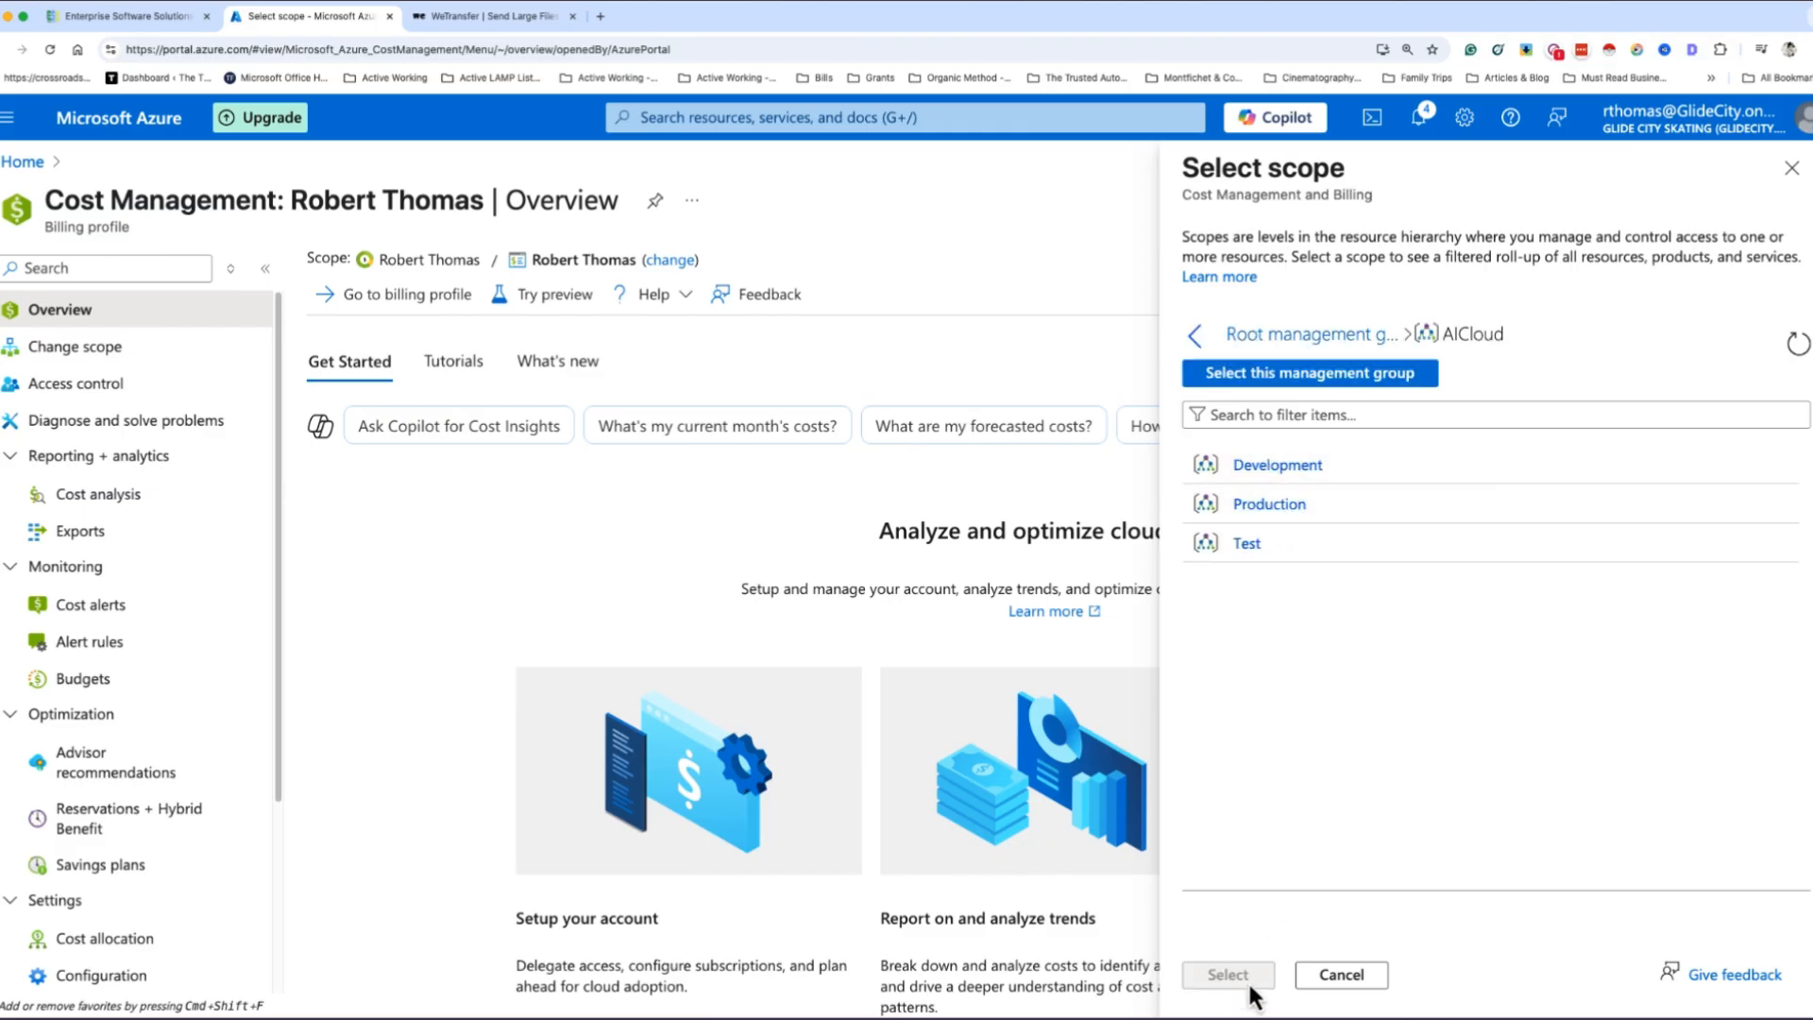
{"action": "left_click", "coordinate": [1273, 472]}
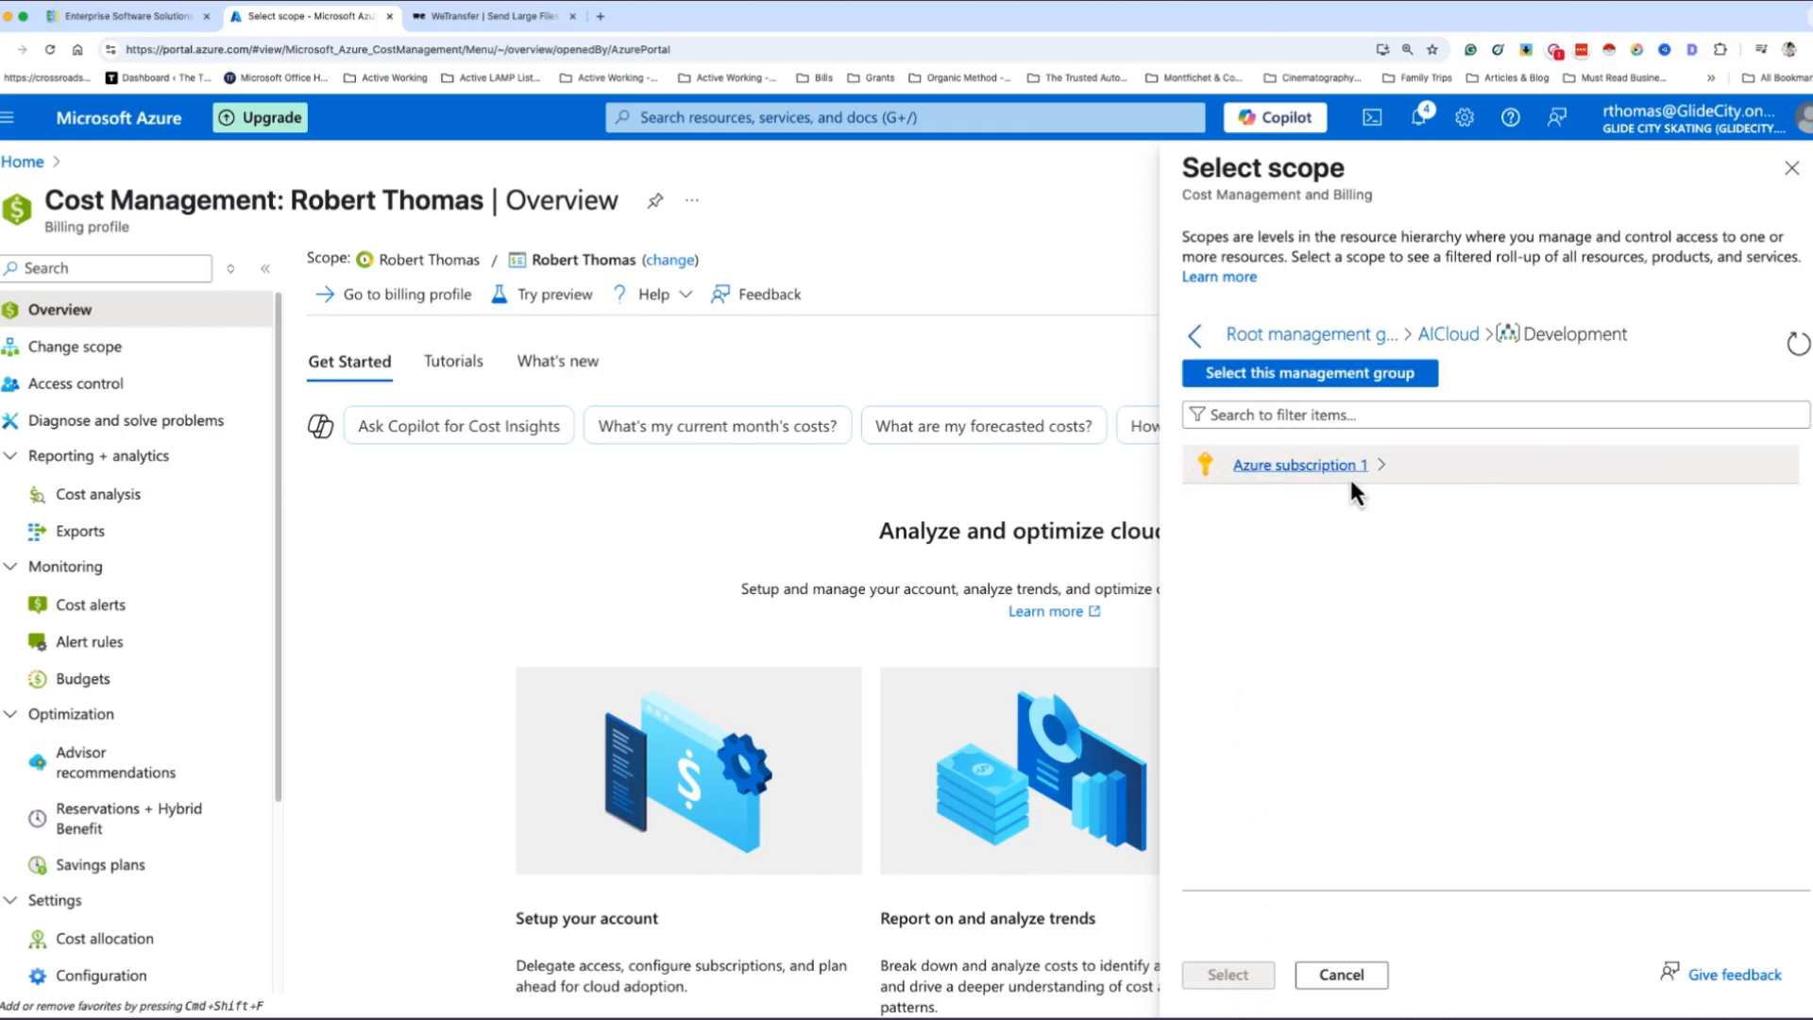
{"action": "left_click", "coordinate": [1311, 470]}
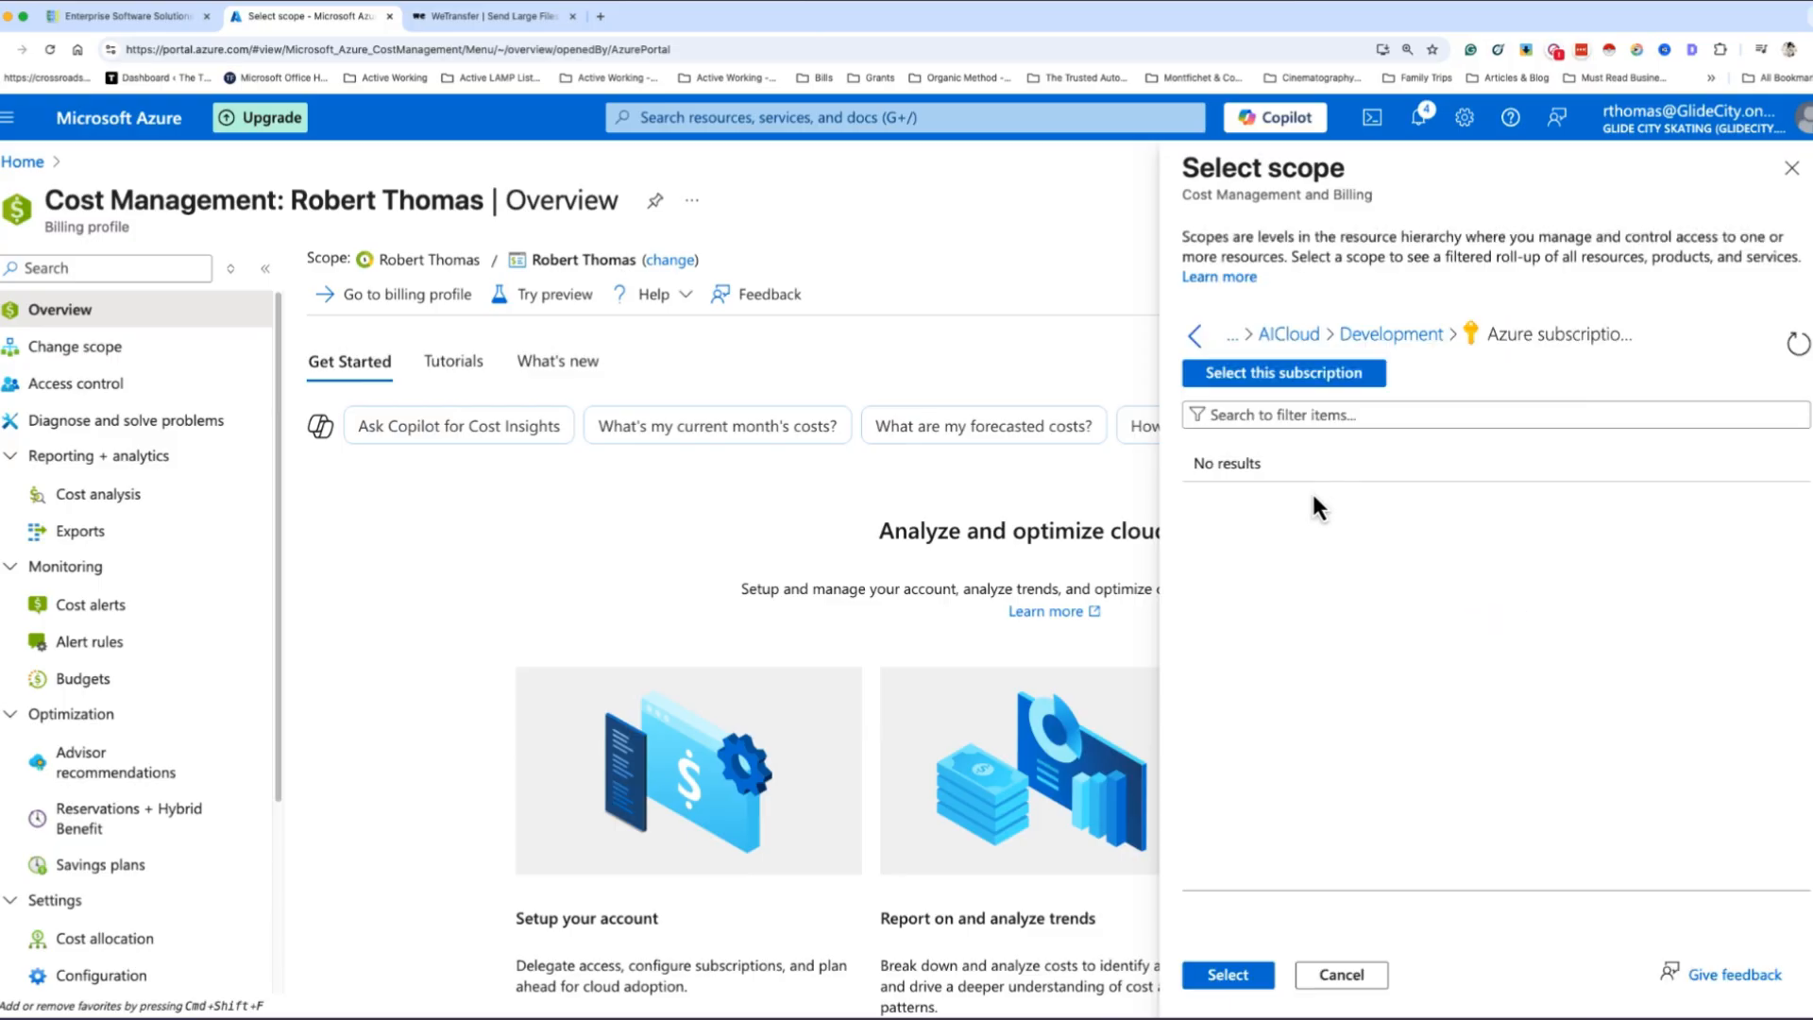
{"action": "left_click", "coordinate": [1228, 975]}
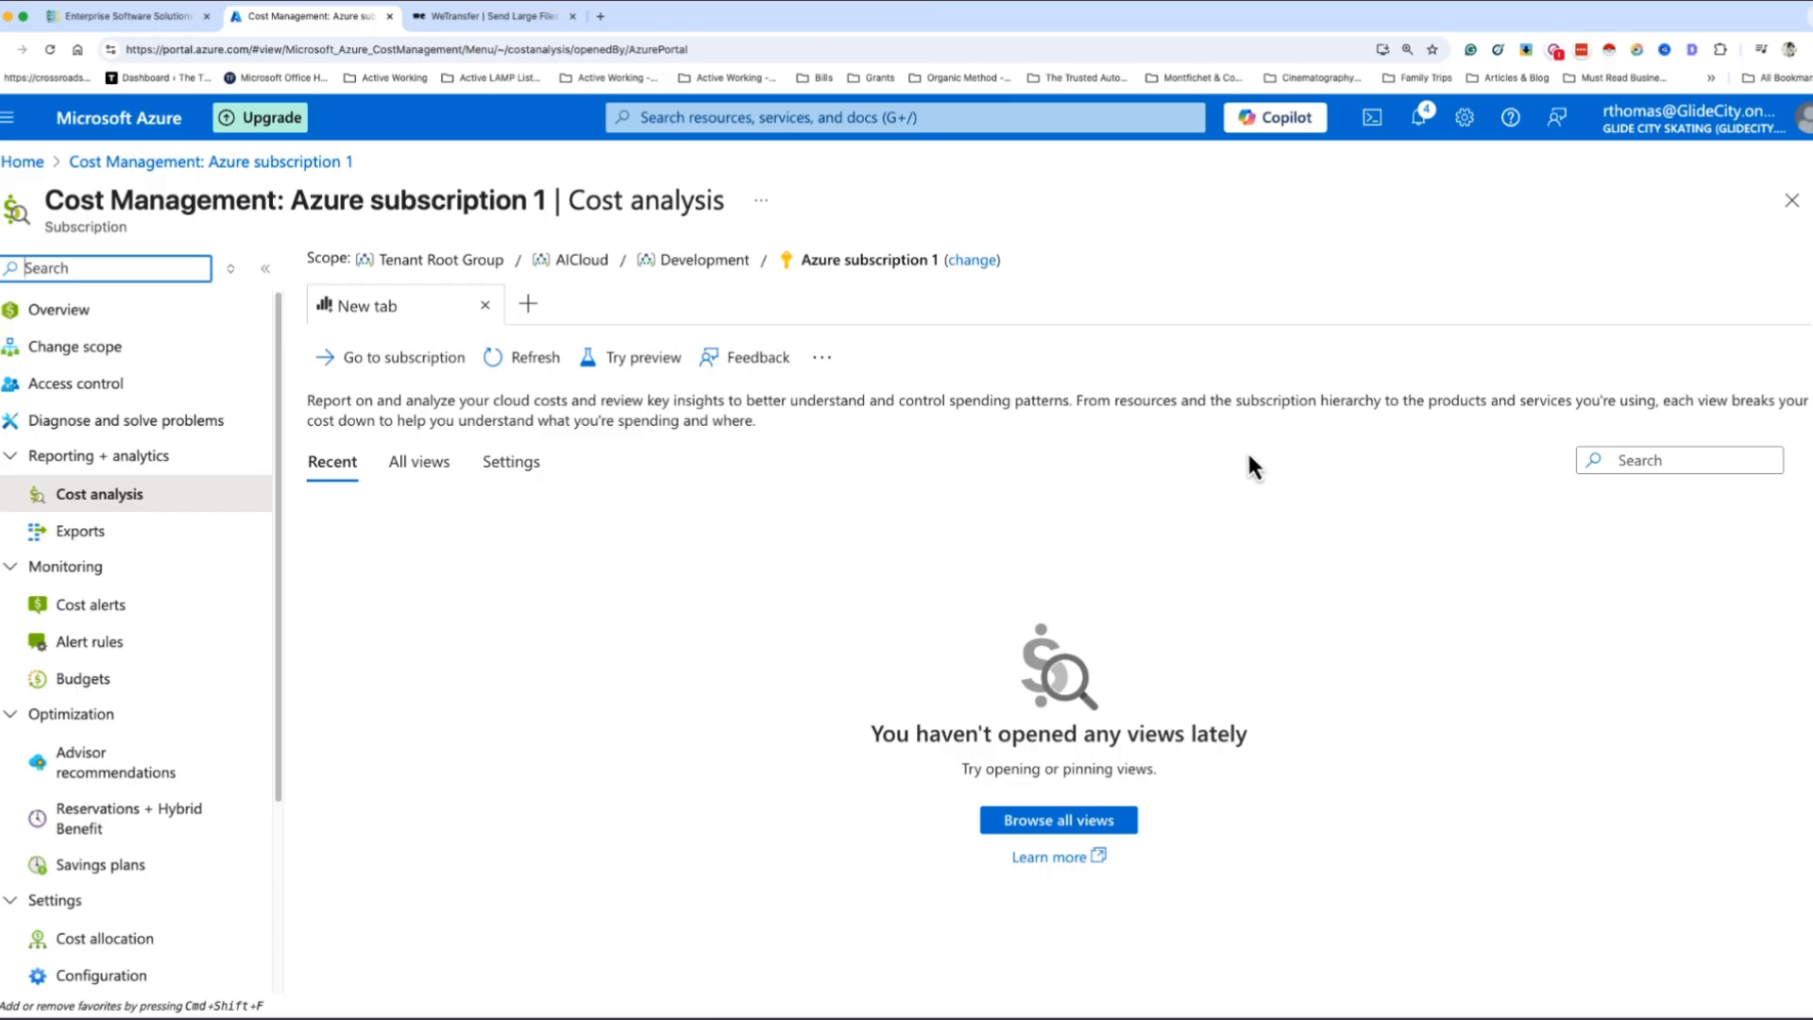
- Start a new budget for Azure subscription 1 and name it My-Budget
{"action": "left_click", "coordinate": [125, 686]}
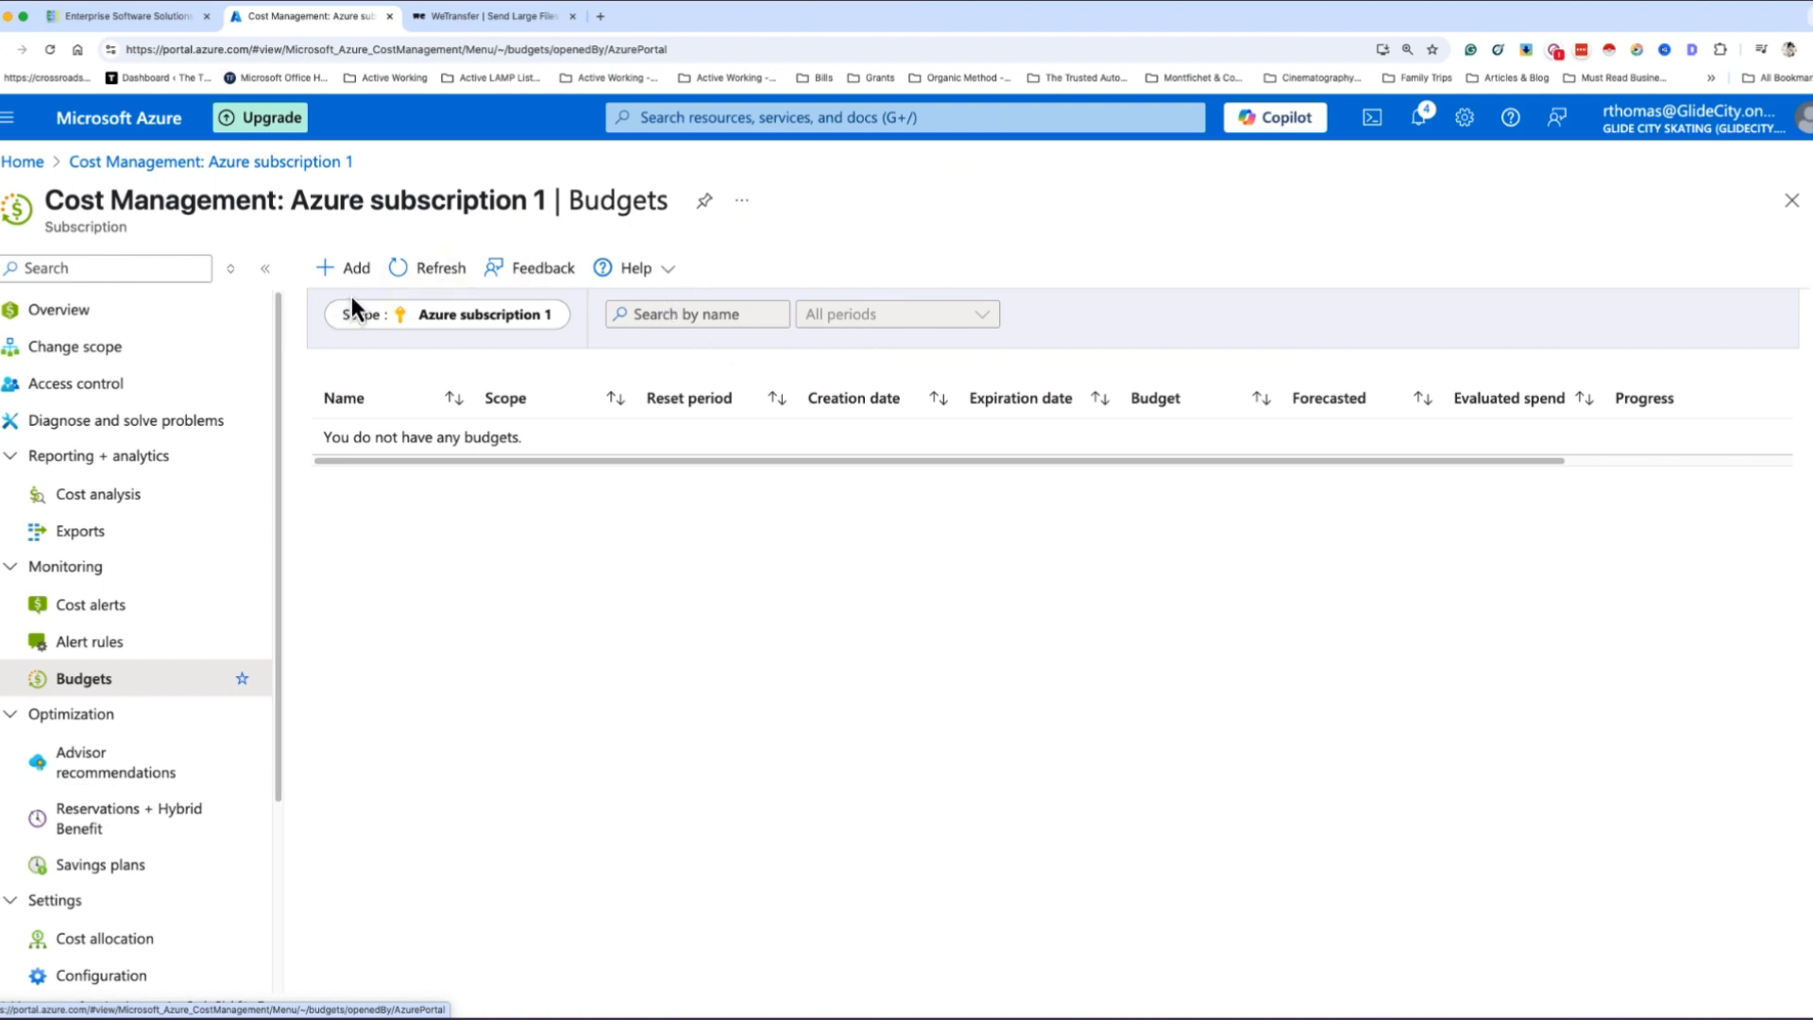
{"action": "left_click", "coordinate": [349, 268]}
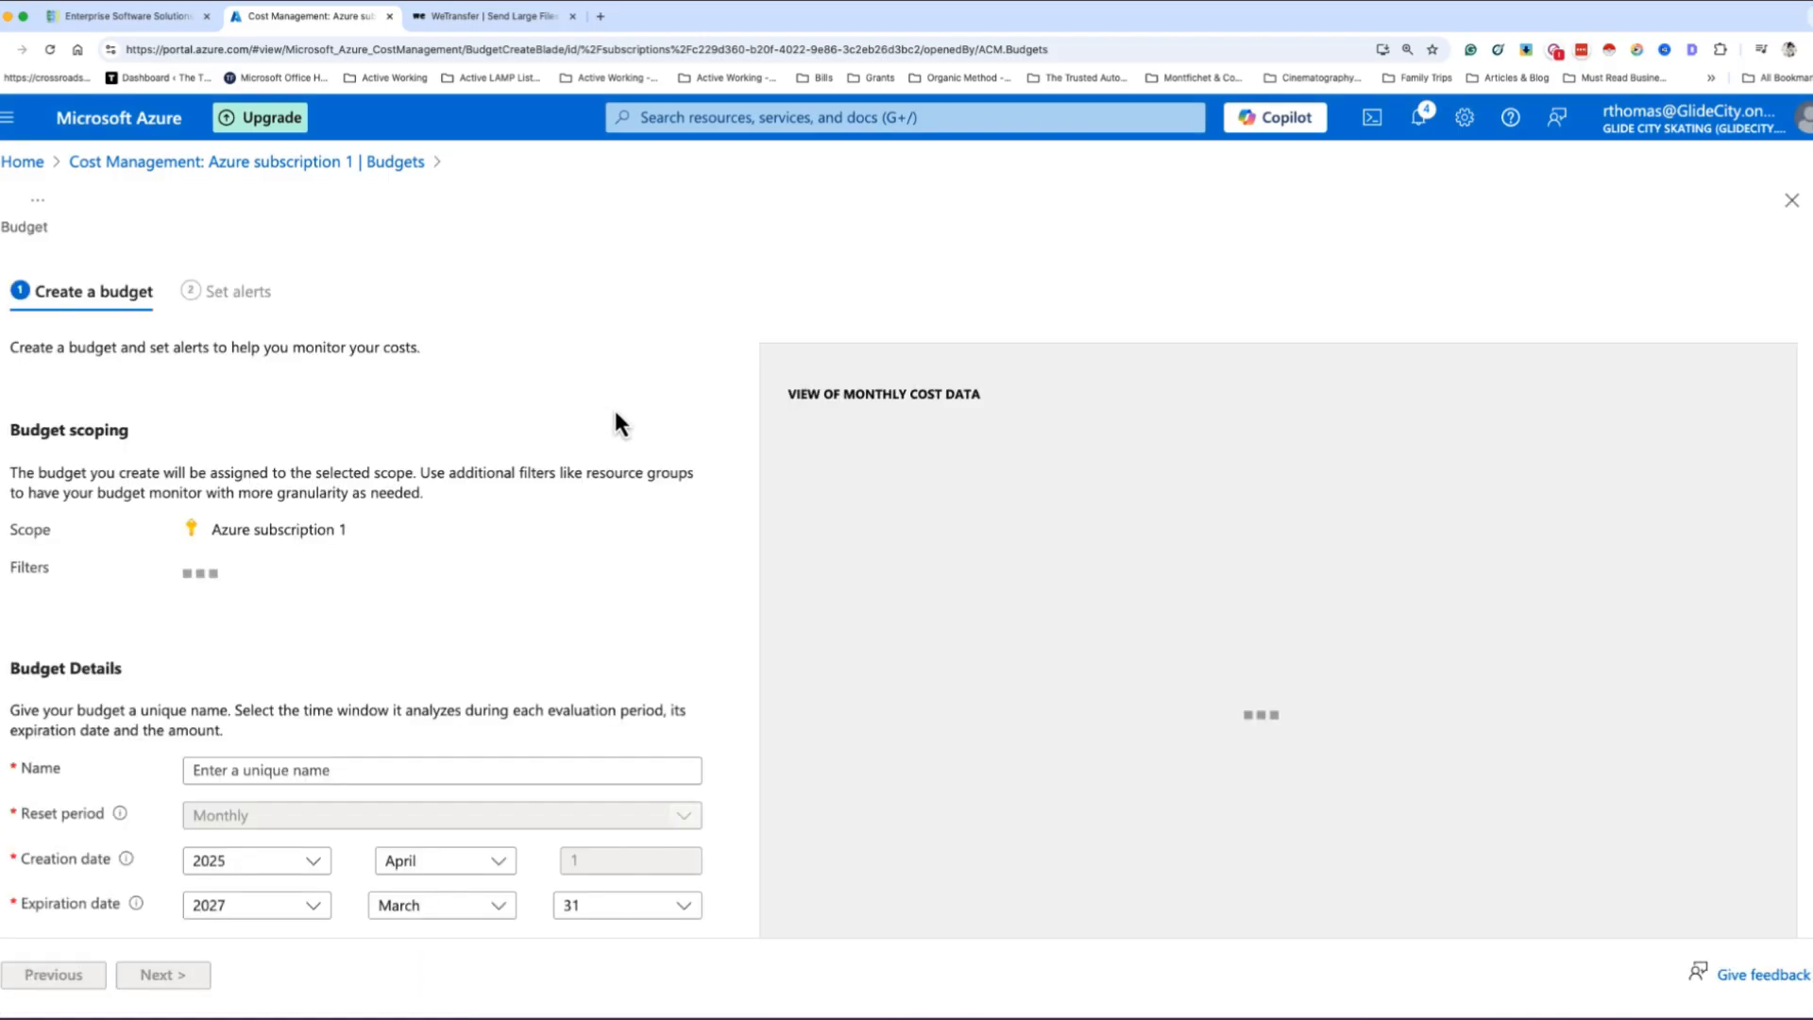
{"action": "scroll", "coordinate": [400, 557], "scroll_direction": "down", "scroll_amount": 1}
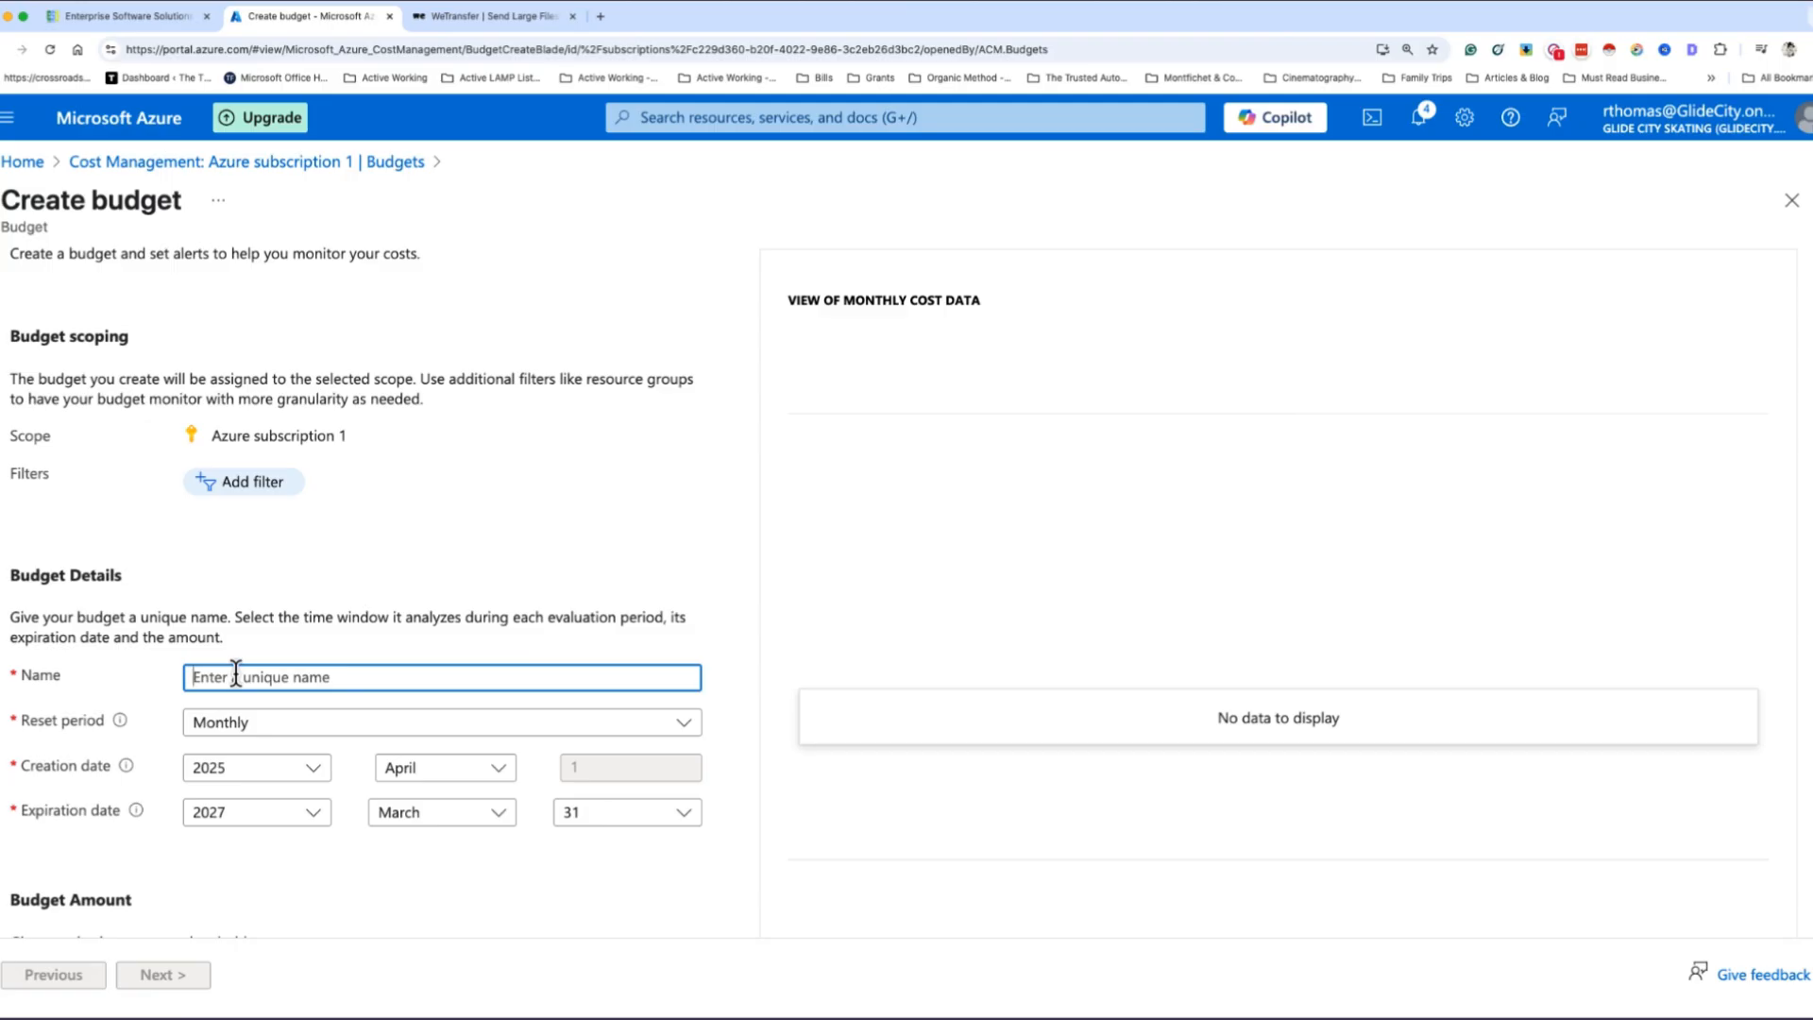
{"action": "type", "text": "My-Budget"}
- Set the budget's reset period to Annually
{"action": "left_click", "coordinate": [285, 730]}
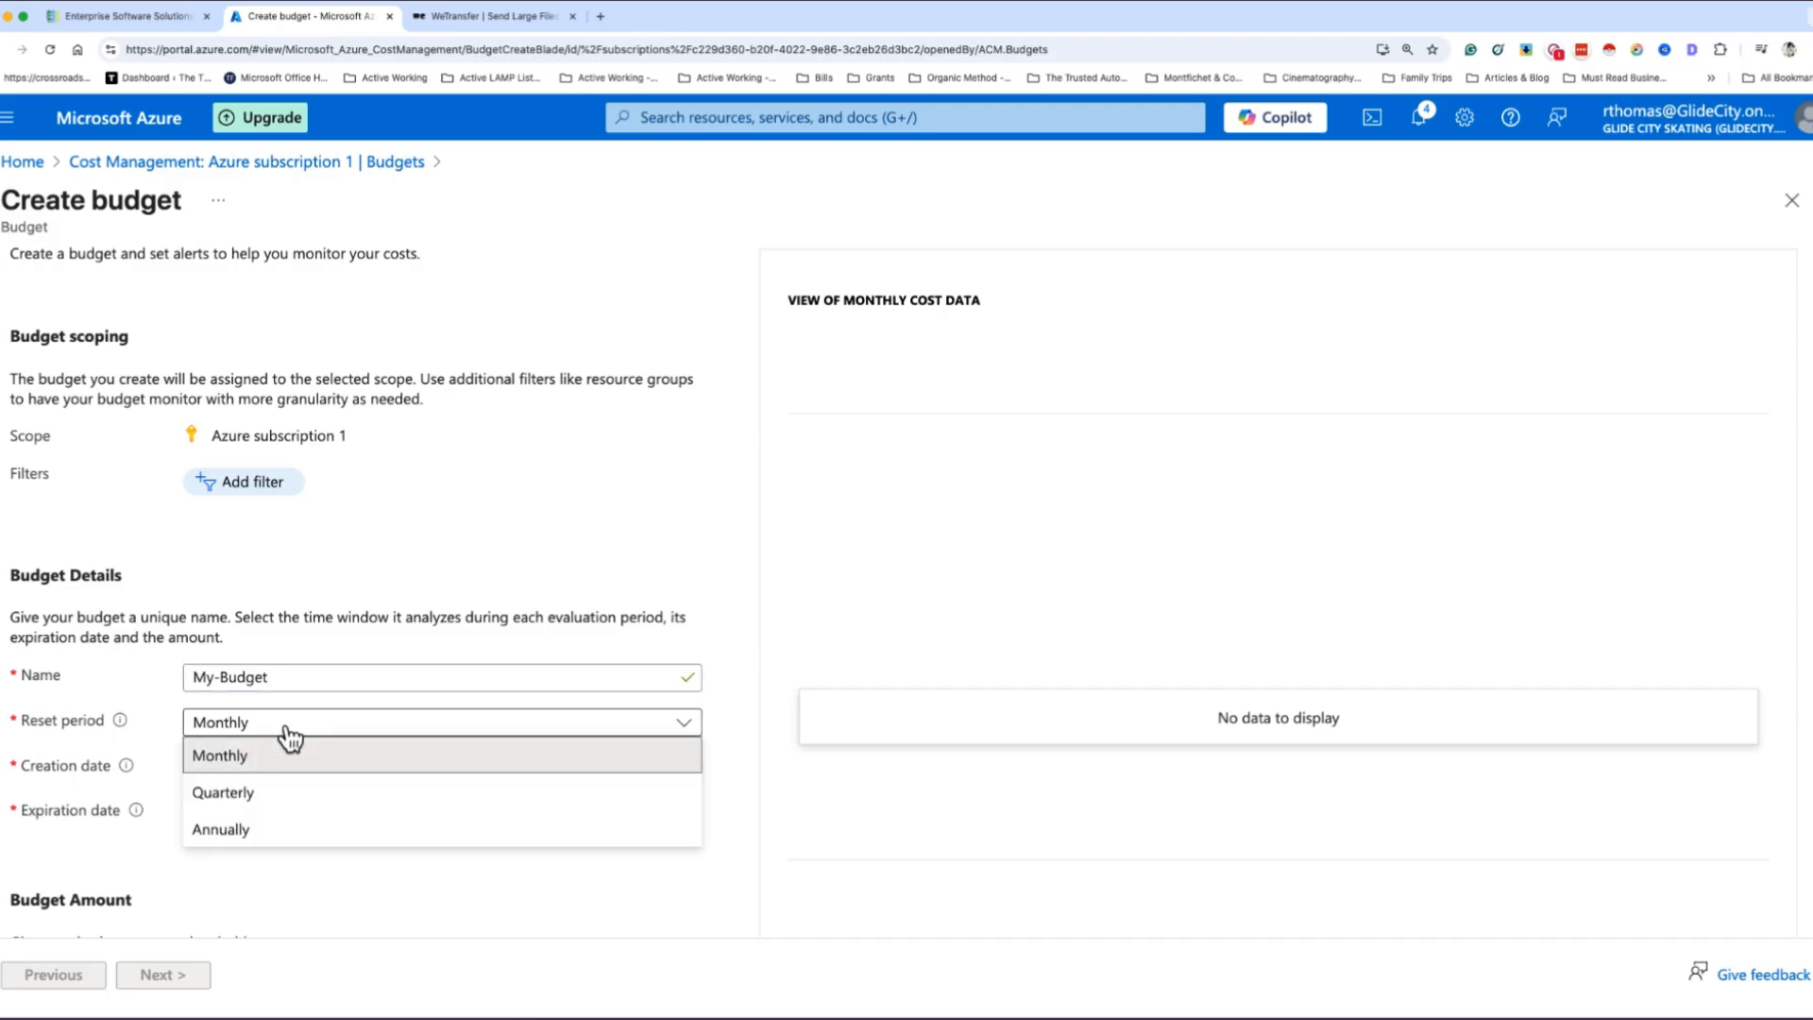
{"action": "left_click", "coordinate": [275, 798]}
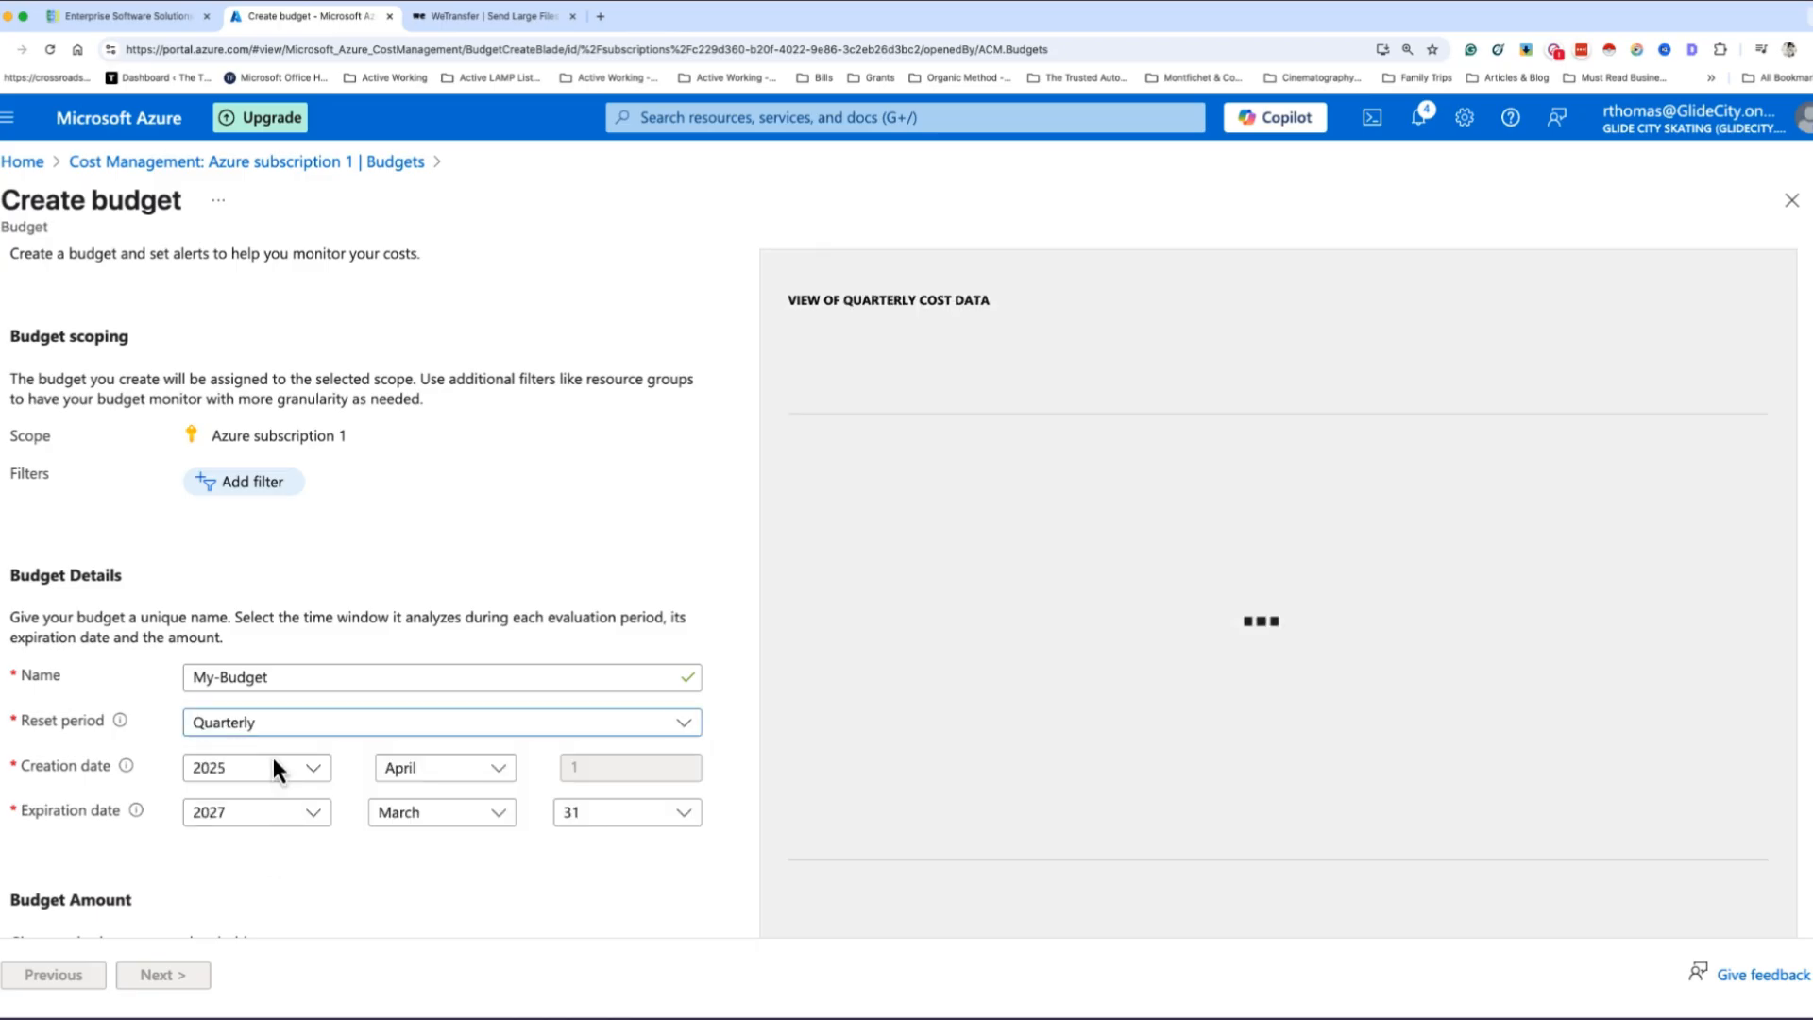
{"action": "left_click", "coordinate": [269, 737]}
{"action": "left_click", "coordinate": [234, 832]}
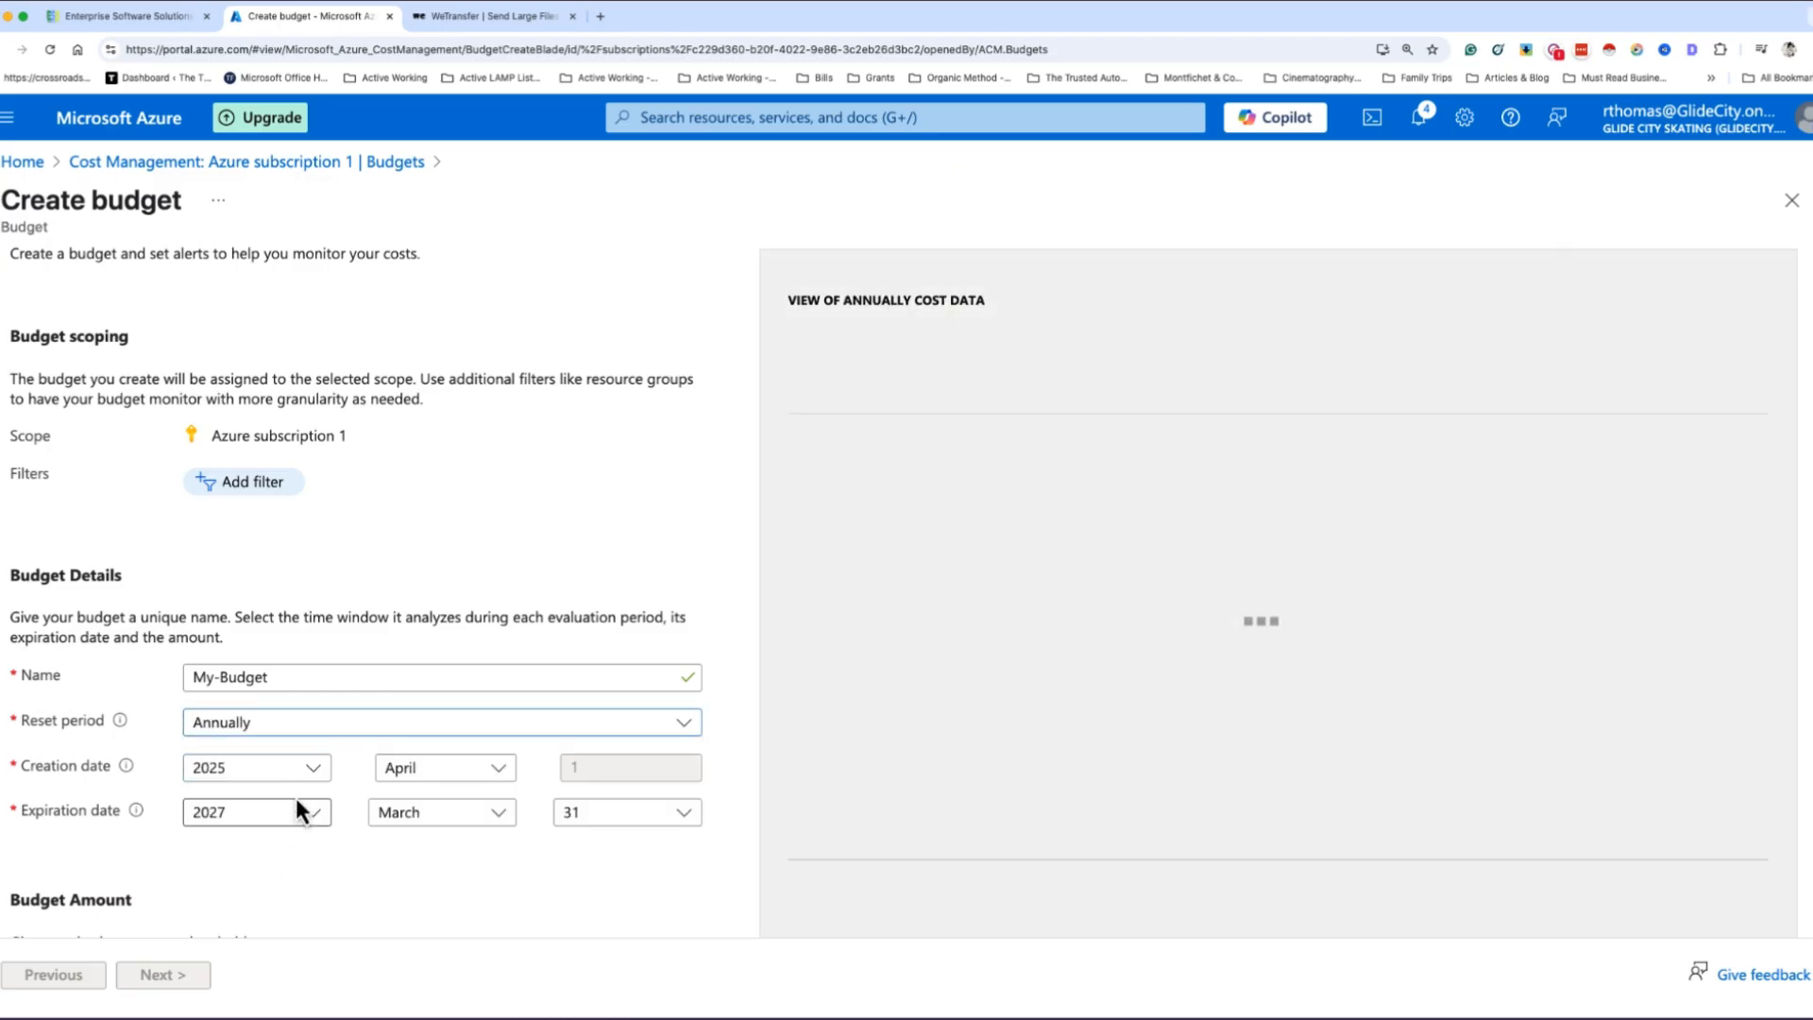
- Set the budget's reset period to Monthly and its amount threshold to 10
{"action": "left_click", "coordinate": [281, 733]}
{"action": "left_click", "coordinate": [267, 752]}
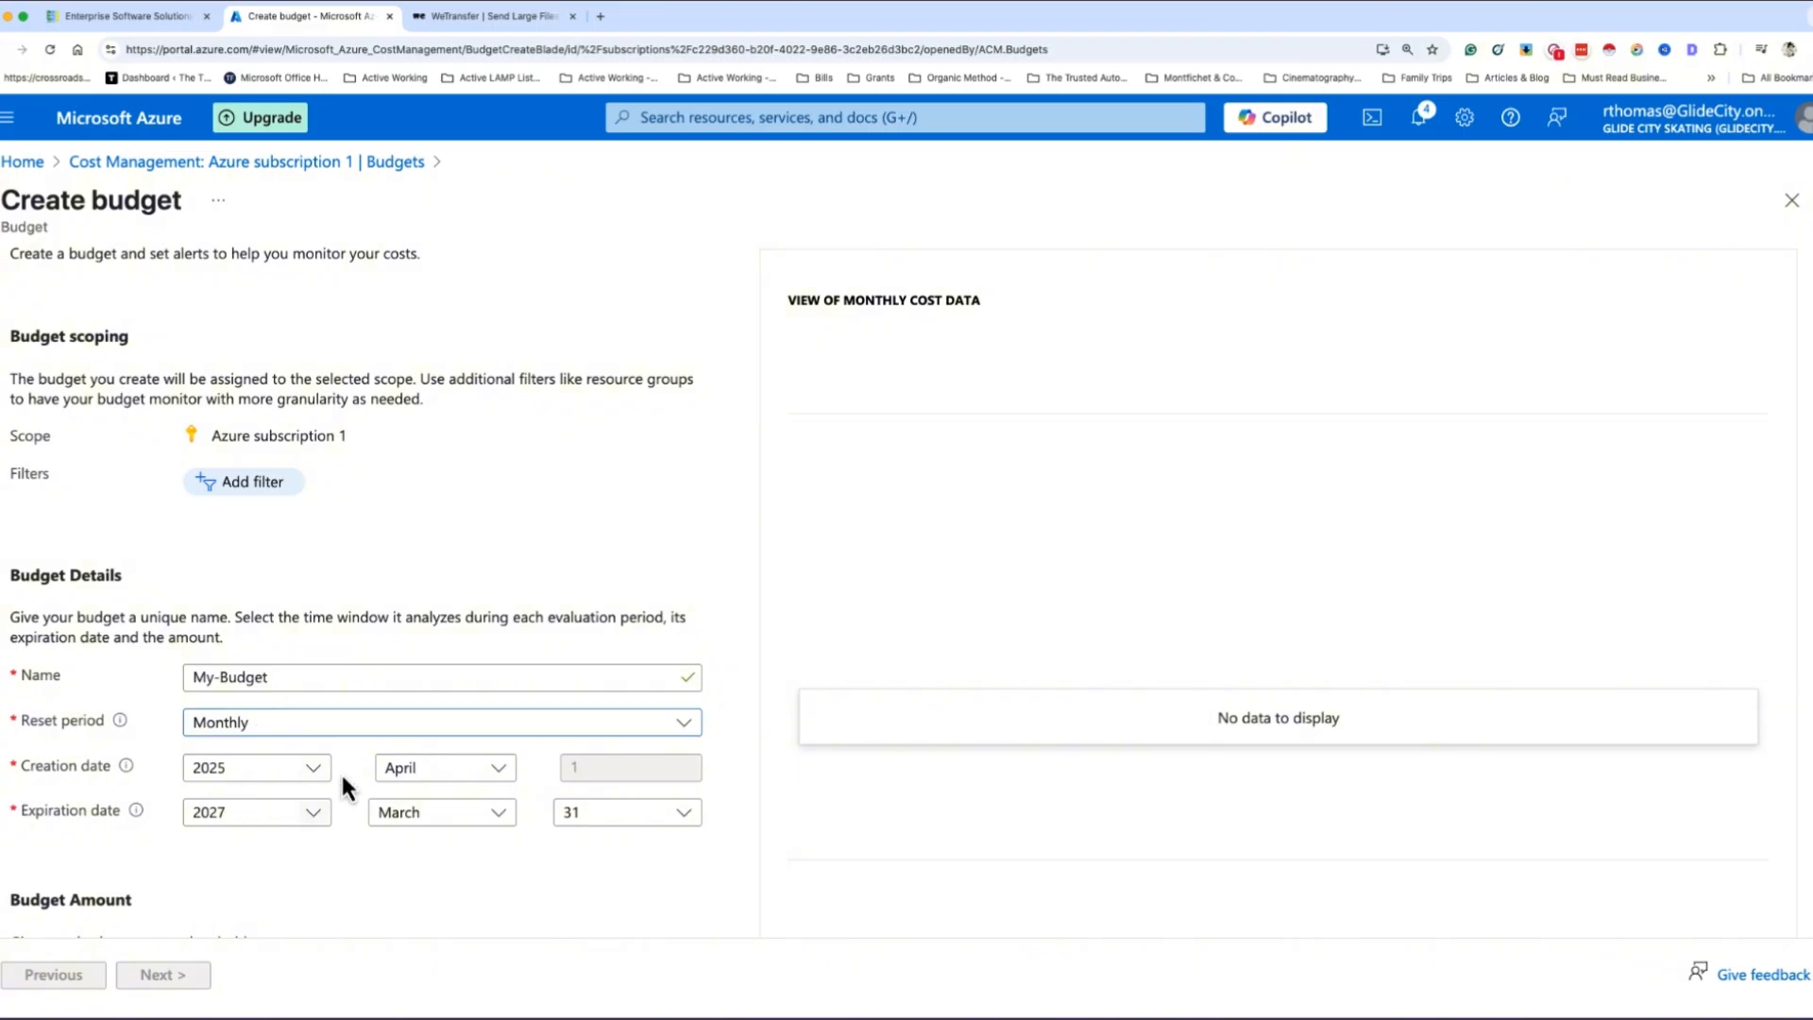
{"action": "scroll", "coordinate": [371, 878], "scroll_direction": "down", "scroll_amount": 3}
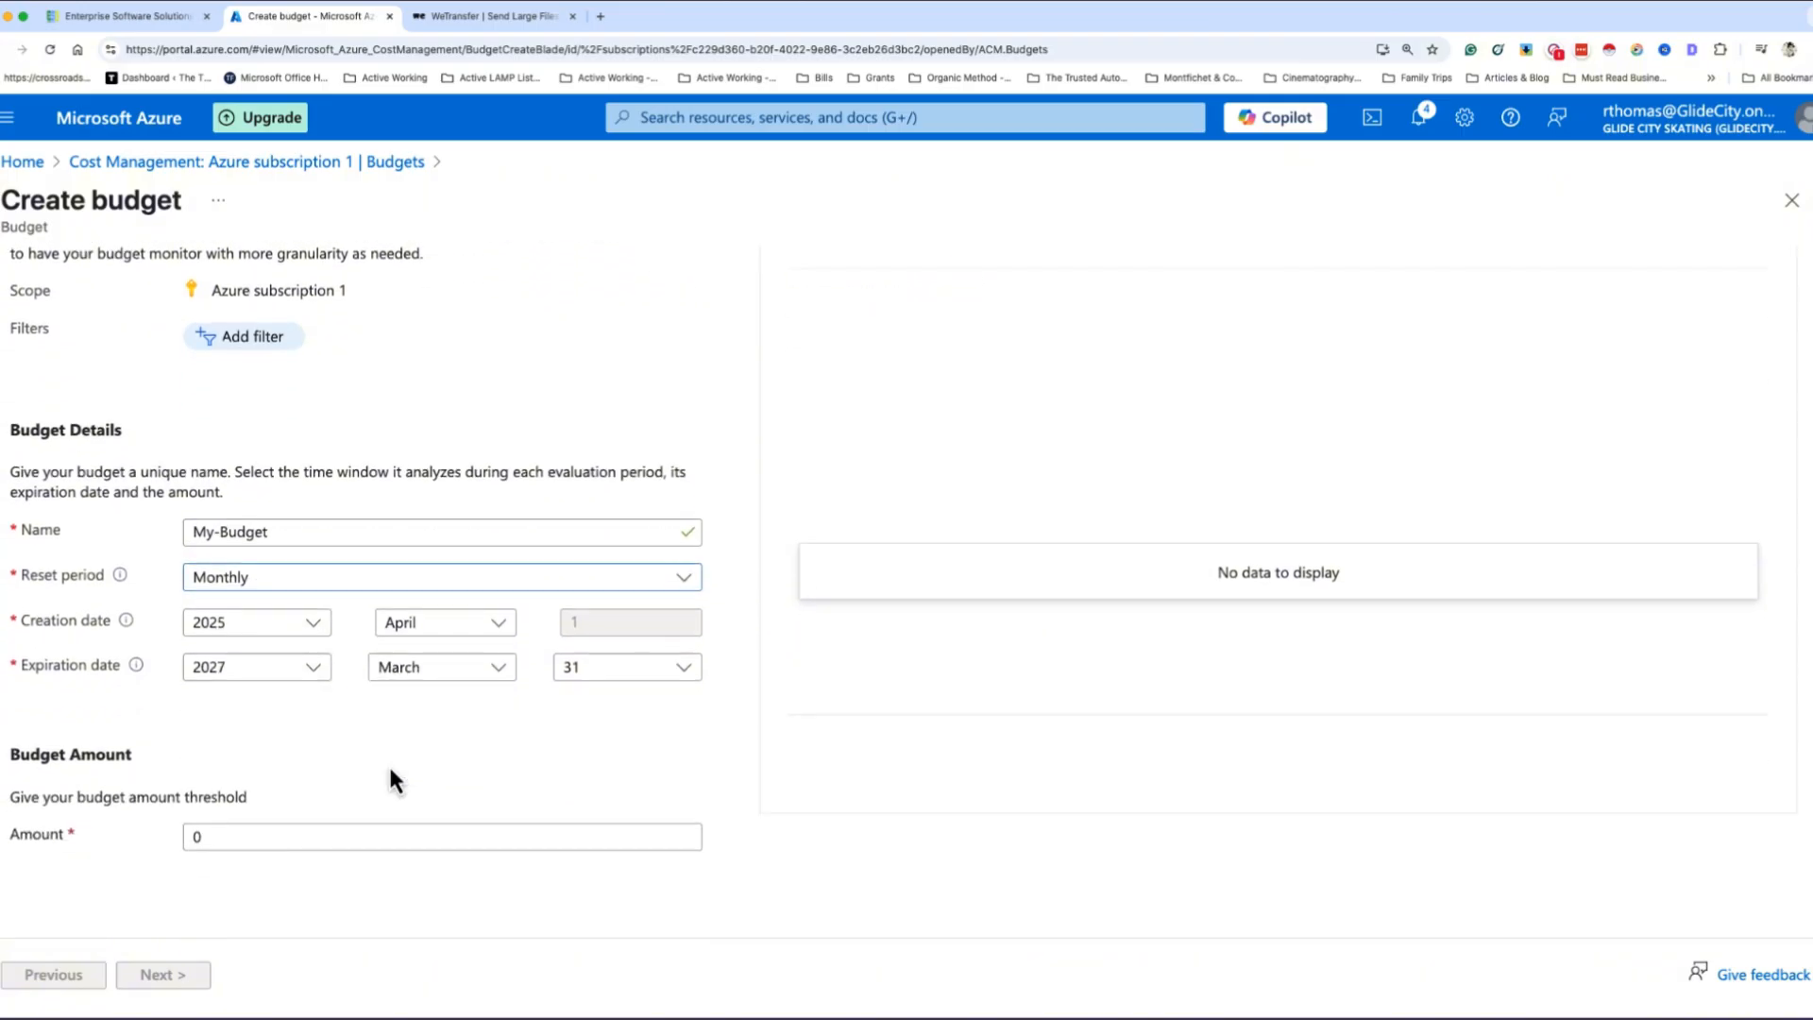
{"action": "scroll", "coordinate": [340, 763], "scroll_direction": "up", "scroll_amount": 1}
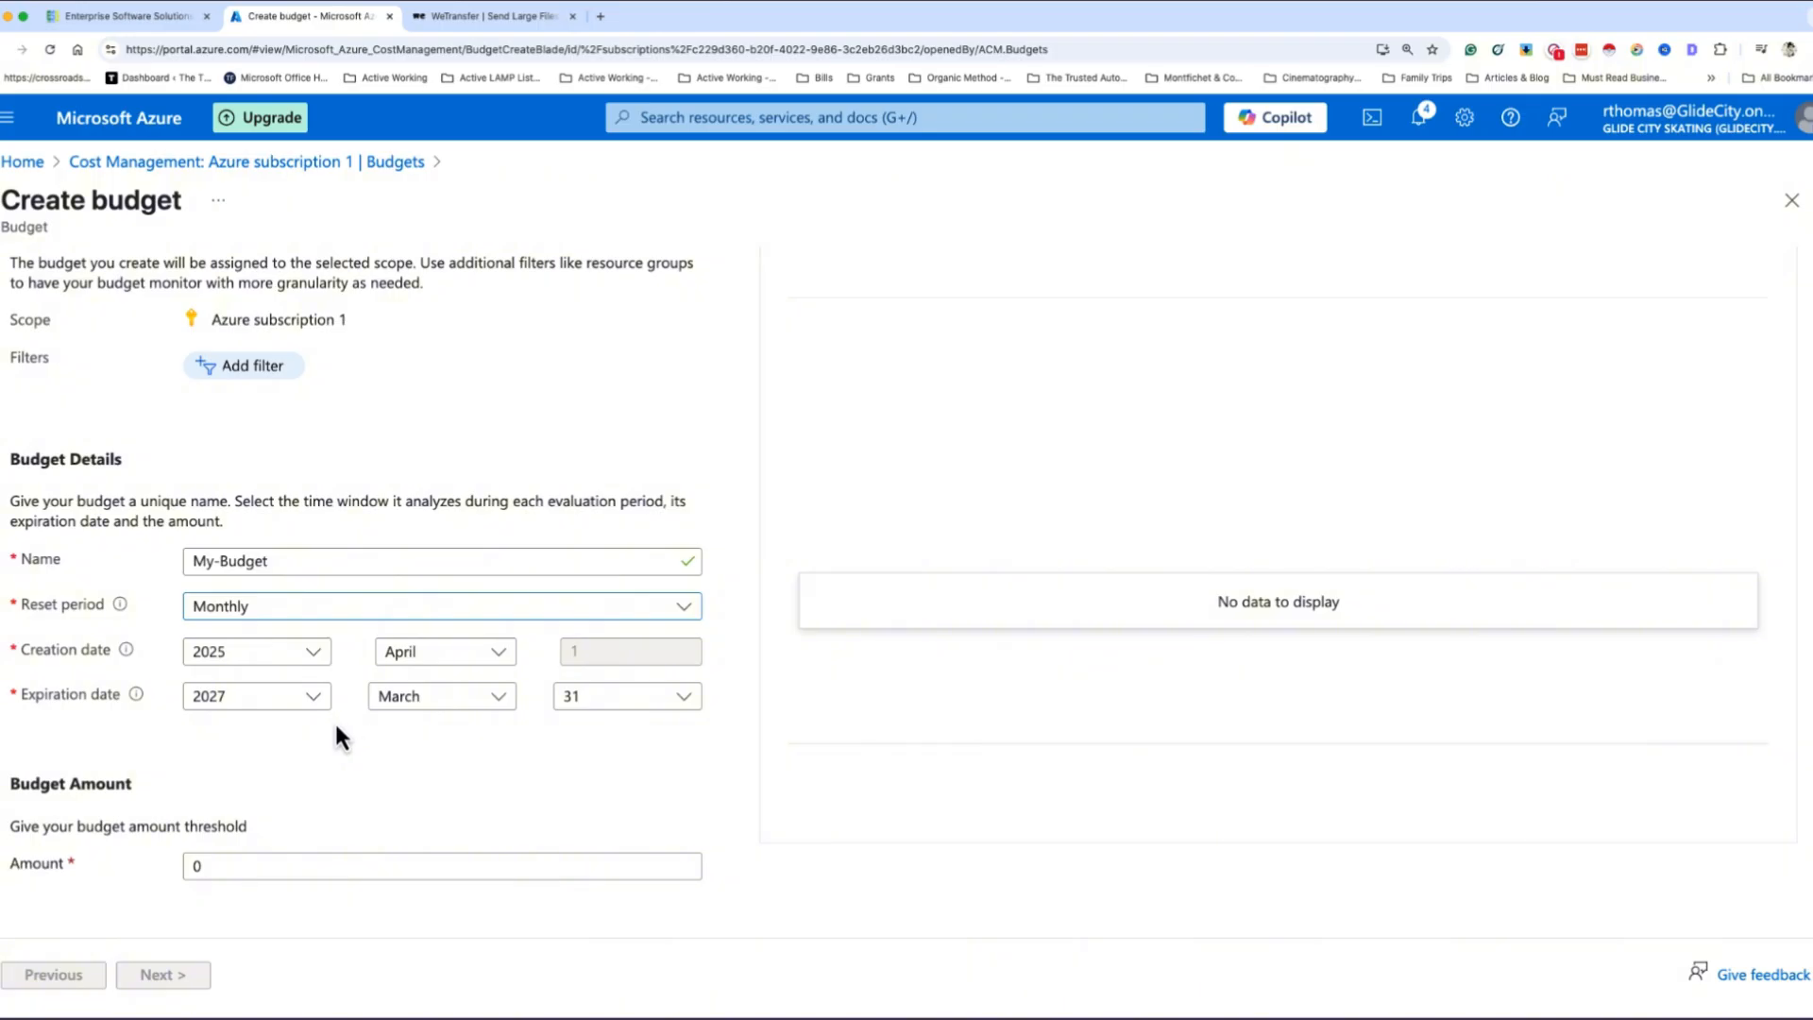
{"action": "double_click", "coordinate": [187, 865]}
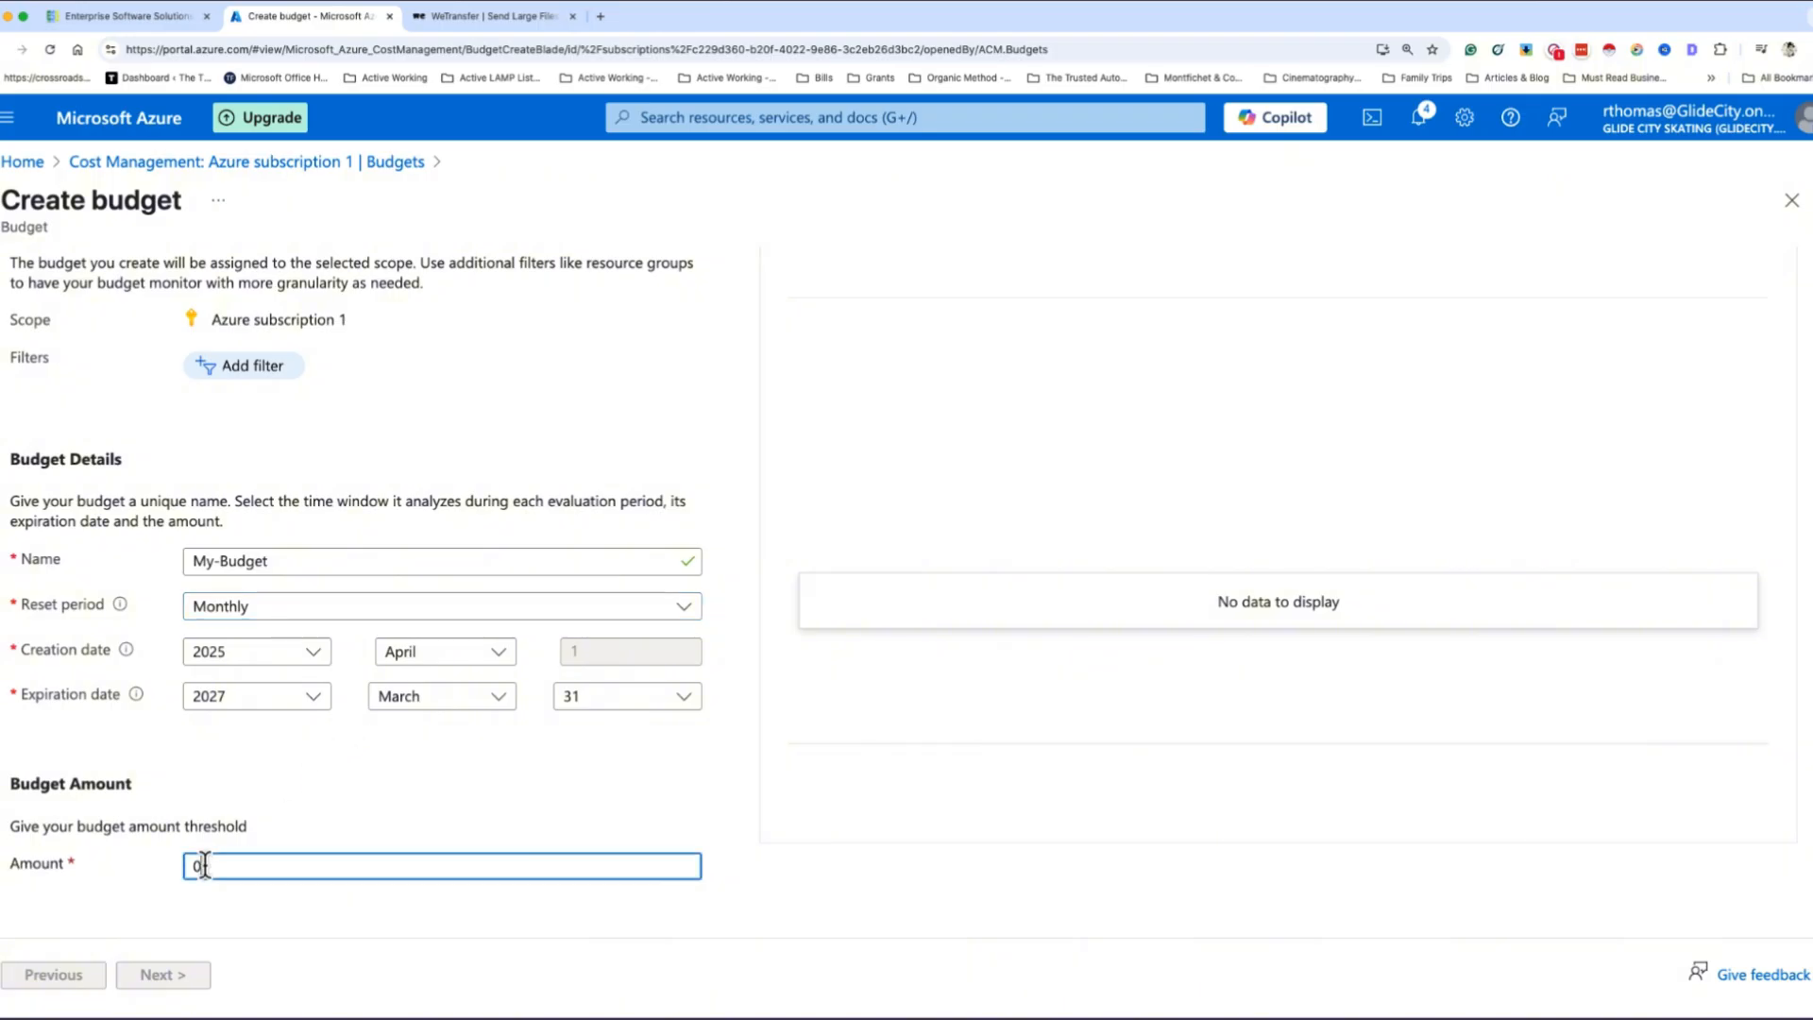
{"action": "type", "text": "10"}
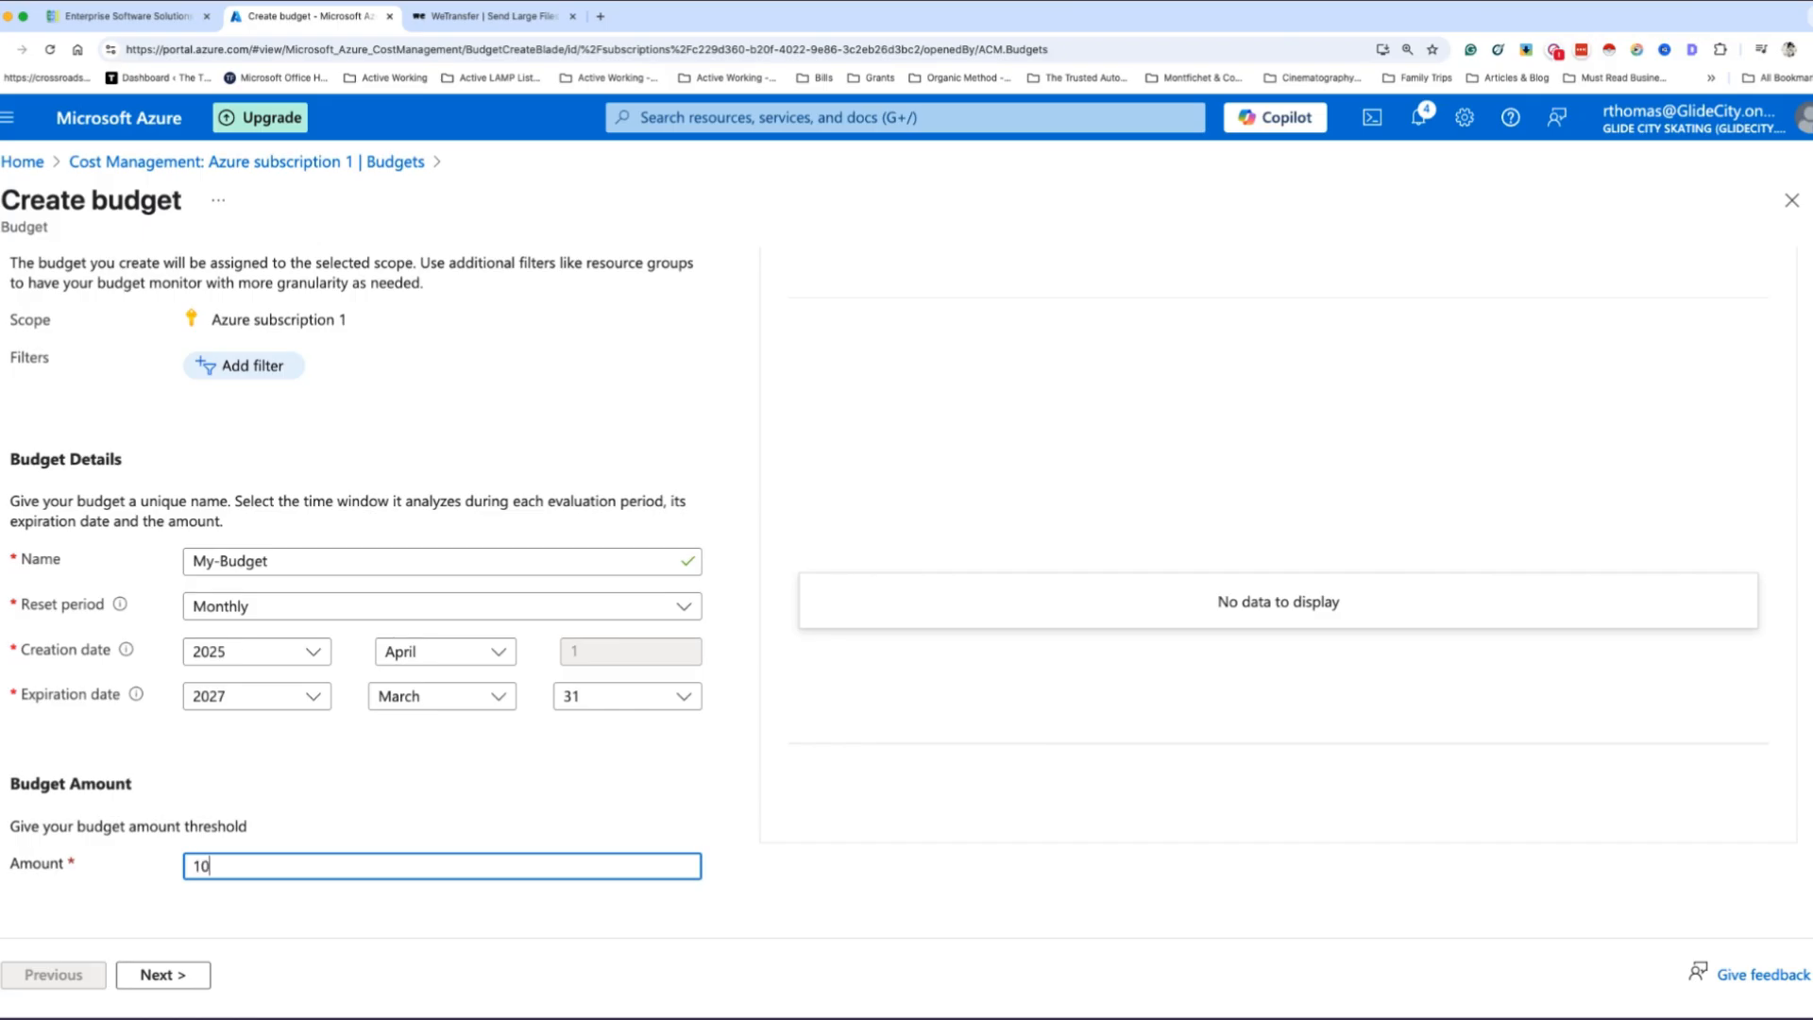
{"action": "scroll", "coordinate": [303, 822], "scroll_direction": "down", "scroll_amount": 1}
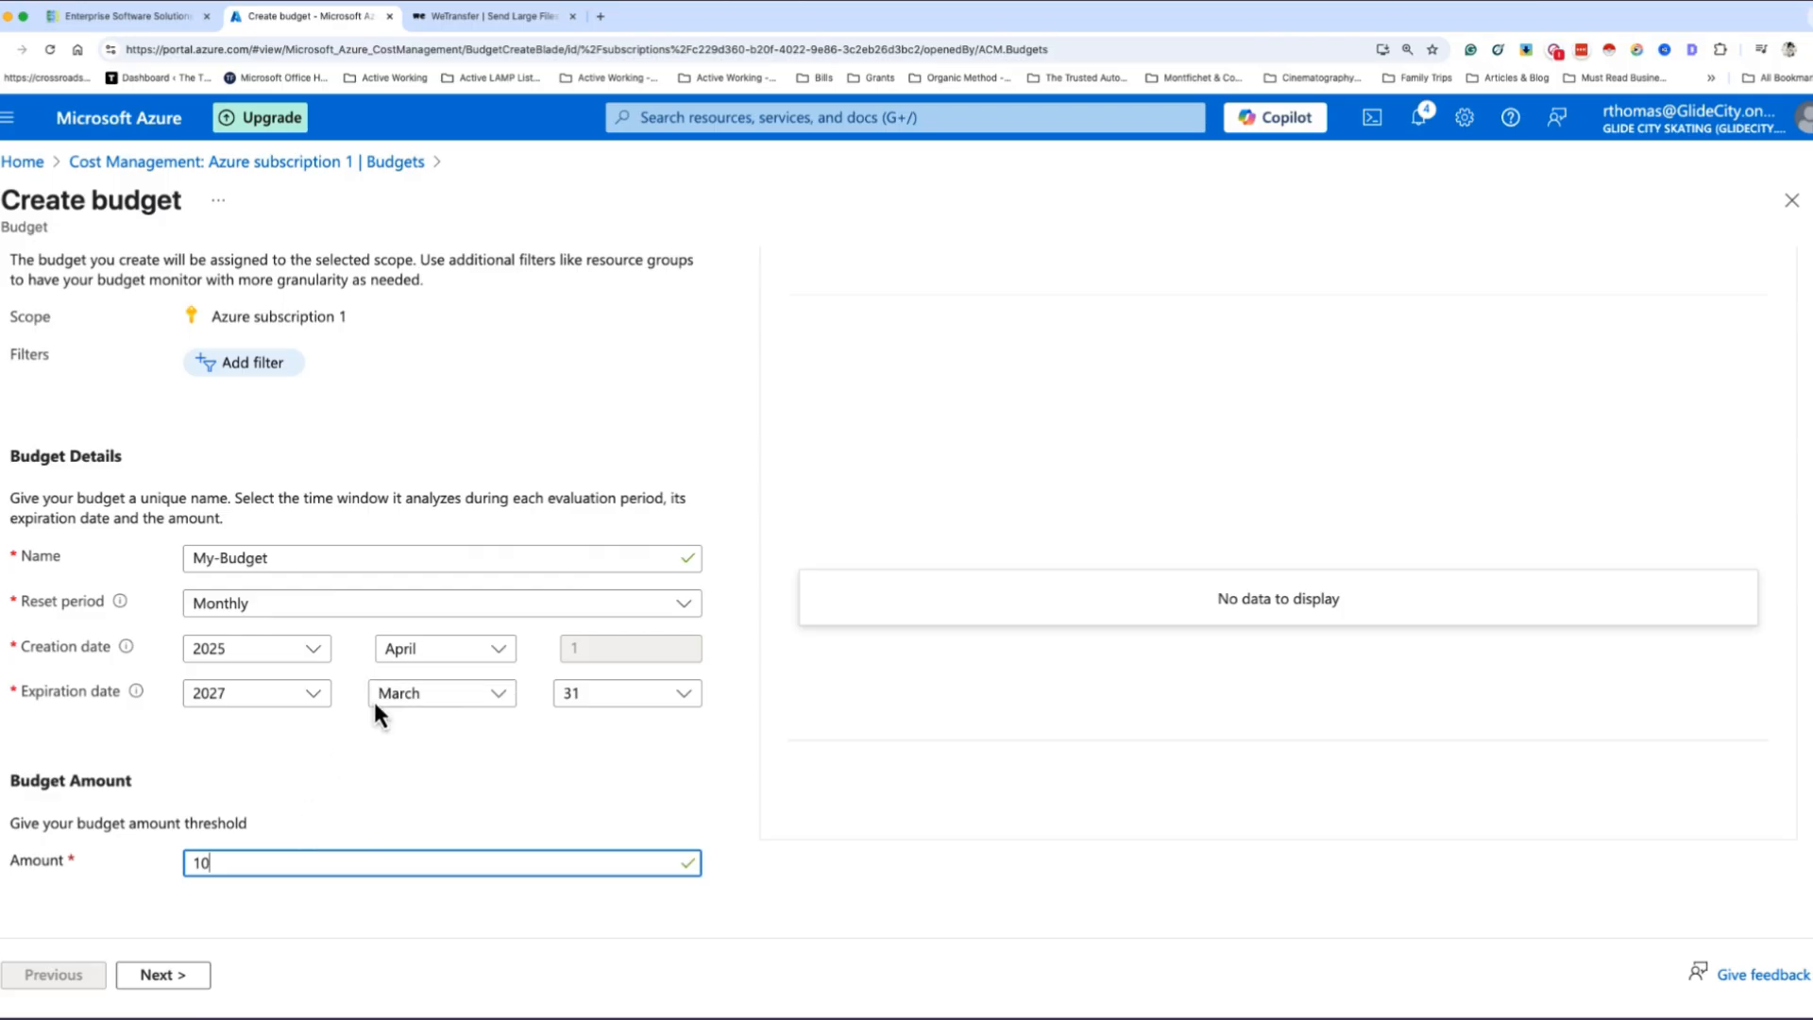
- Continue to the budget's alert settings and add an Actual alert condition at 50% of the budget with no action group
{"action": "left_click", "coordinate": [161, 978]}
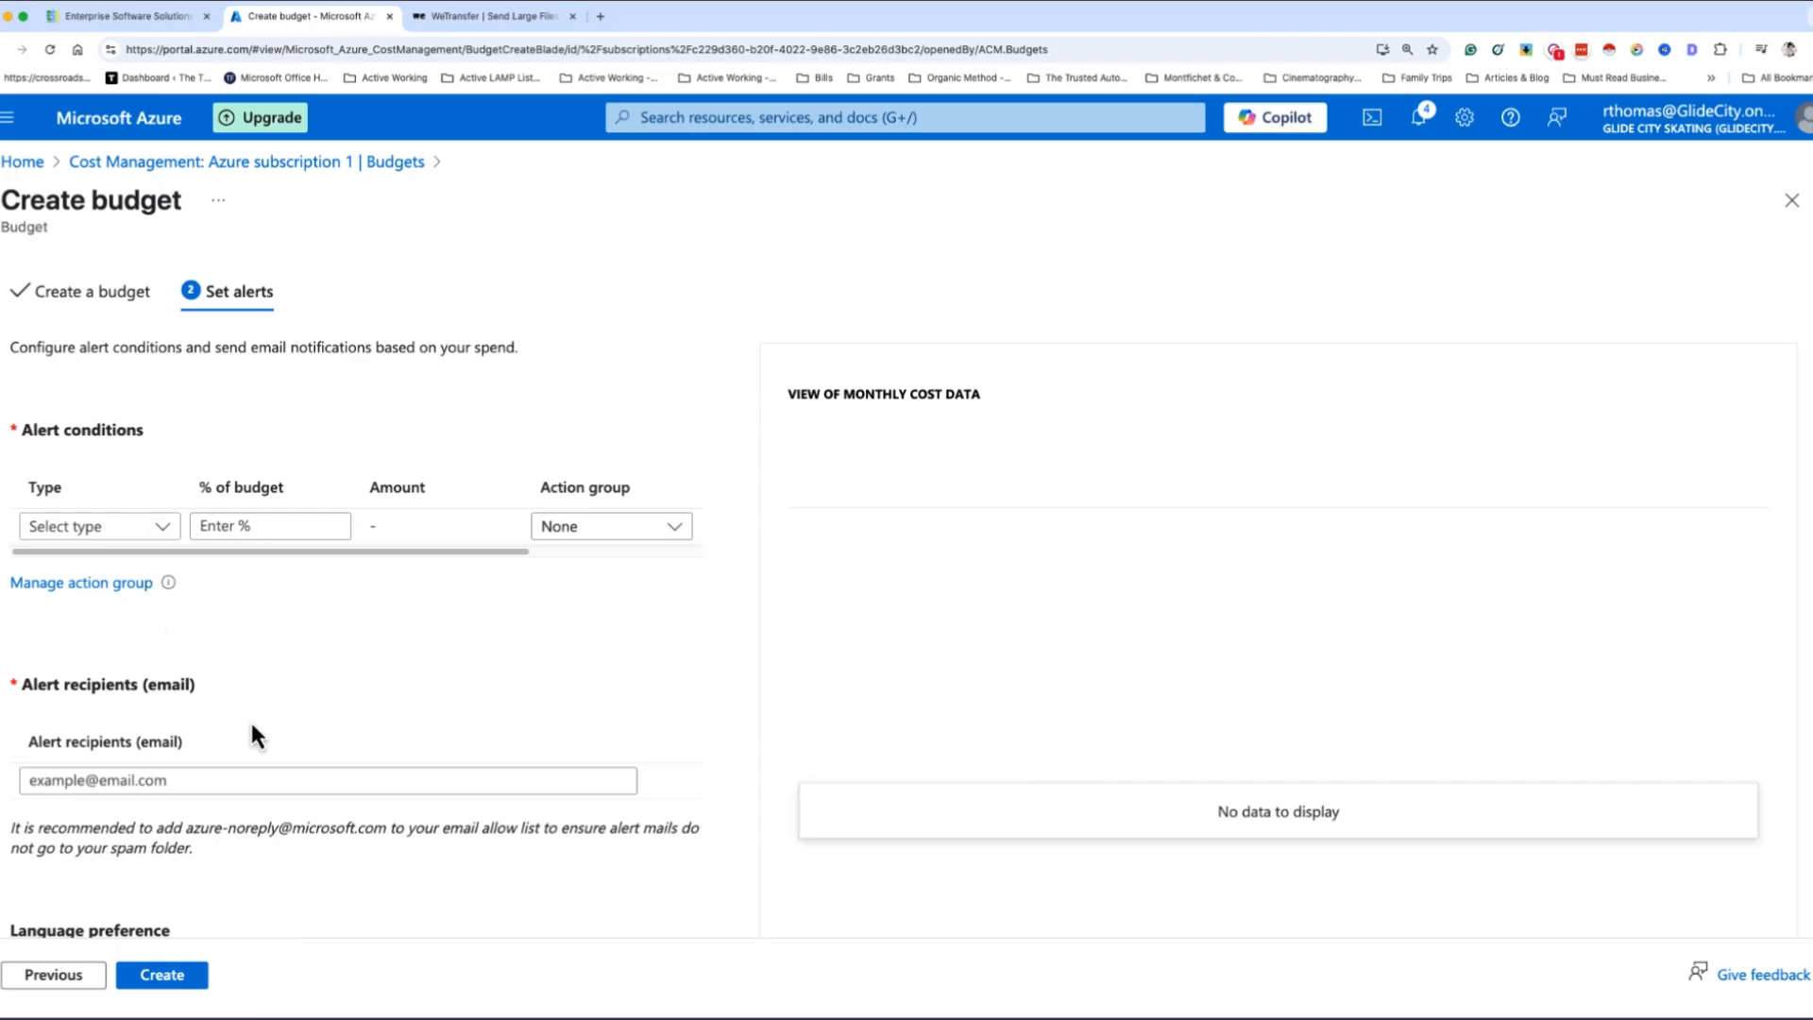
{"action": "left_click", "coordinate": [196, 782]}
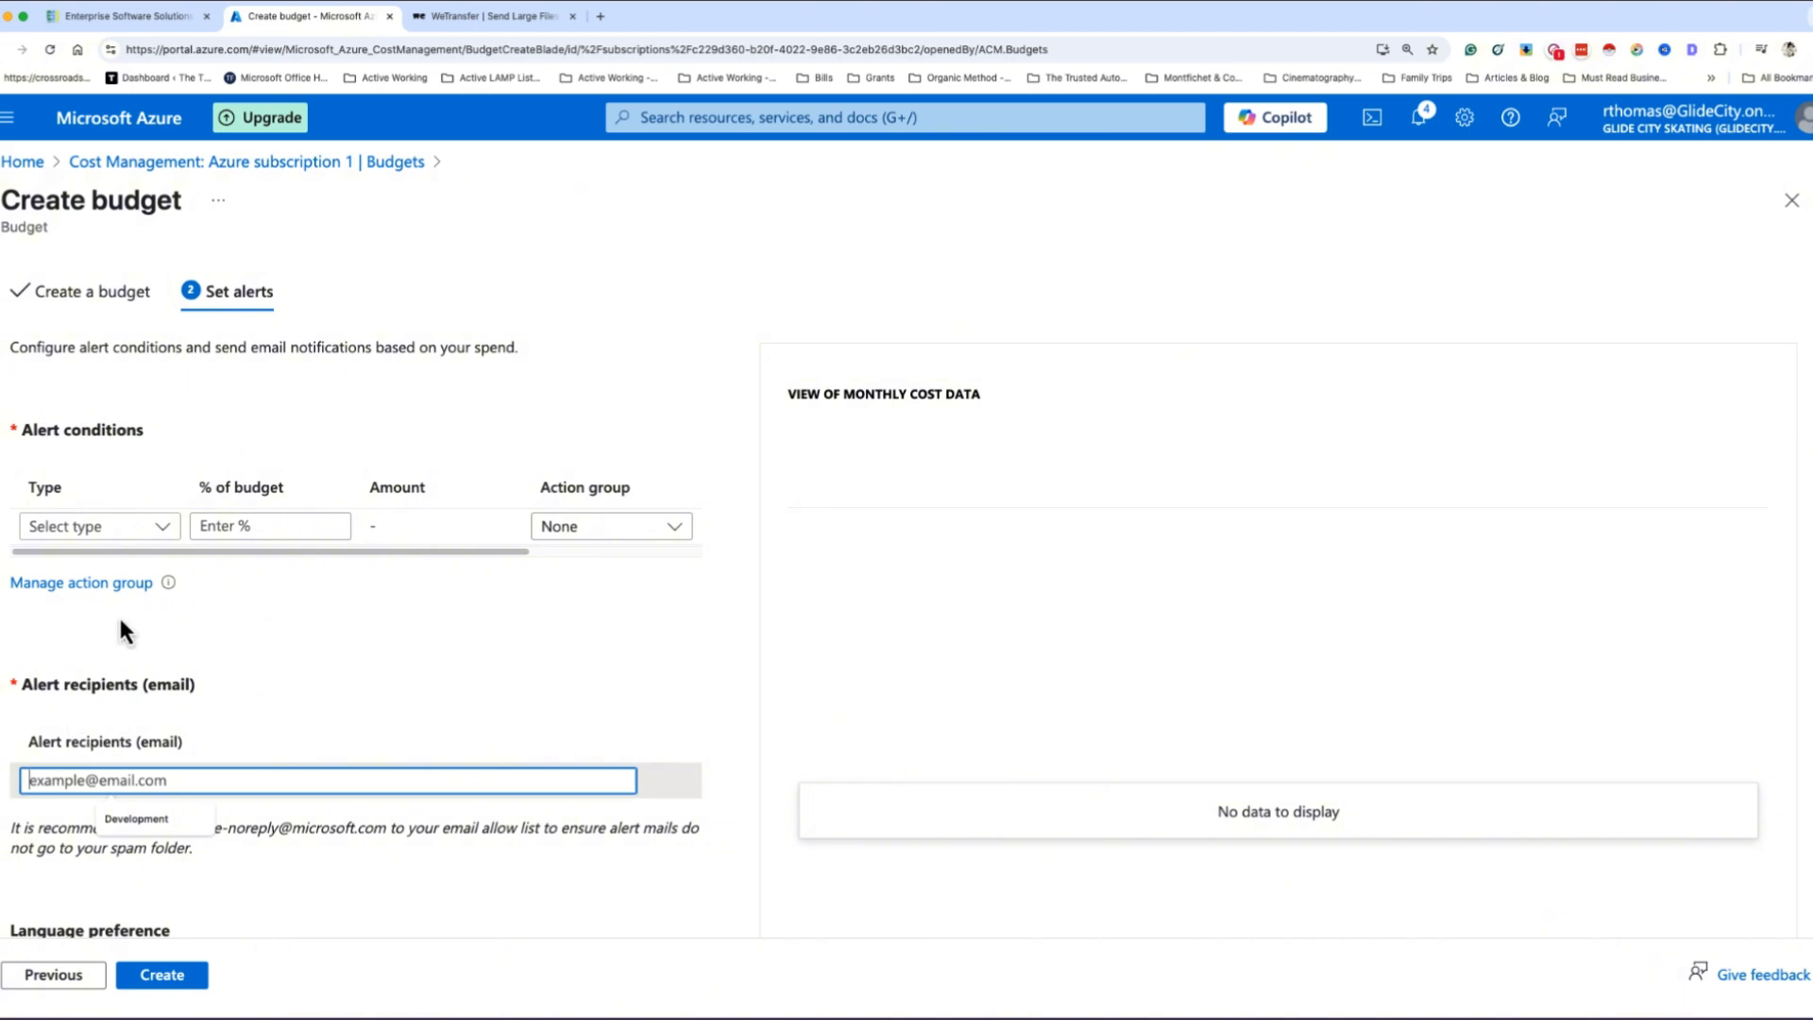
{"action": "left_click", "coordinate": [153, 530]}
{"action": "left_click", "coordinate": [99, 570]}
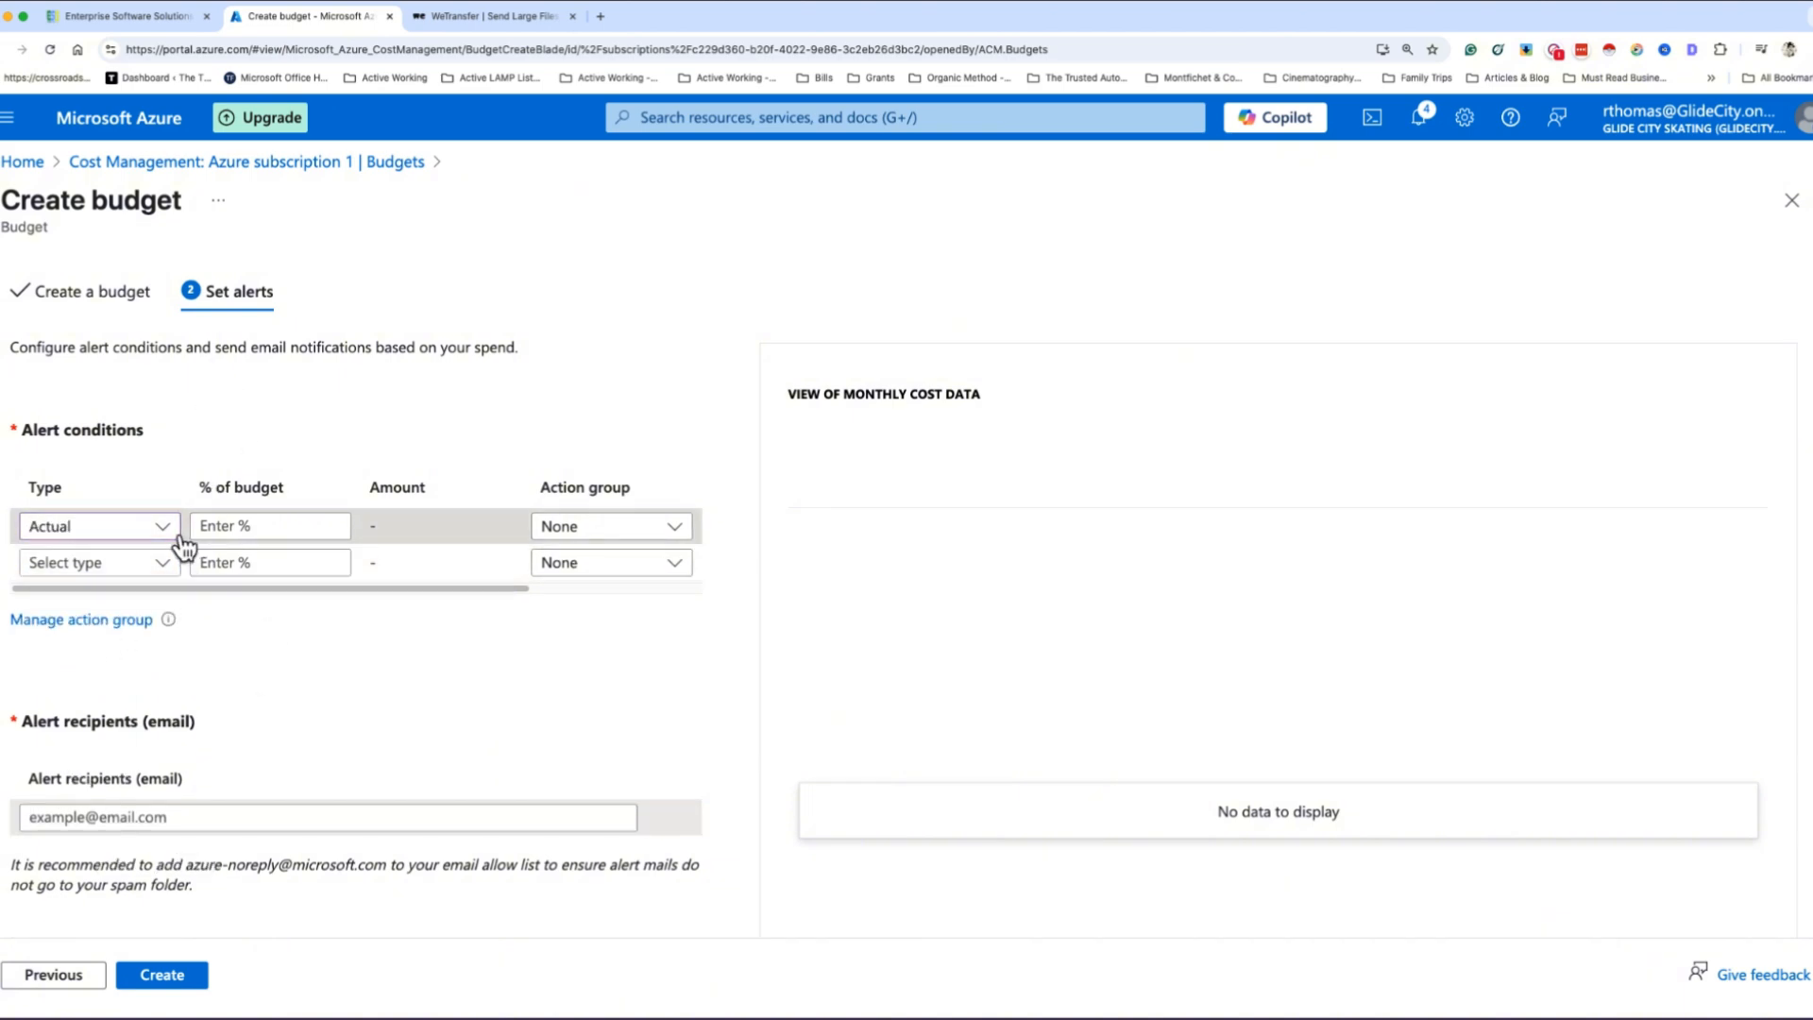
{"action": "left_click", "coordinate": [299, 526]}
{"action": "type", "text": "50"}
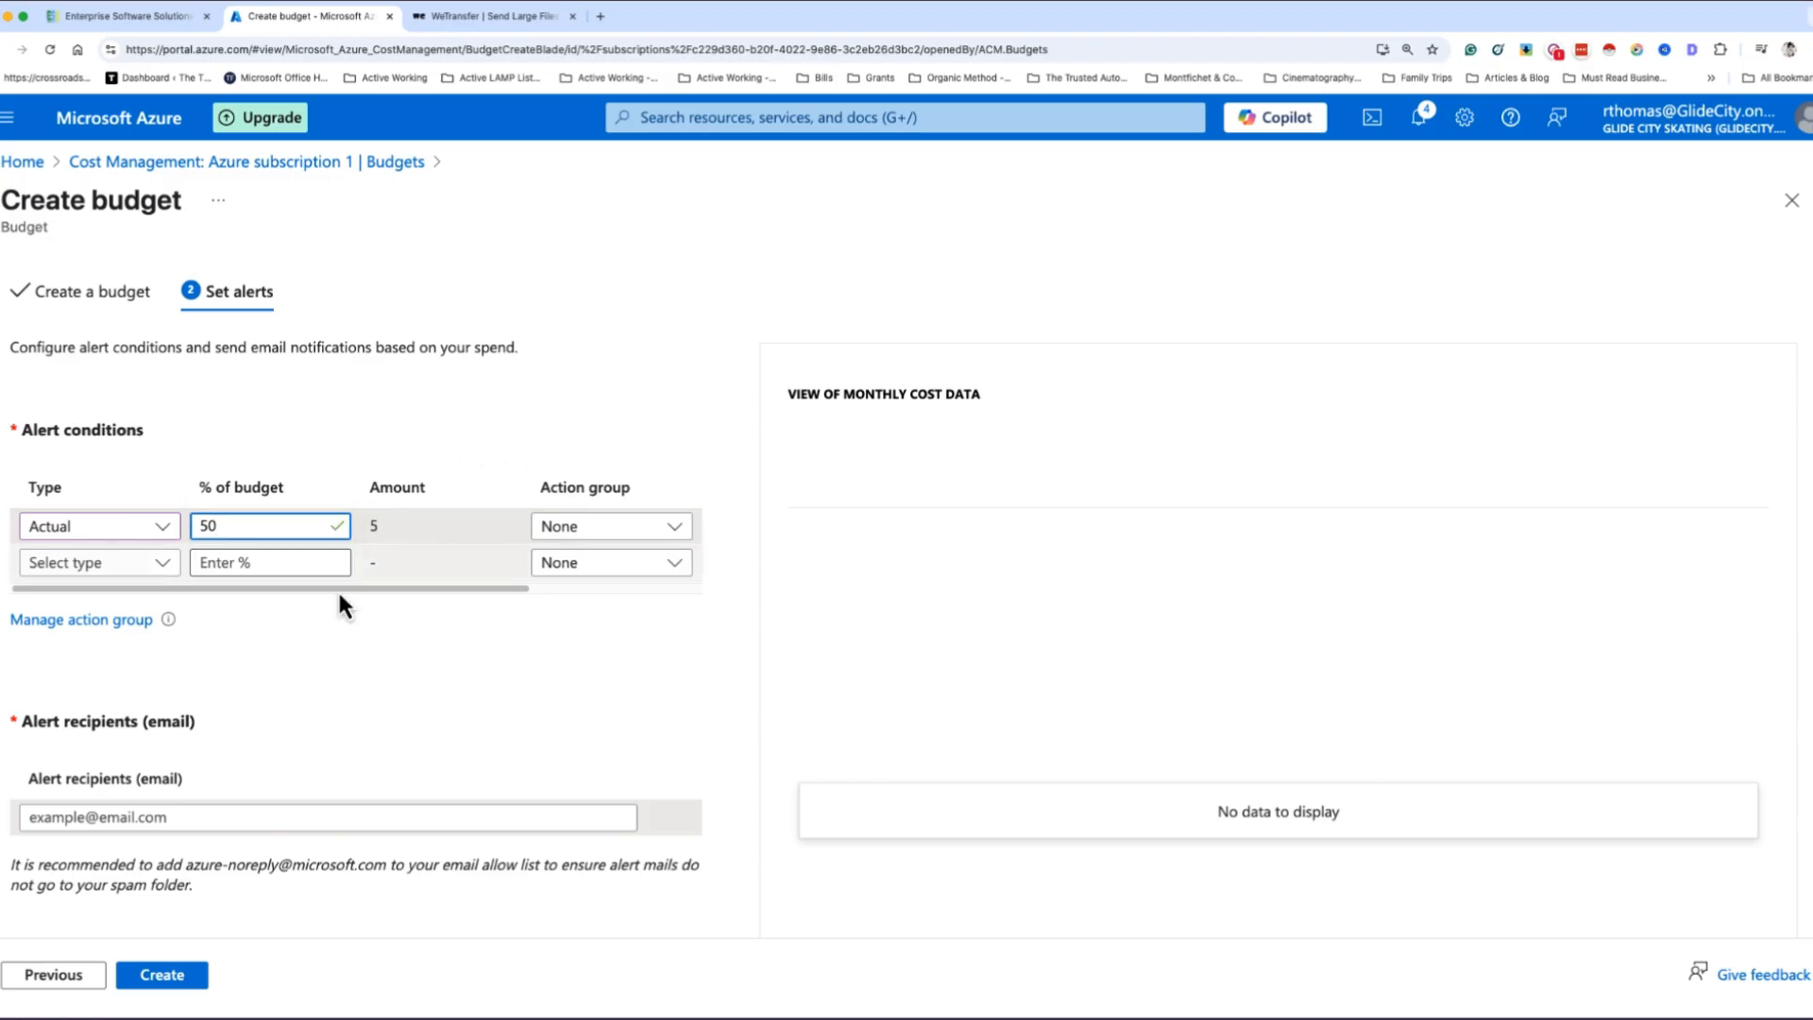
{"action": "left_click", "coordinate": [419, 667]}
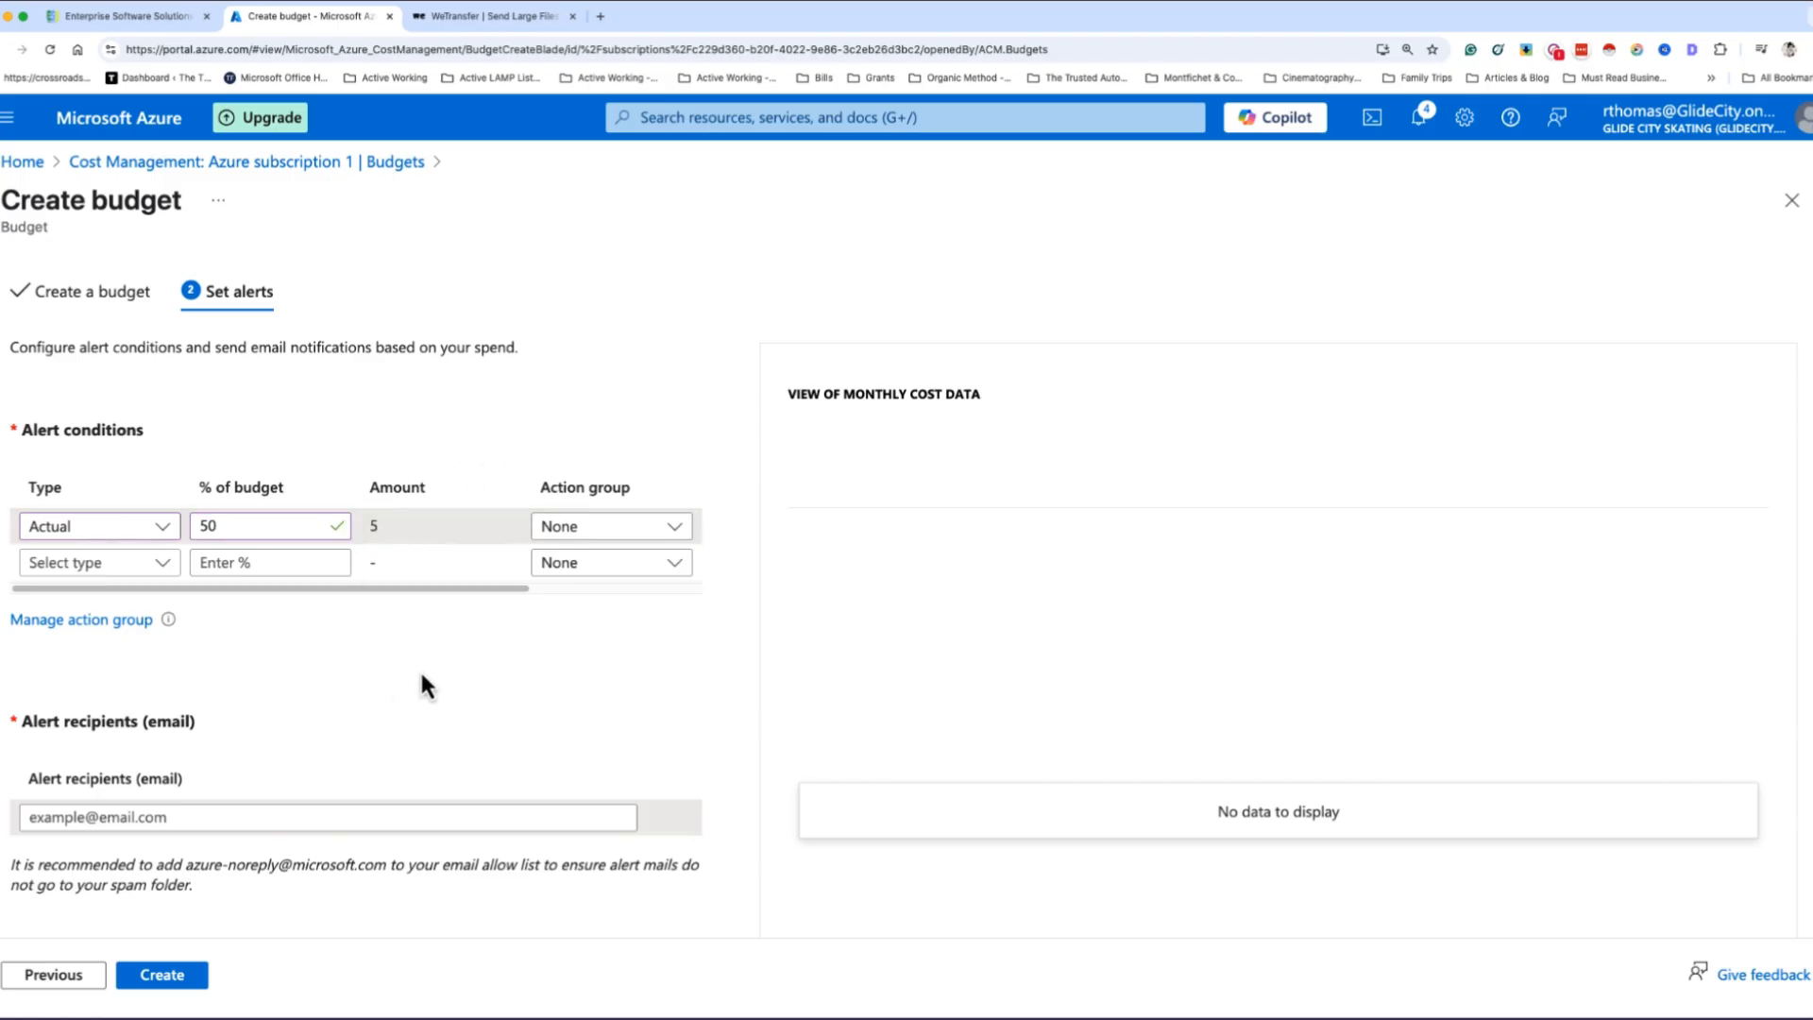
{"action": "left_click", "coordinate": [673, 529]}
{"action": "left_click", "coordinate": [529, 446]}
{"action": "left_click", "coordinate": [163, 564]}
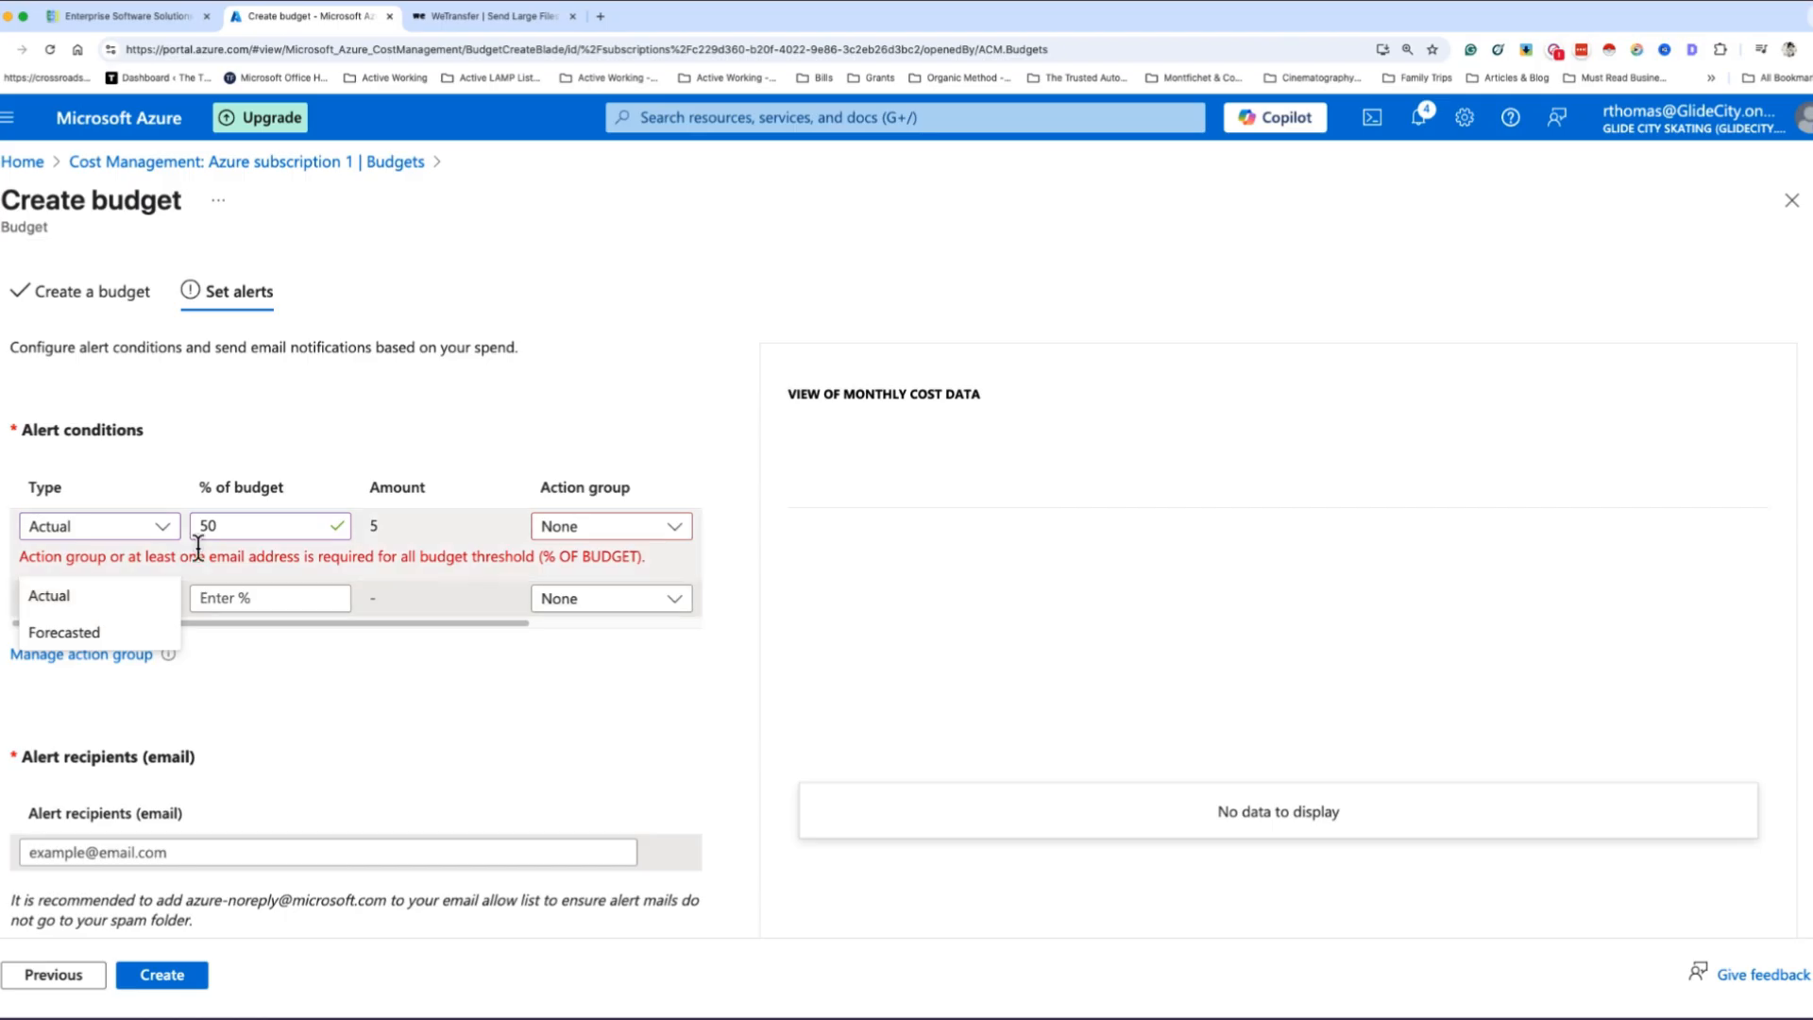
{"action": "left_click", "coordinate": [380, 562]}
- Enter the alert recipient's email address for the budget notifications
{"action": "left_click", "coordinate": [128, 852]}
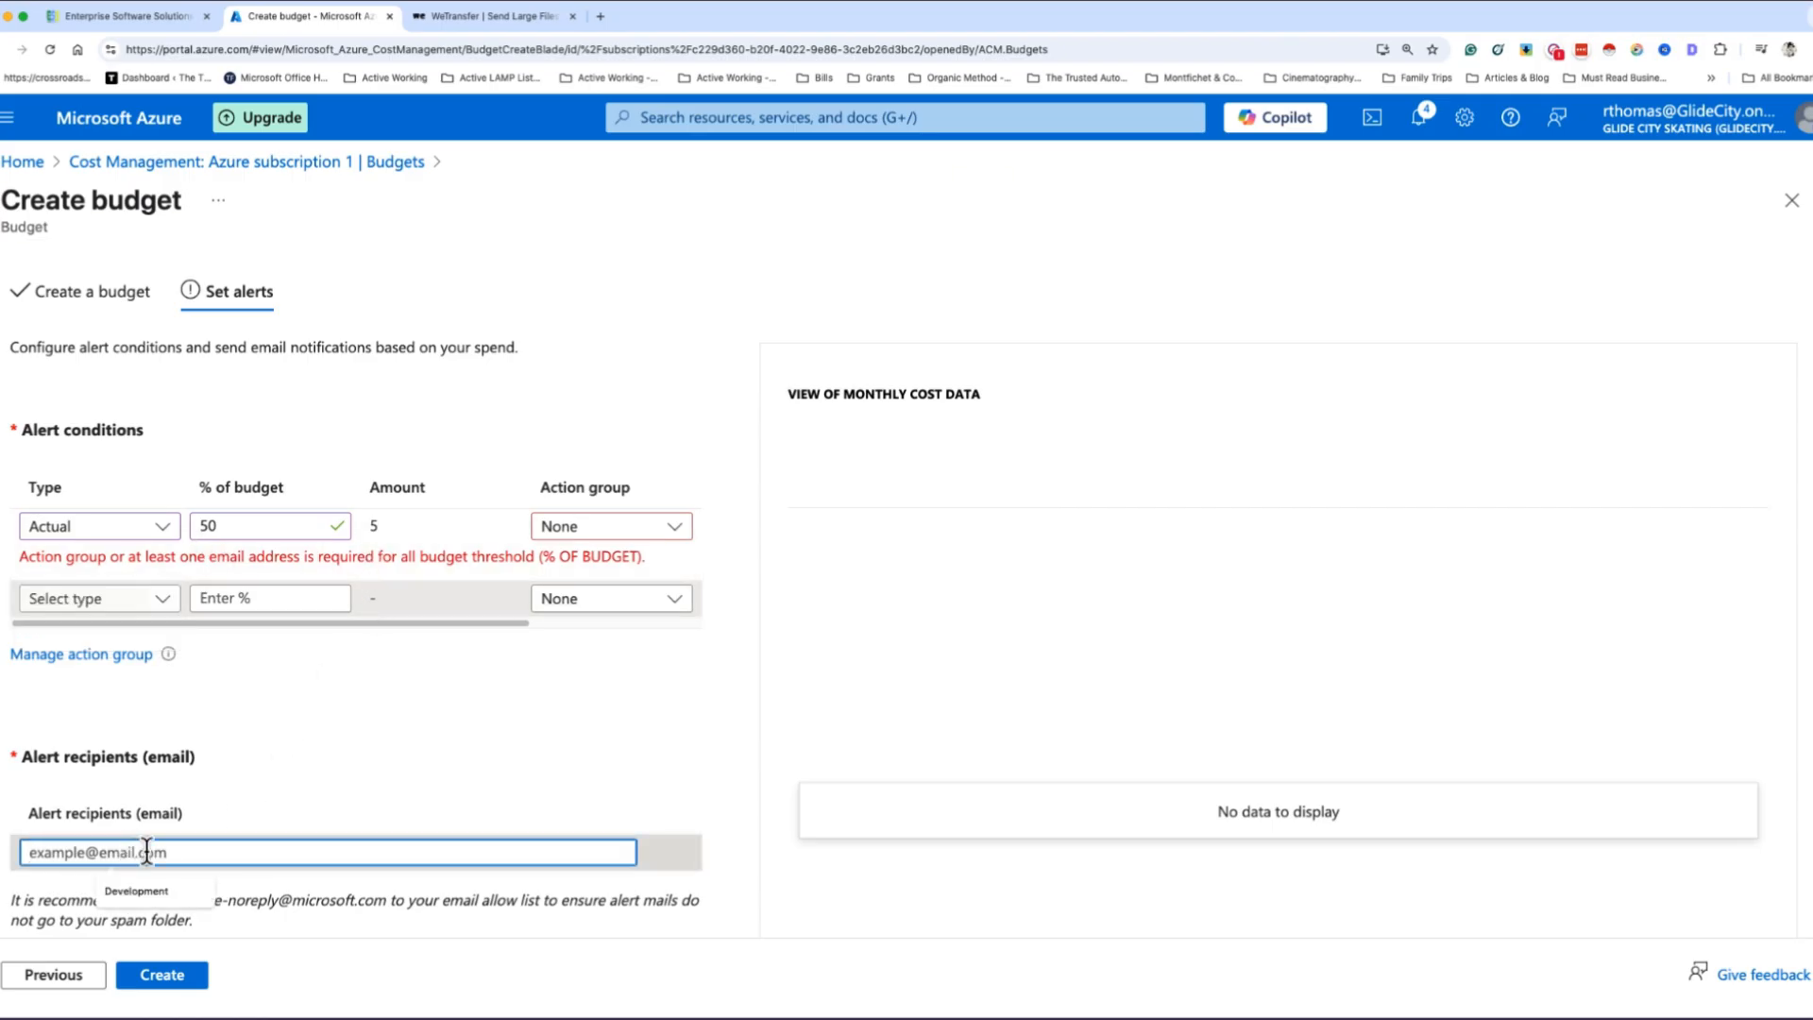
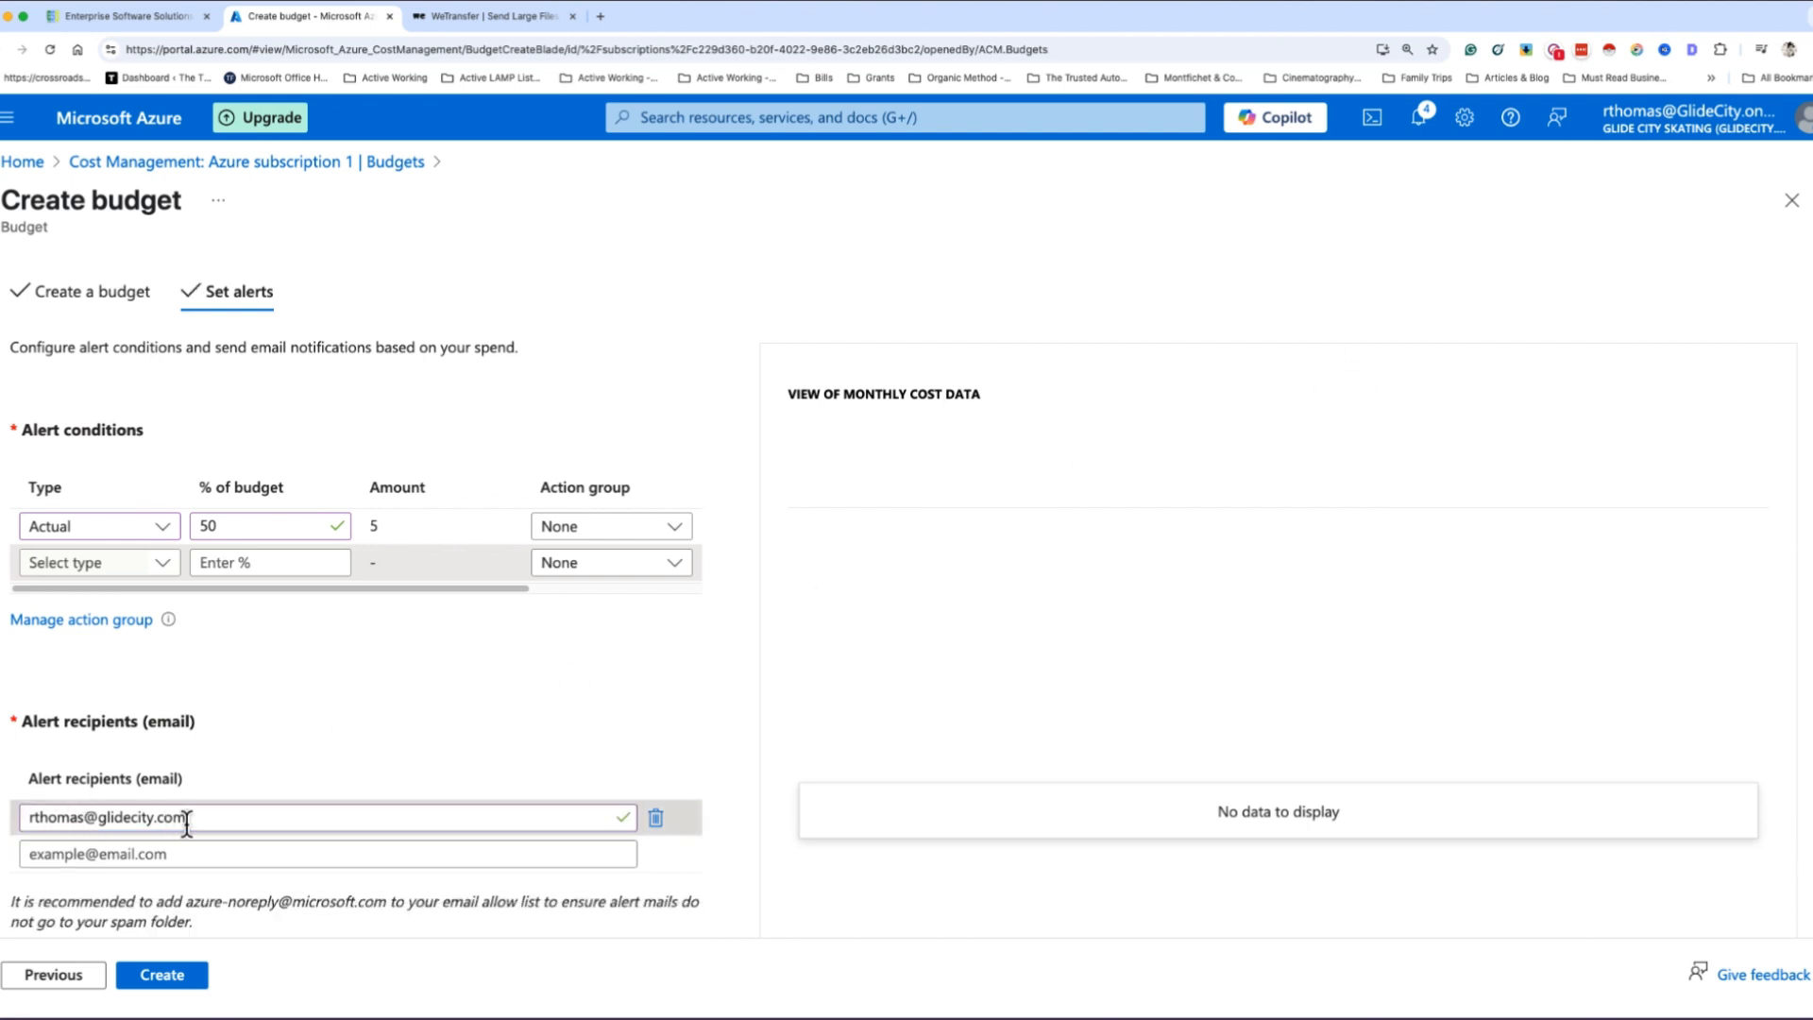
- Replace the domain part of the alert recipient's email address with the recipient's other company domain
{"action": "left_click_drag", "start_coordinate": [185, 818], "coordinate": [98, 819]}
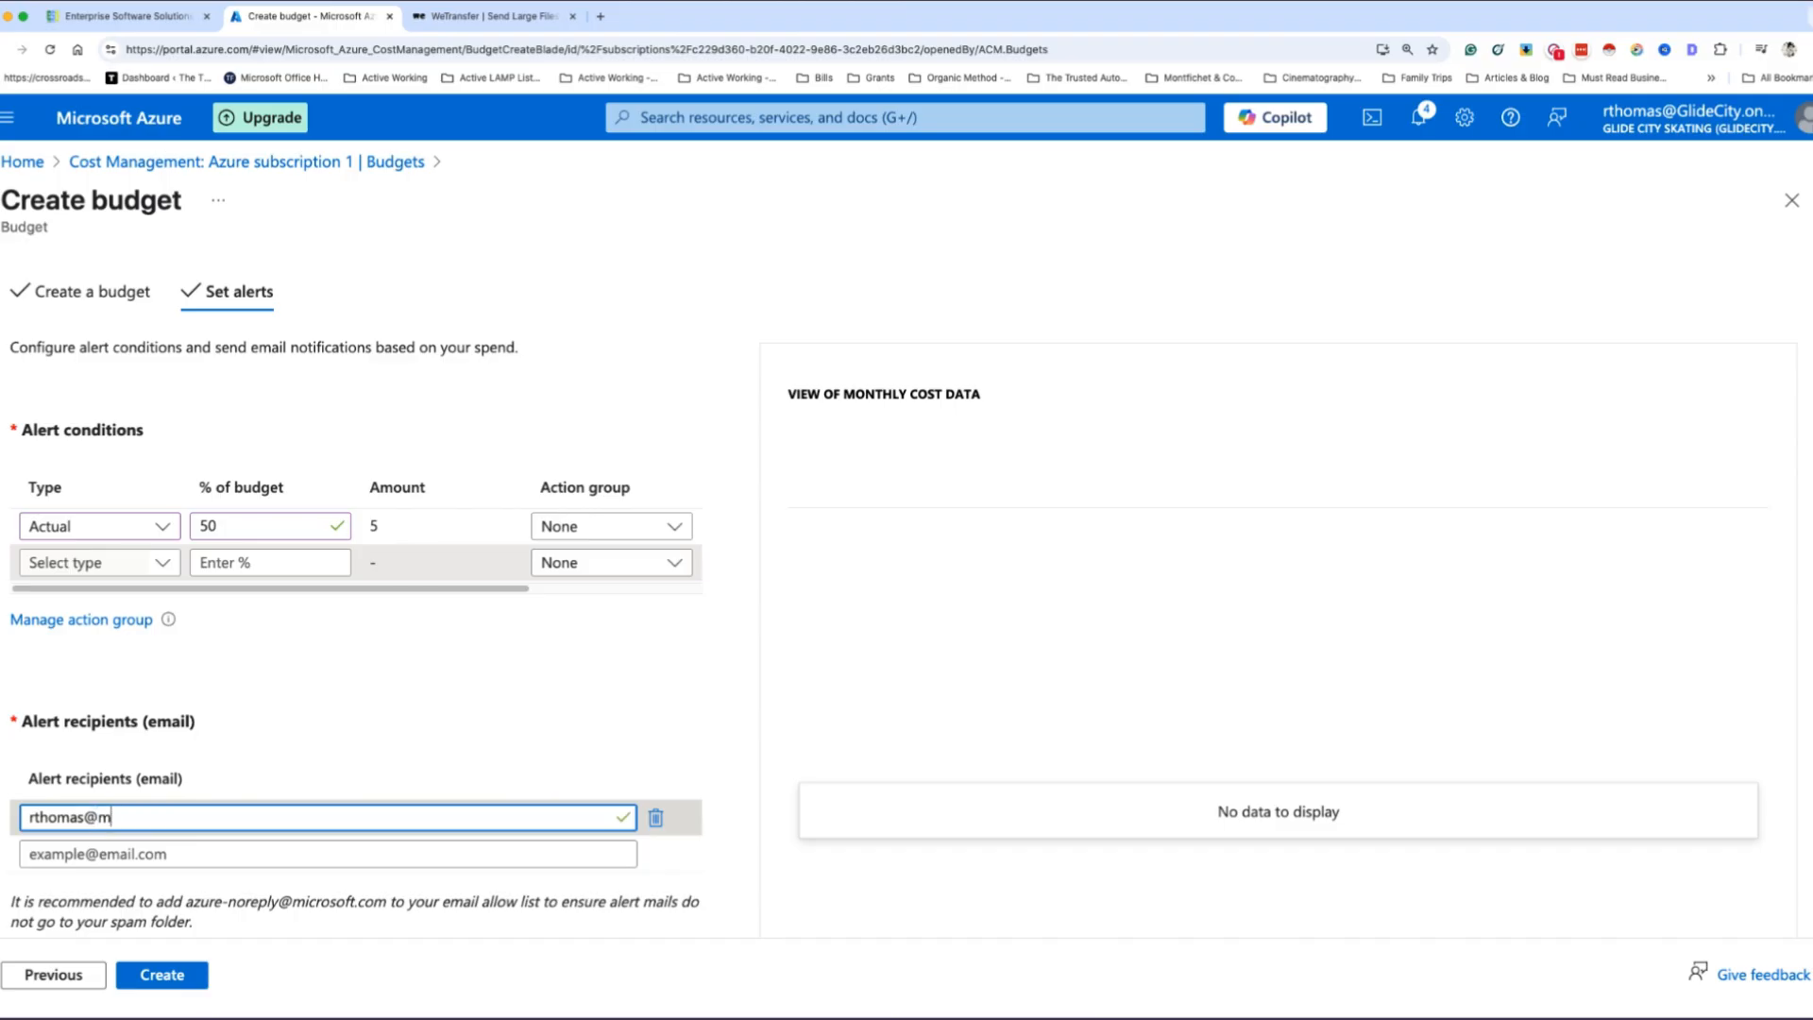
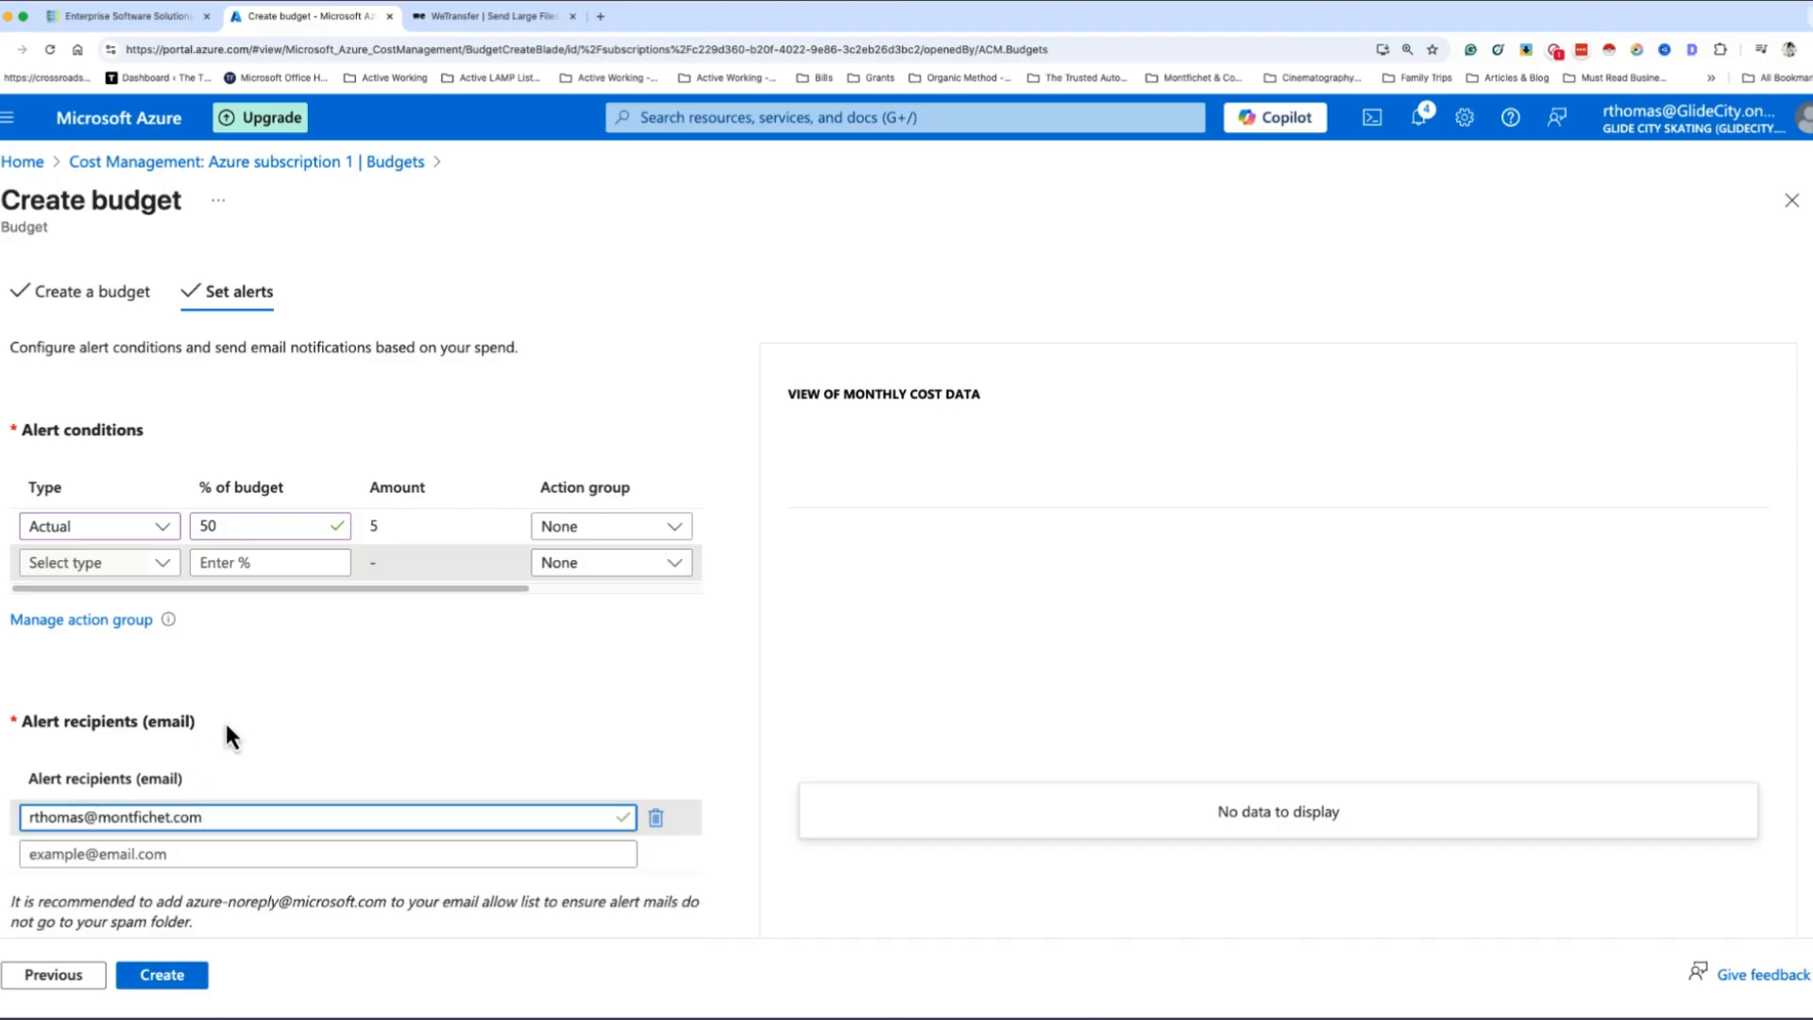
{"action": "left_click", "coordinate": [227, 725]}
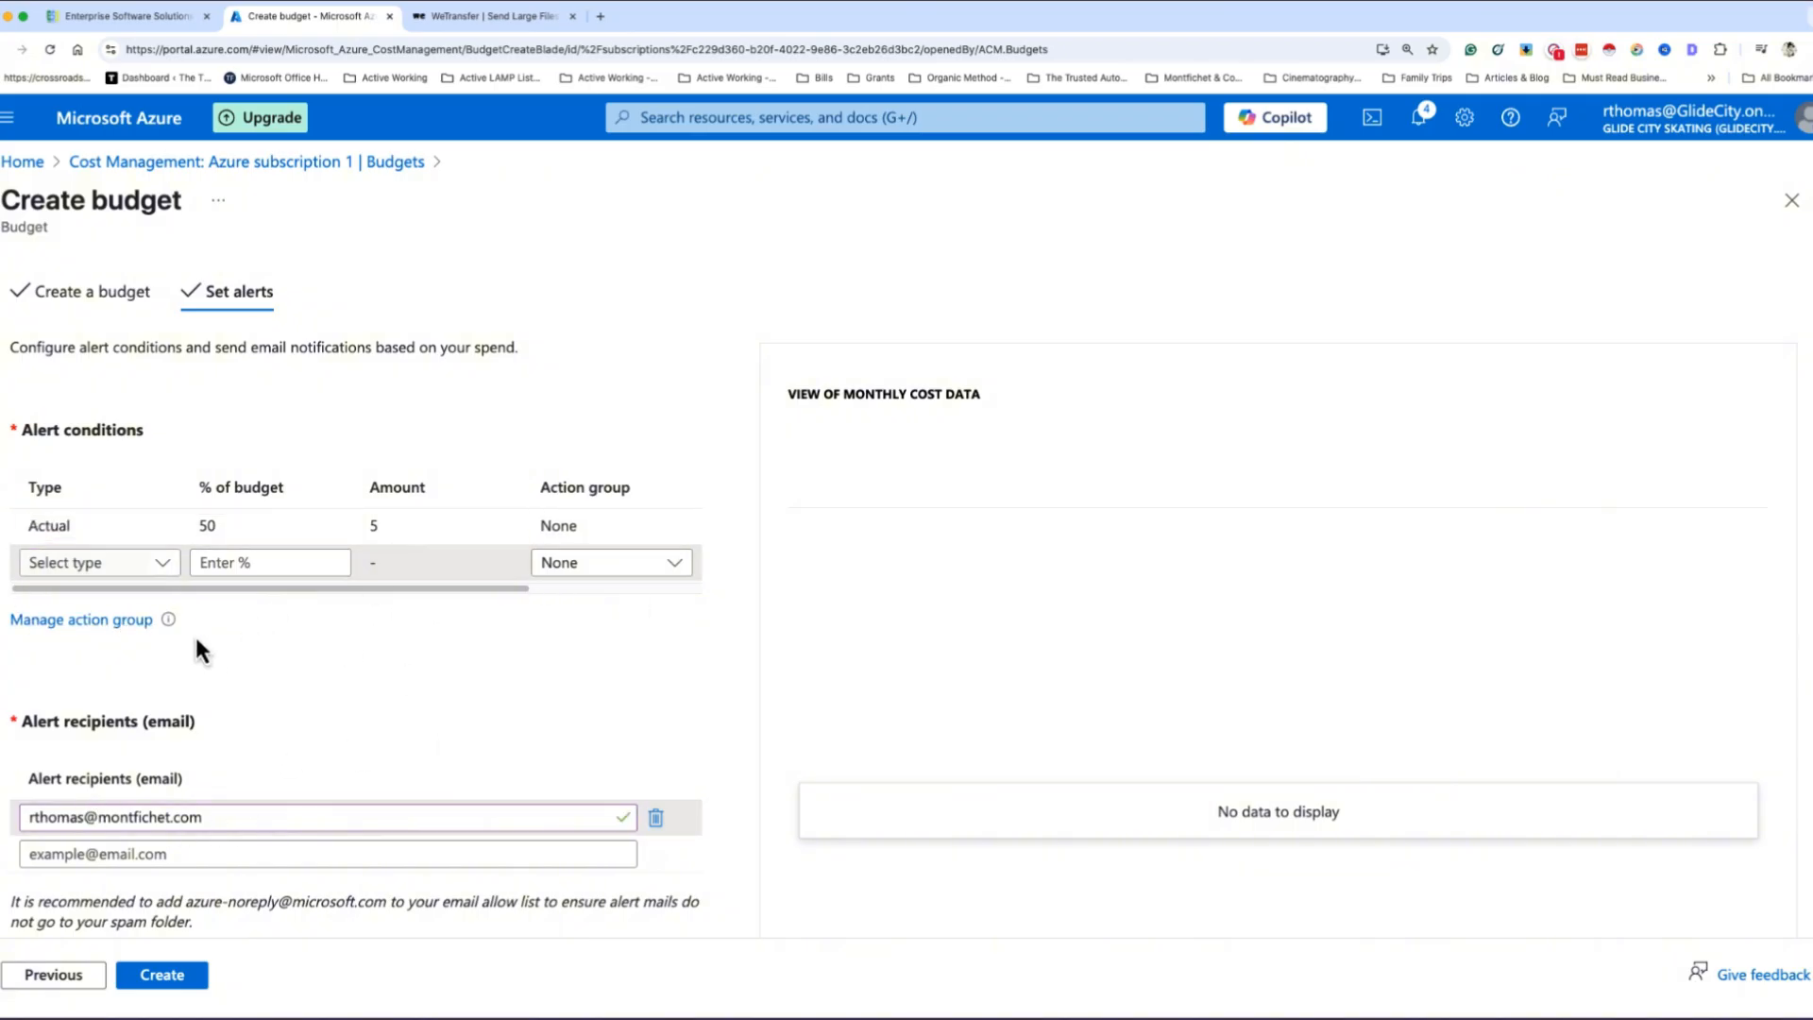
- Add a second alert condition of type Actual at 75% of the budget
{"action": "left_click", "coordinate": [154, 564]}
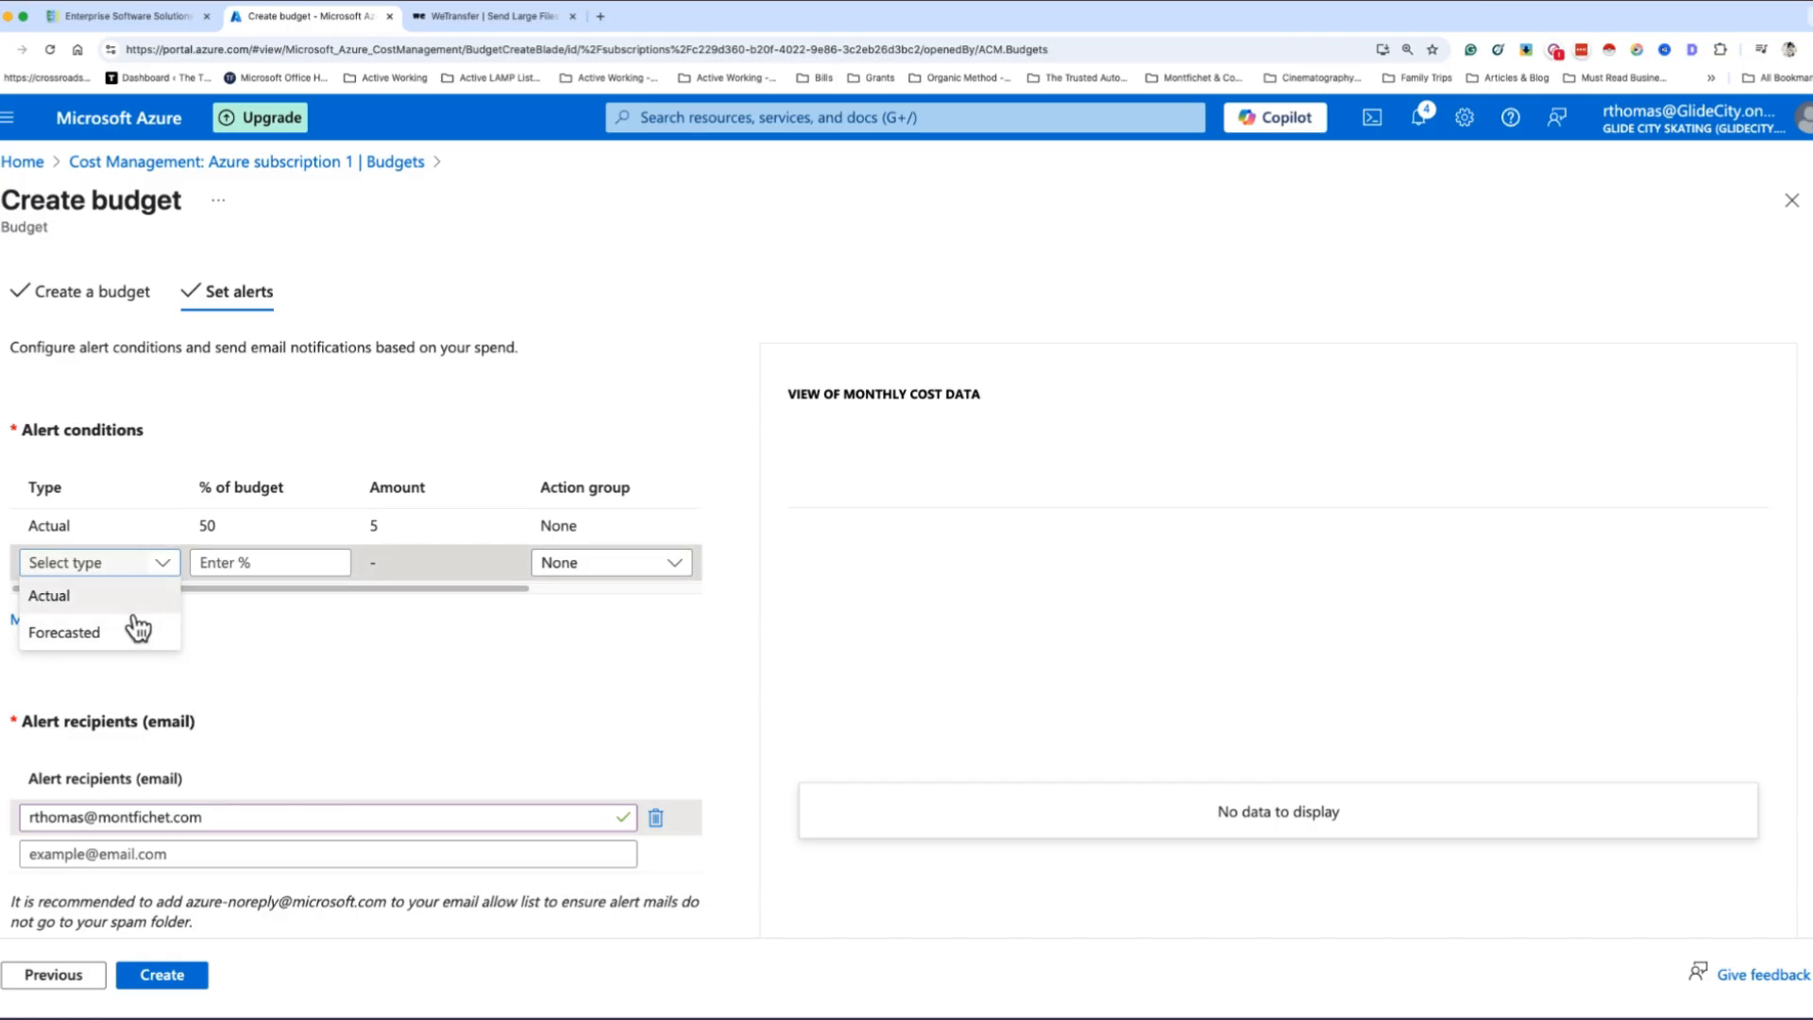
{"action": "left_click", "coordinate": [104, 595]}
{"action": "left_click", "coordinate": [236, 563]}
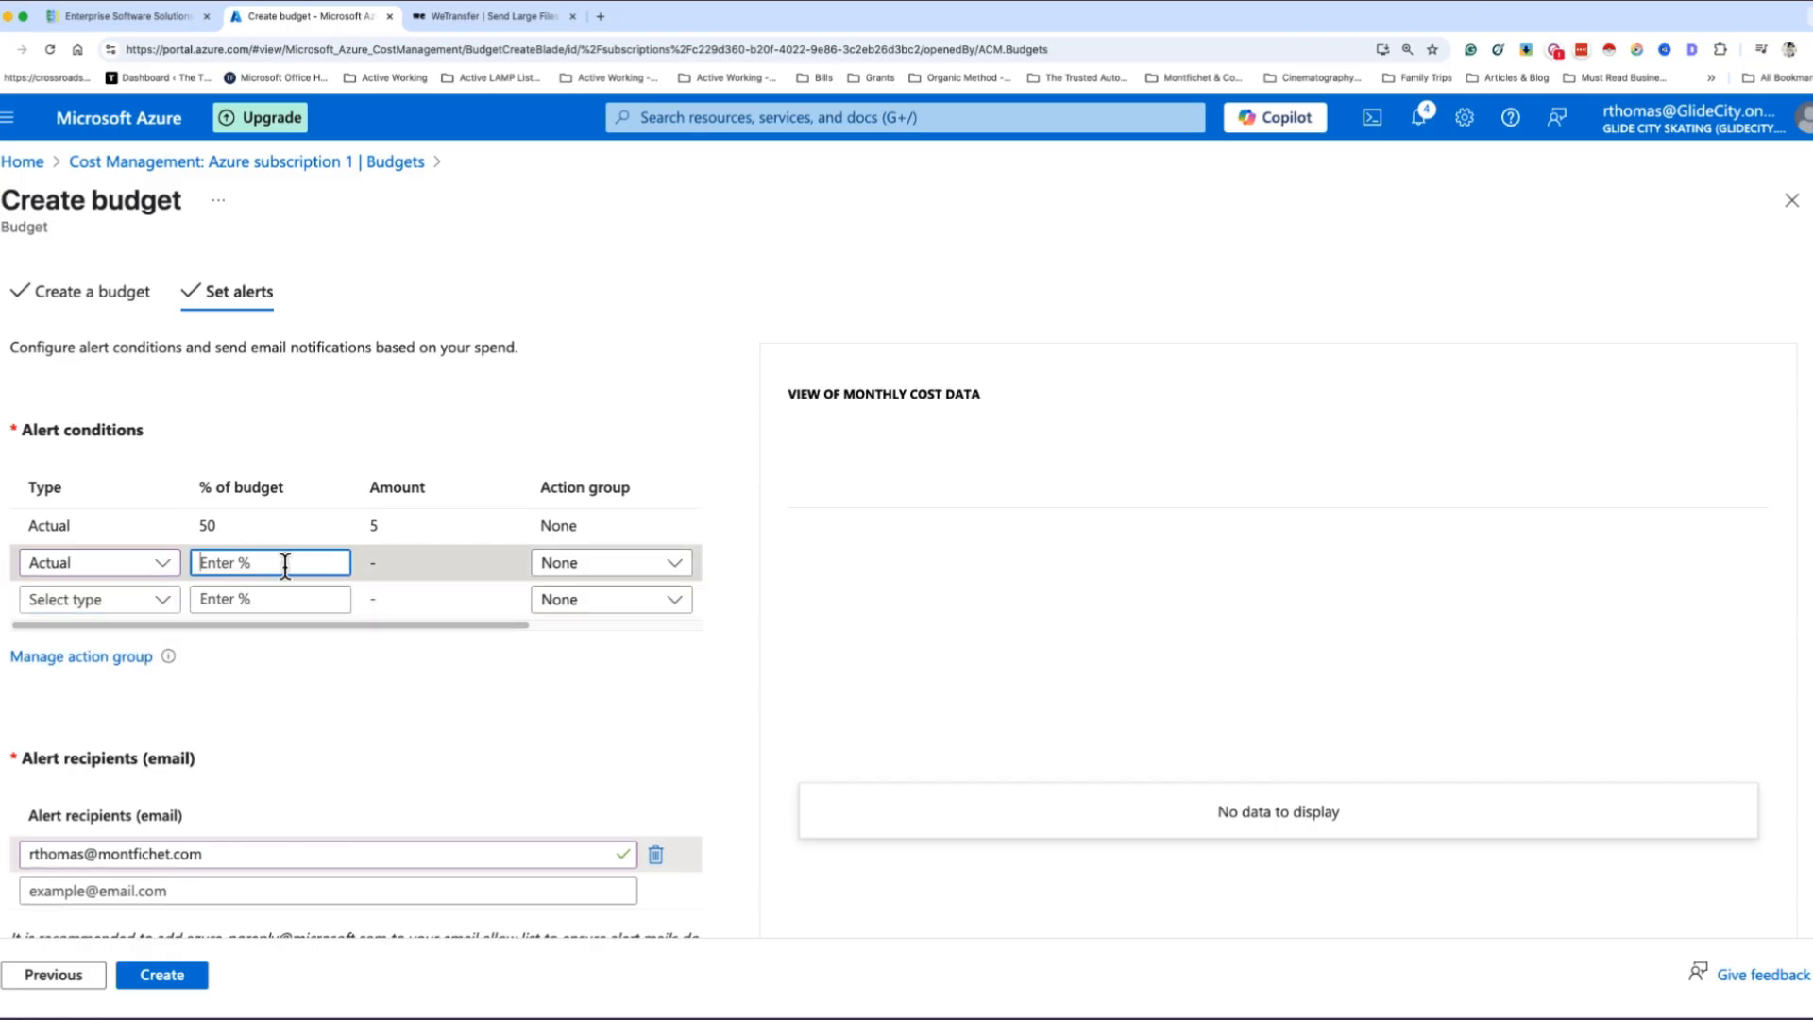
{"action": "type", "text": "75"}
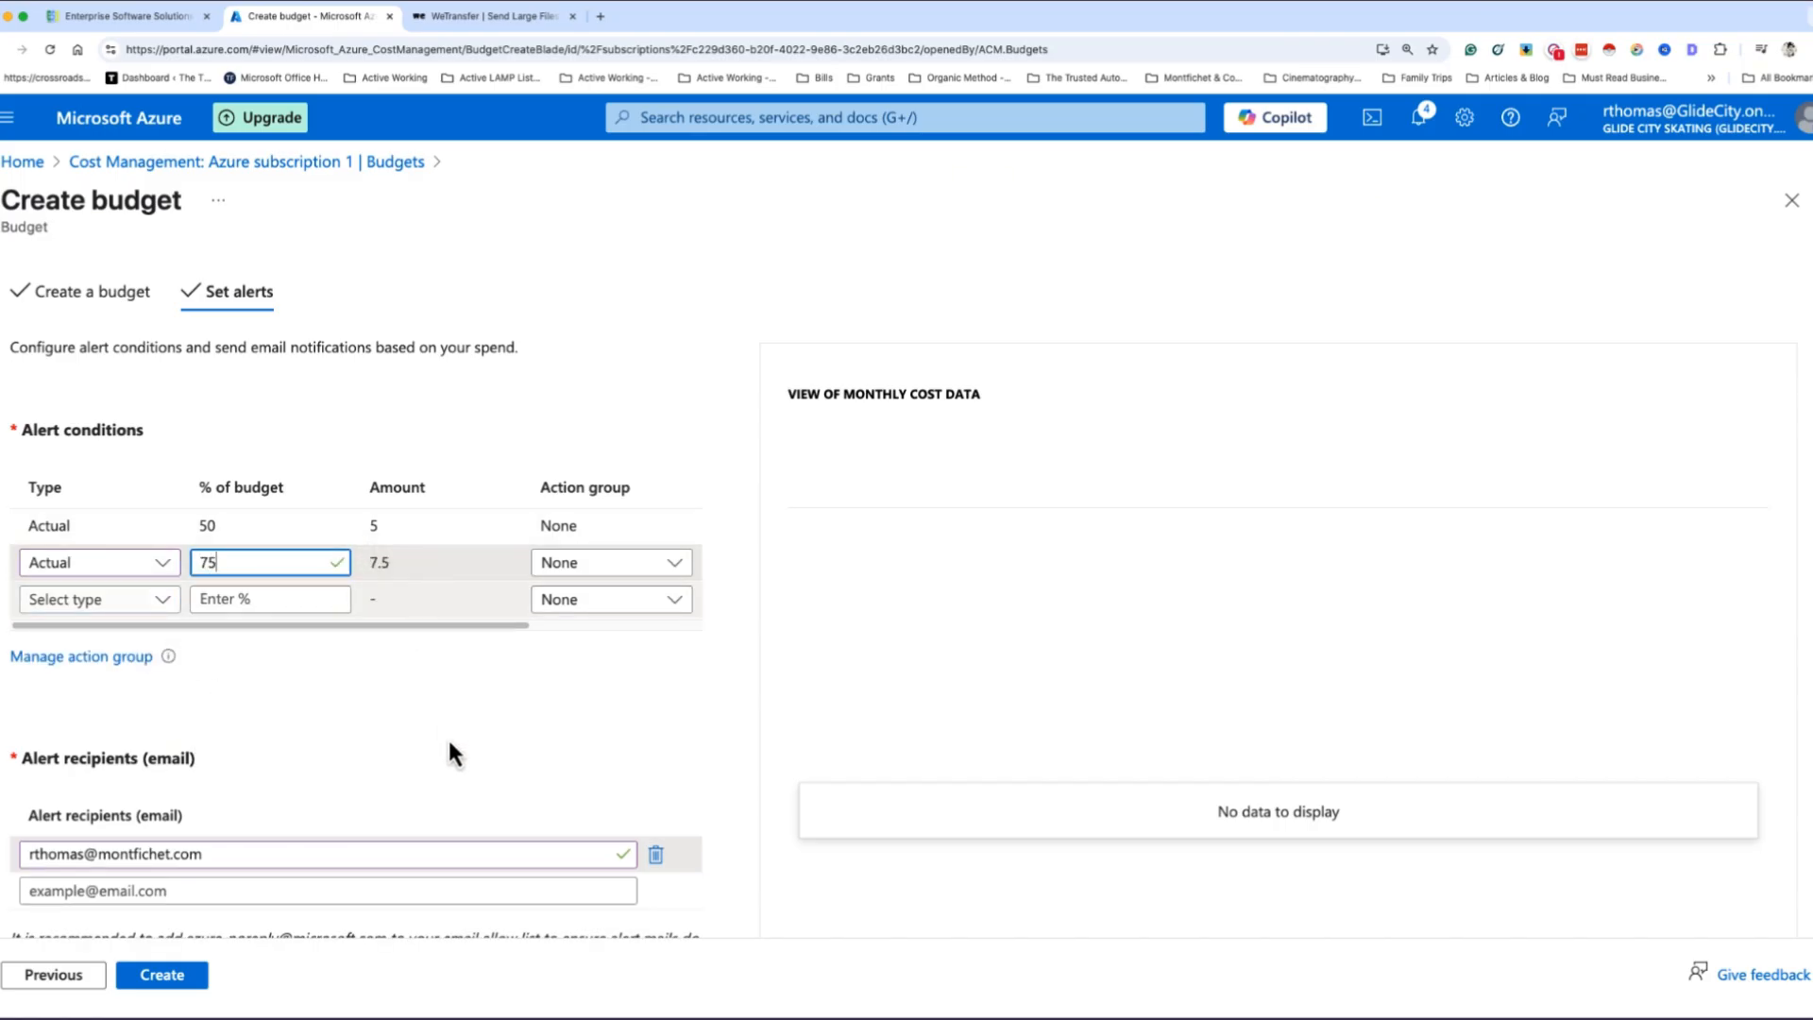
- Add a third alert condition of type Actual at 100% of the budget
{"action": "left_click", "coordinate": [146, 604]}
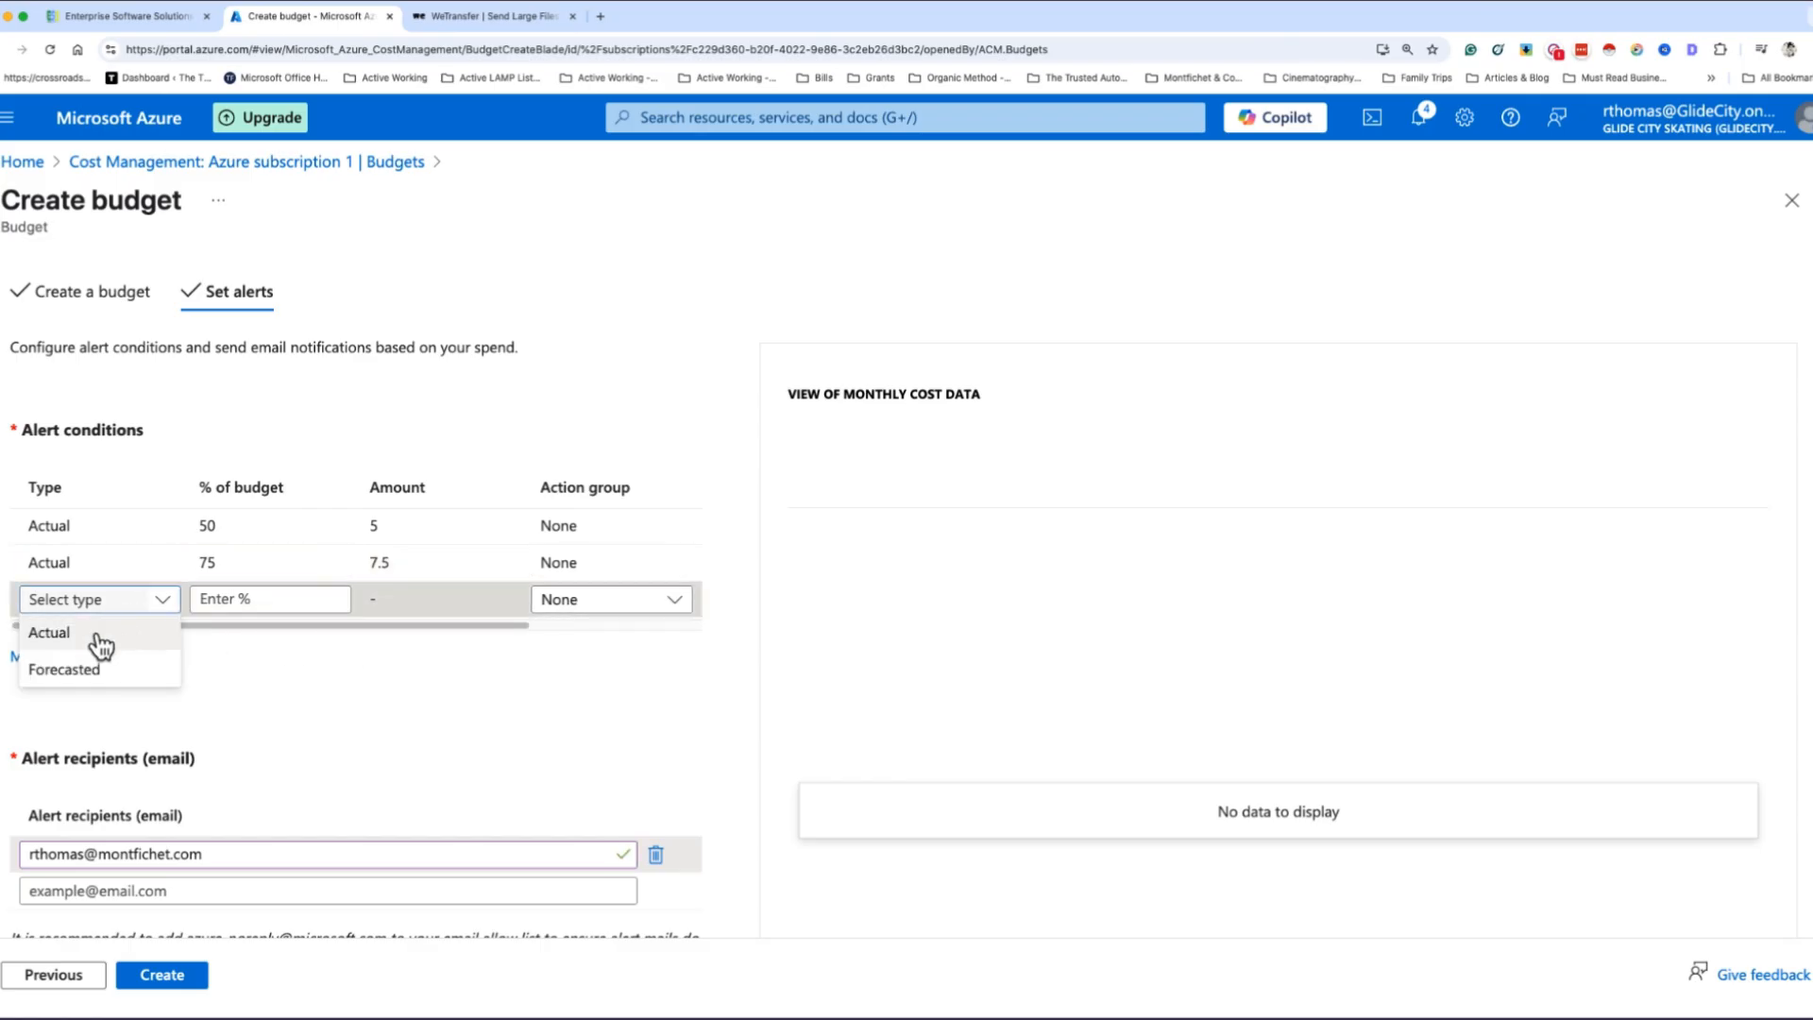
{"action": "left_click", "coordinate": [101, 645]}
{"action": "left_click", "coordinate": [239, 598]}
{"action": "type", "text": "1"}
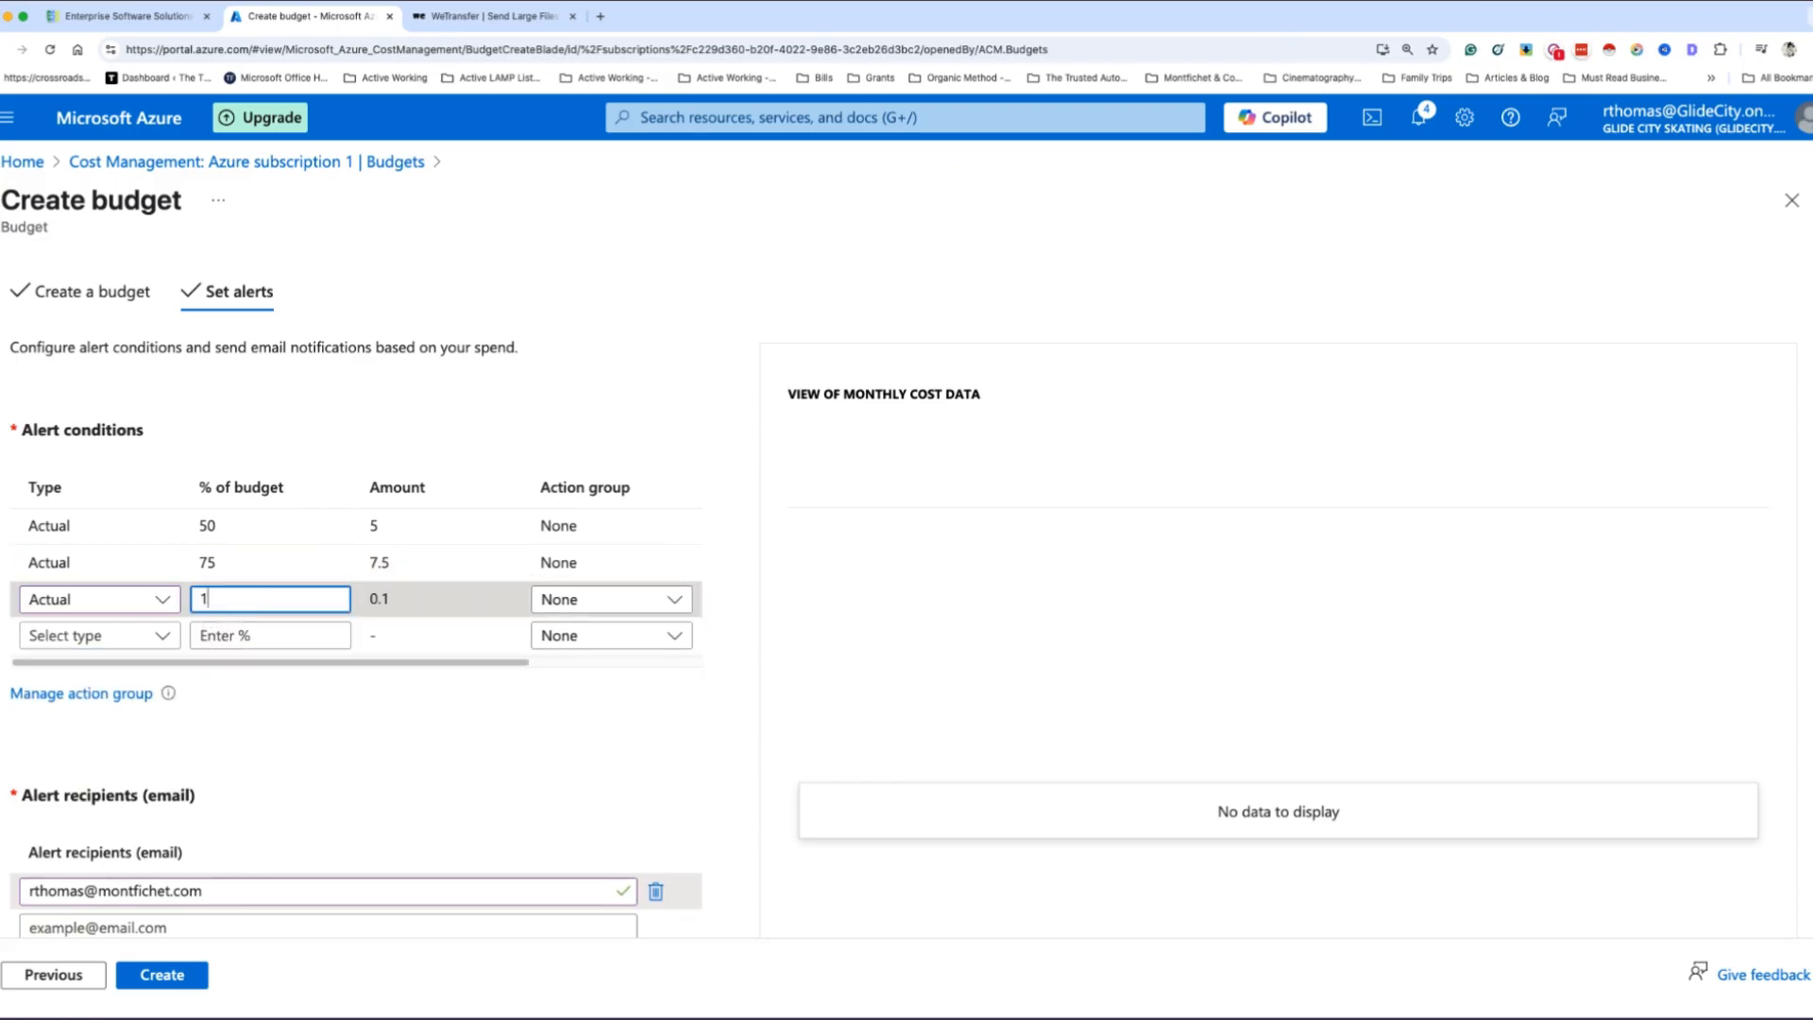
{"action": "type", "text": "00"}
{"action": "left_click", "coordinate": [384, 786]}
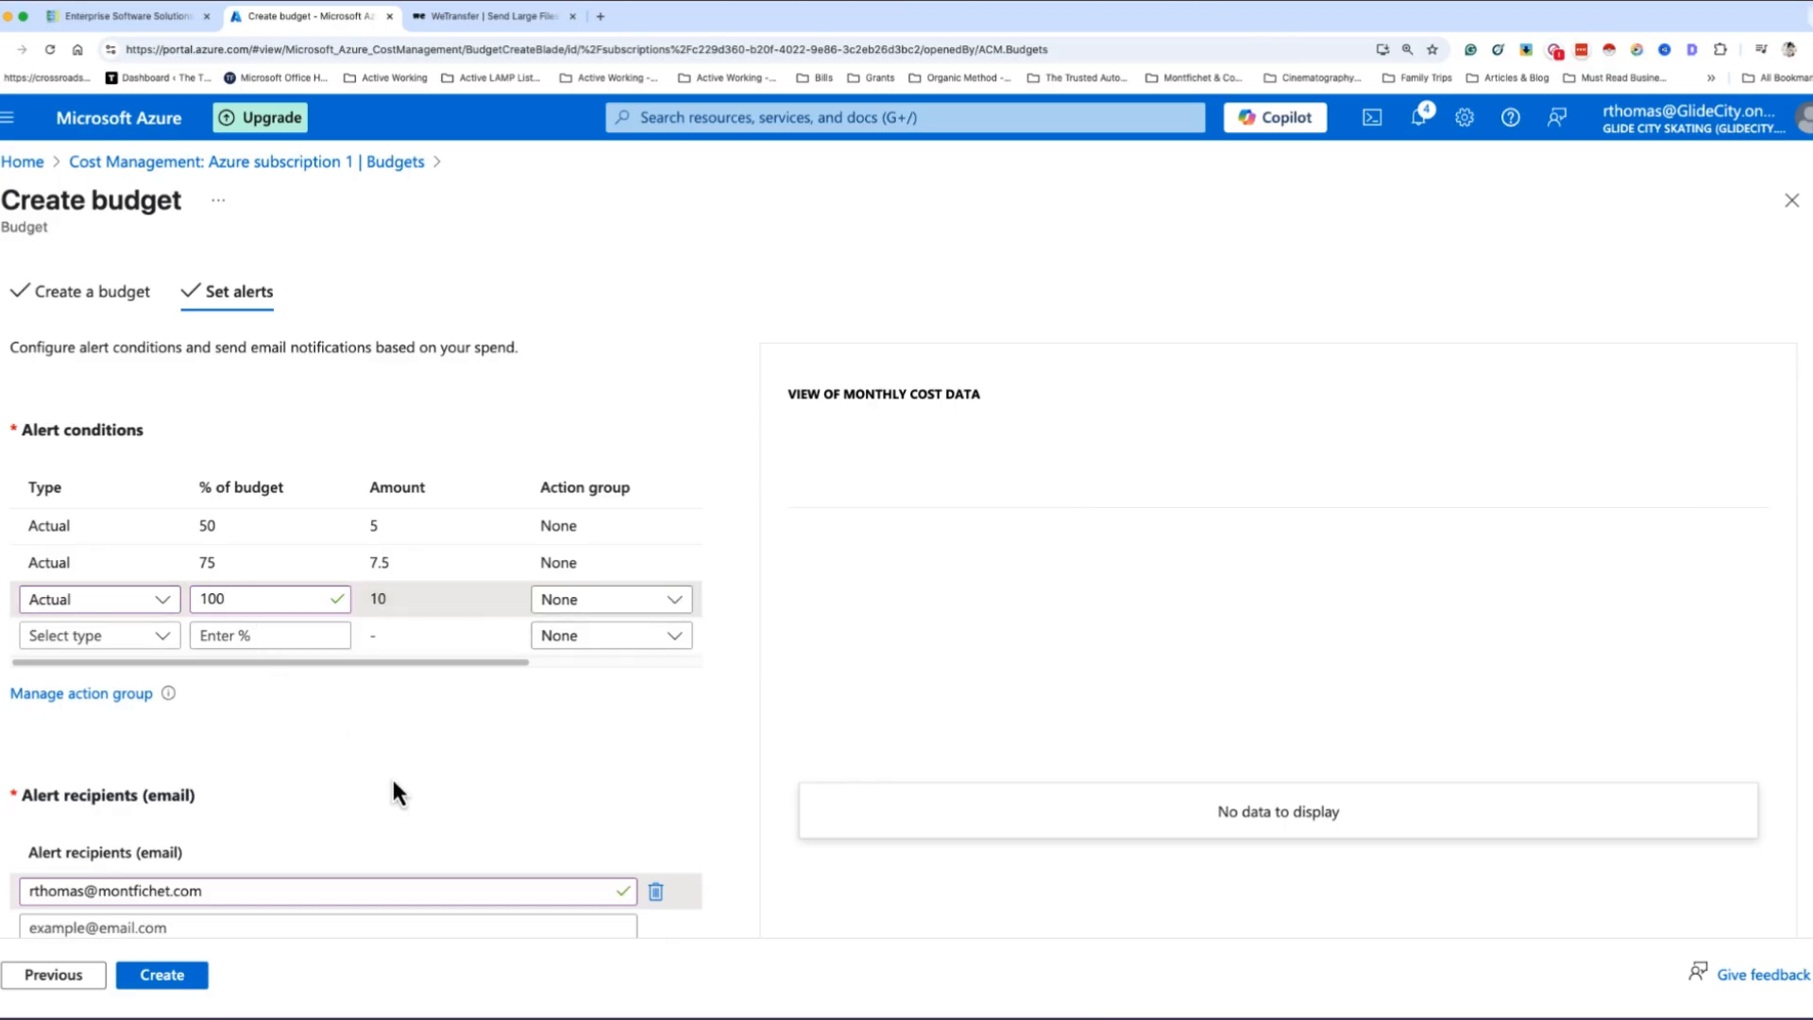
- Review the remaining alert settings and create the budget with its alert conditions and recipient
{"action": "scroll", "coordinate": [336, 784], "scroll_direction": "down", "scroll_amount": 2}
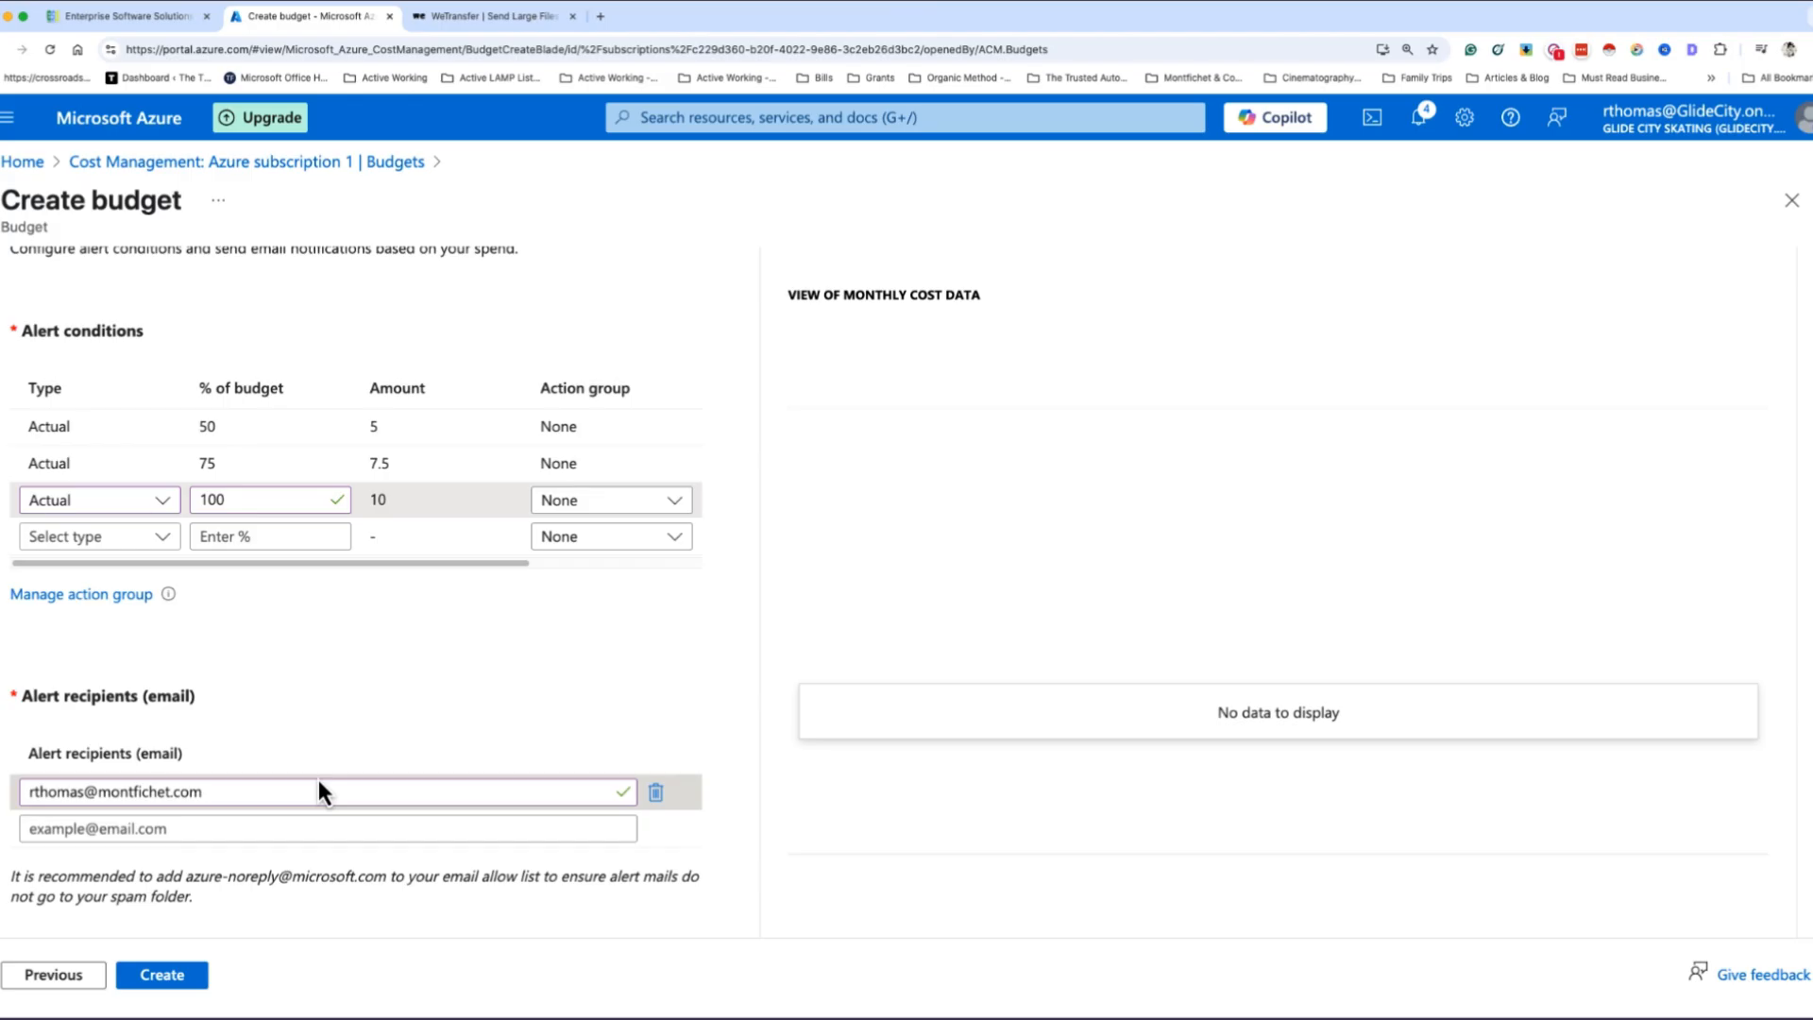
{"action": "scroll", "coordinate": [393, 785], "scroll_direction": "down", "scroll_amount": 2}
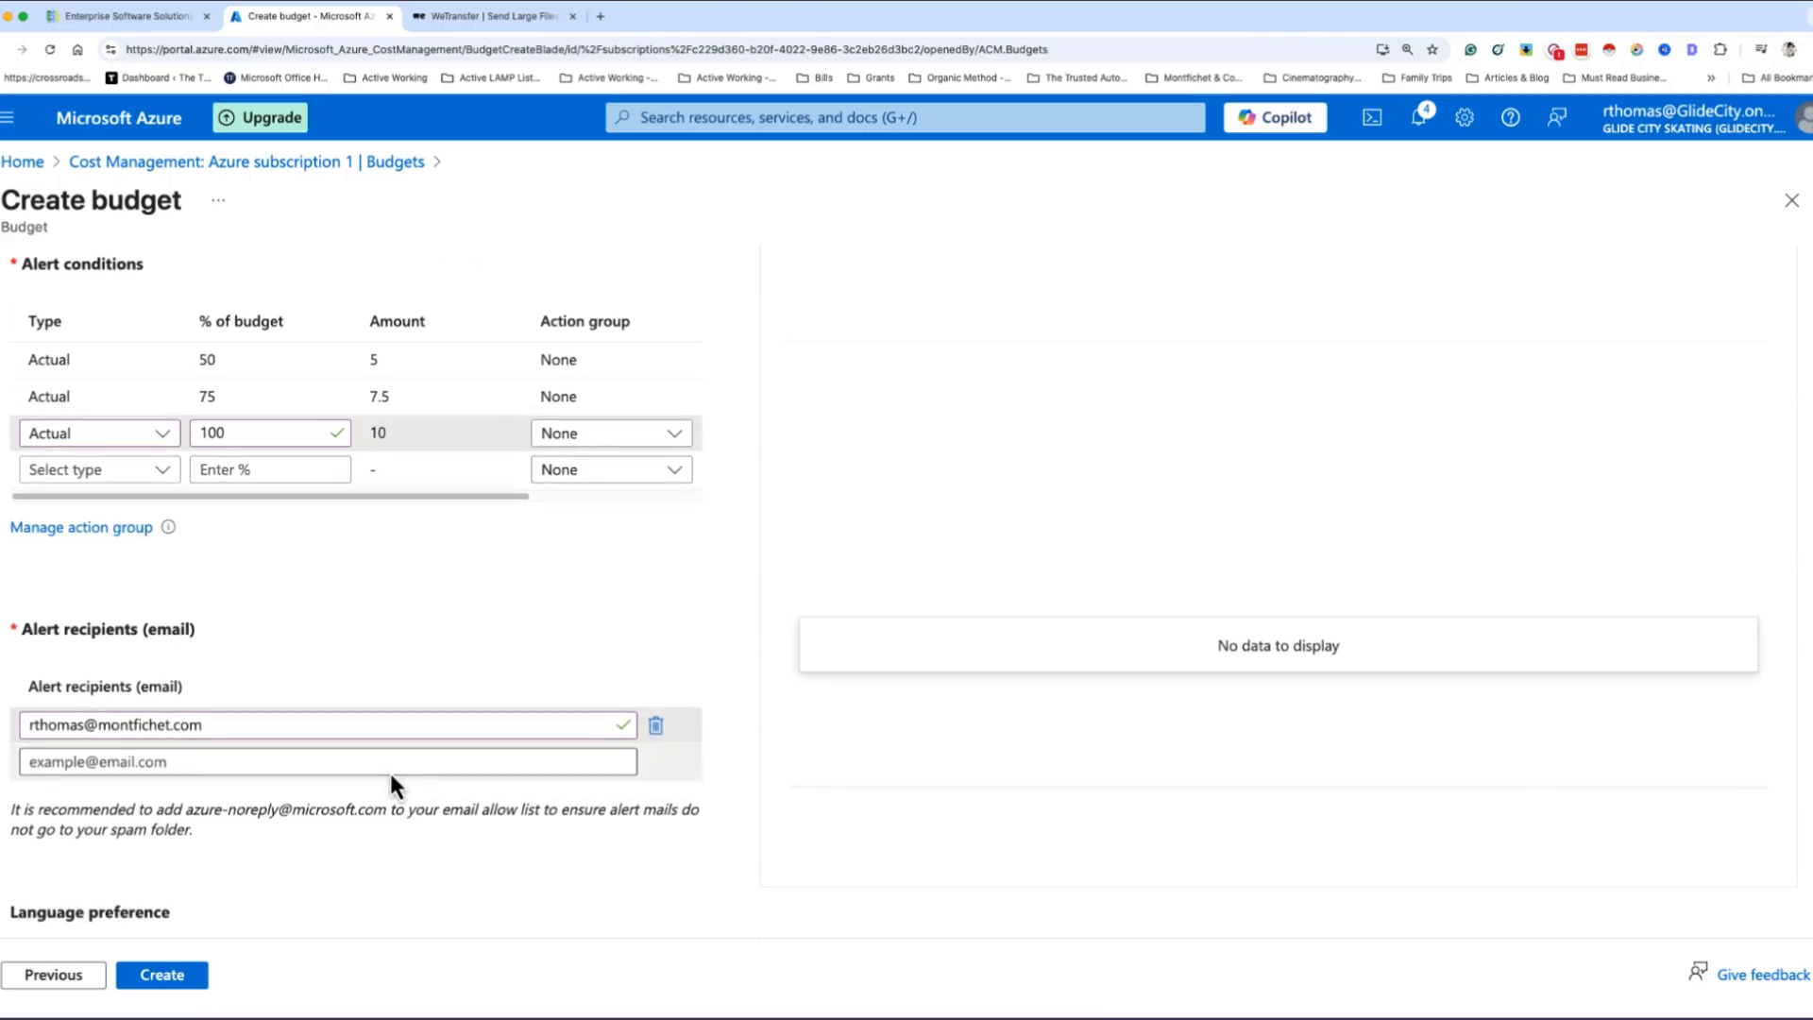
{"action": "scroll", "coordinate": [383, 793], "scroll_direction": "down", "scroll_amount": 3}
{"action": "scroll", "coordinate": [377, 774], "scroll_direction": "up", "scroll_amount": 4}
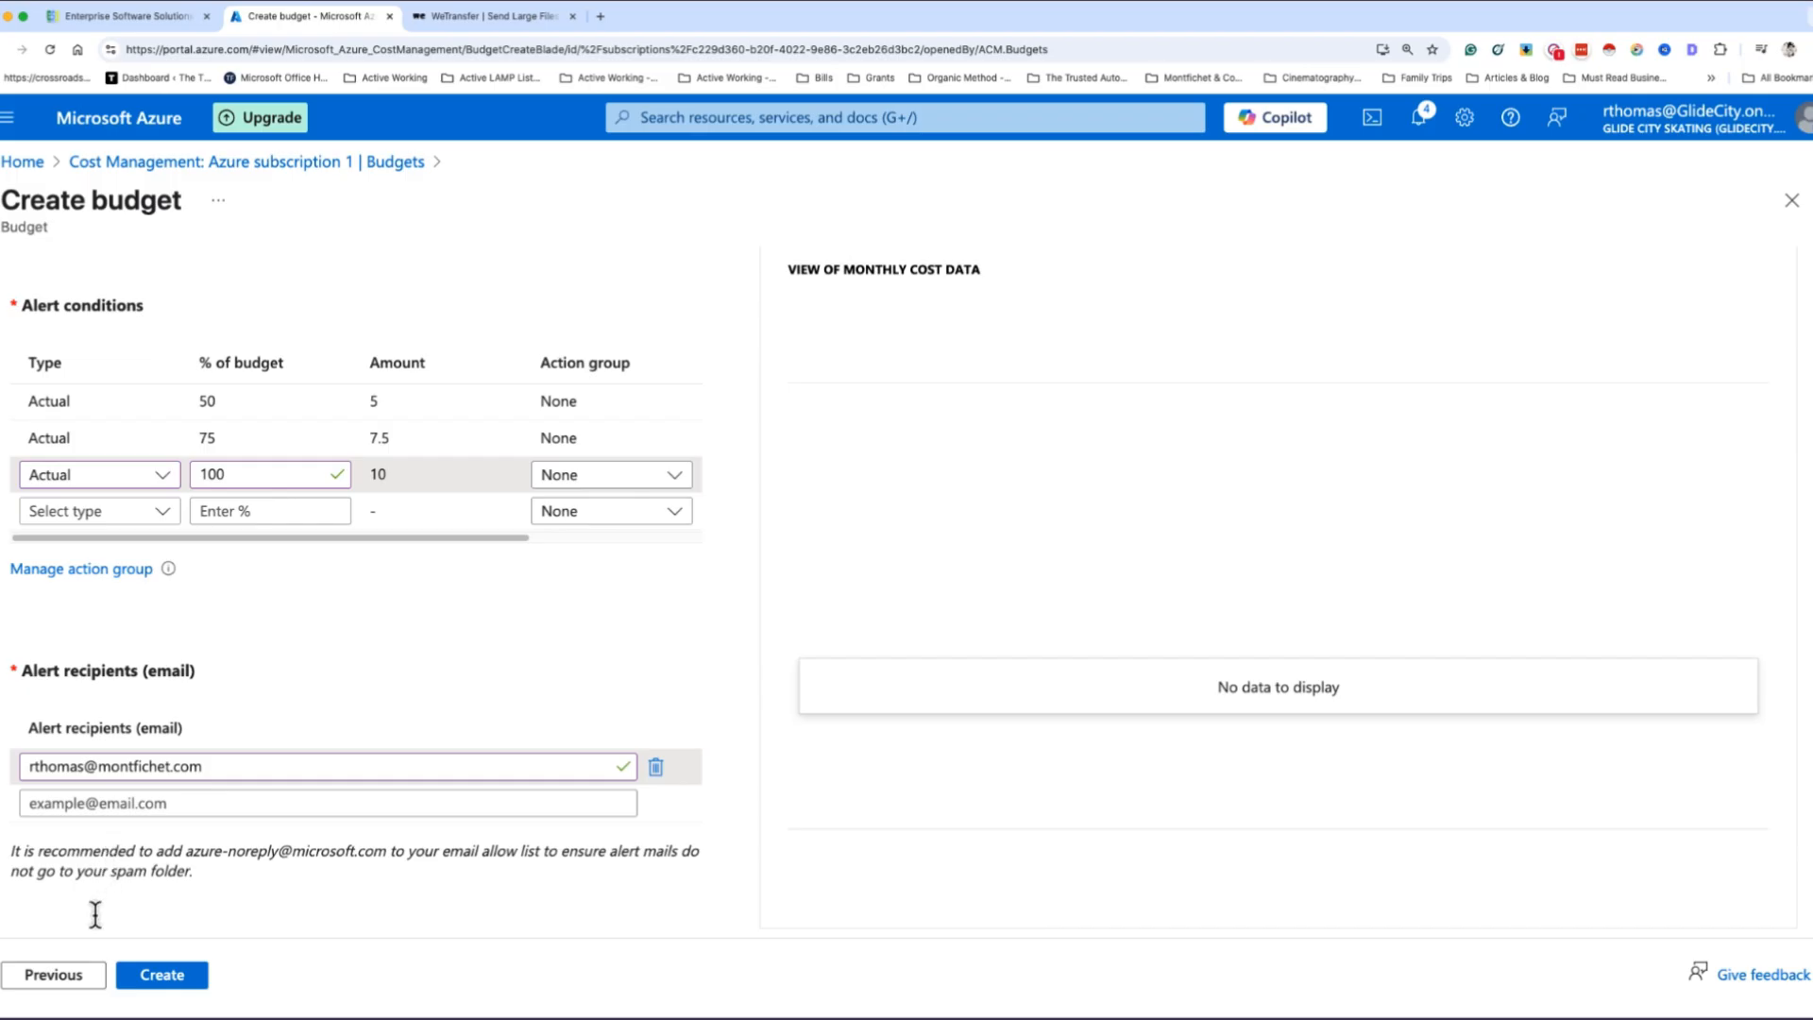
{"action": "left_click", "coordinate": [164, 982]}
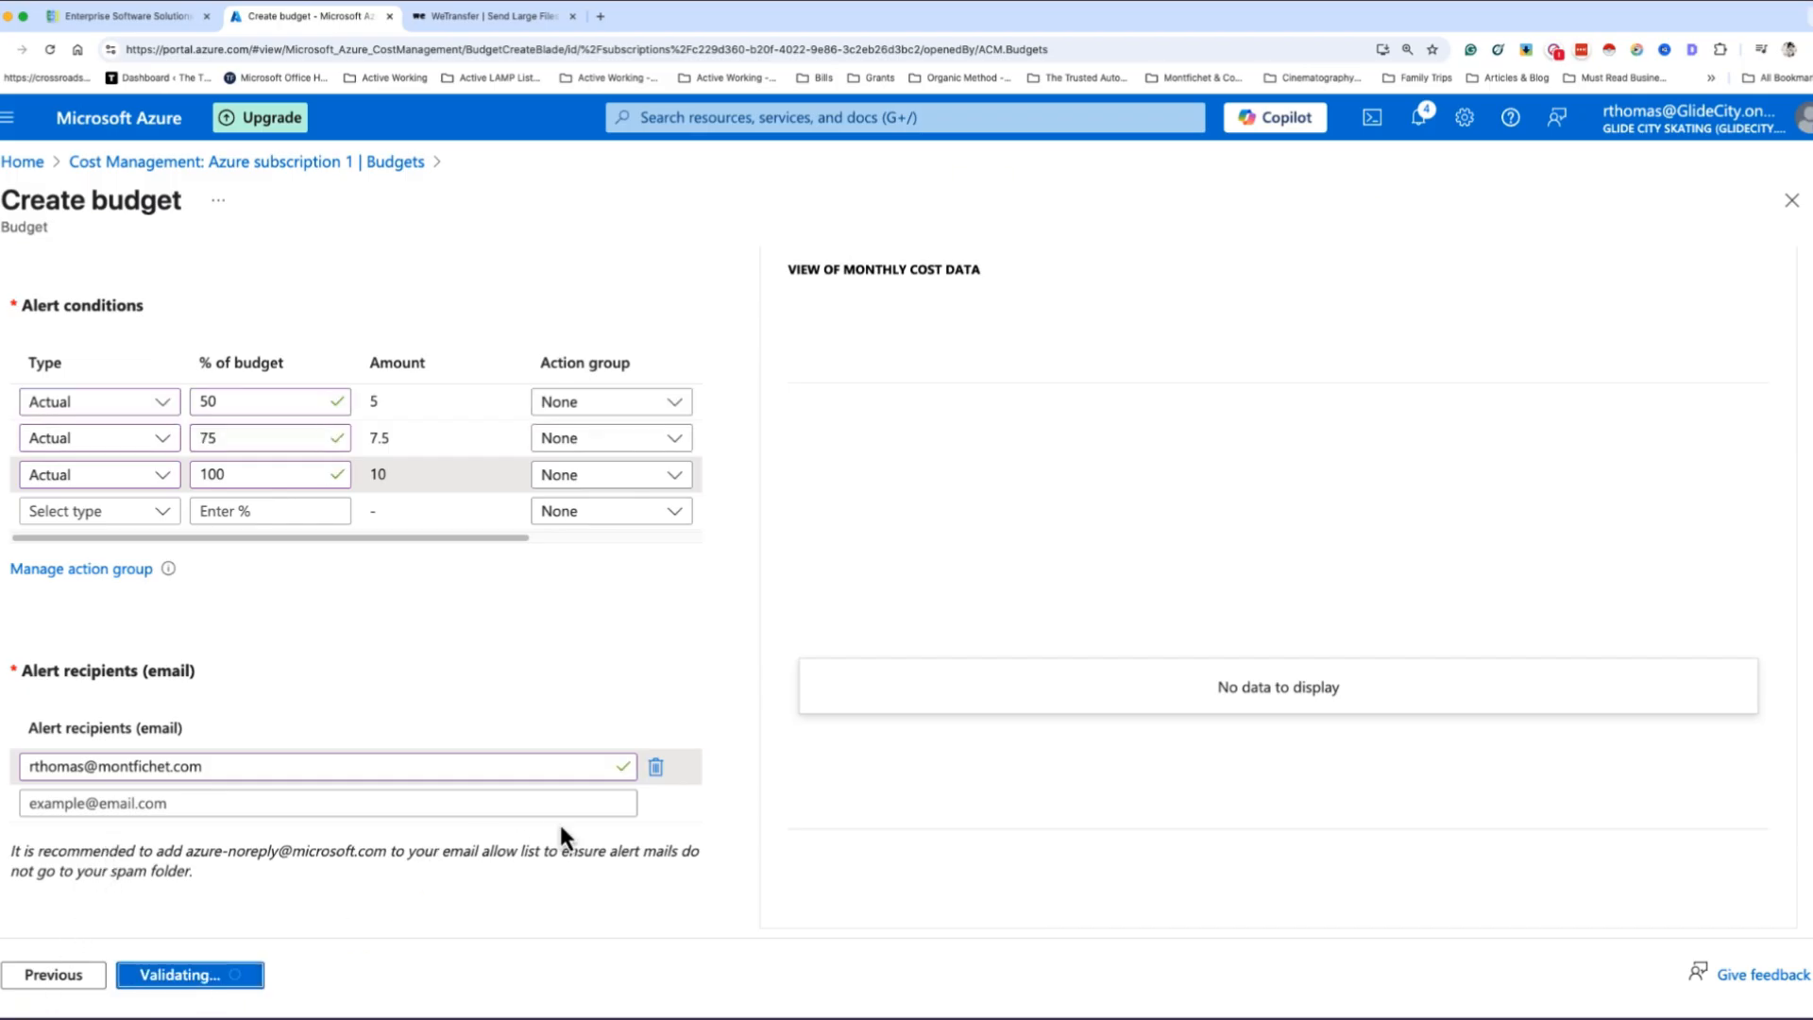